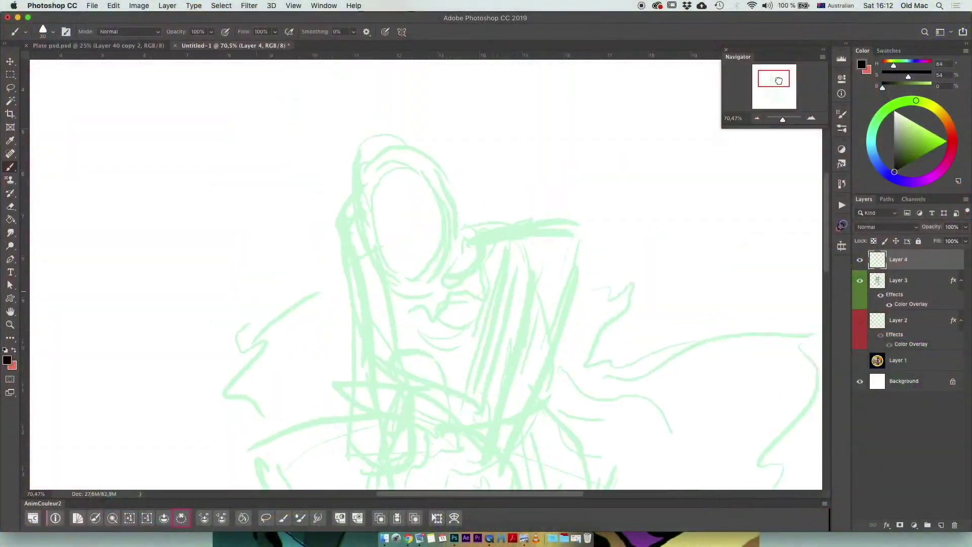
- Ink the first black stroke over the face on Layer 4
drag(413, 193, 458, 255)
- Ink the nose line, the jawline curve and the eye beside the nose, undoing stray strokes
mouse_move(340, 228)
mouse_down()
mouse_move(363, 276)
mouse_move(527, 274)
mouse_up()
key(ctrl+z)
click(842, 184)
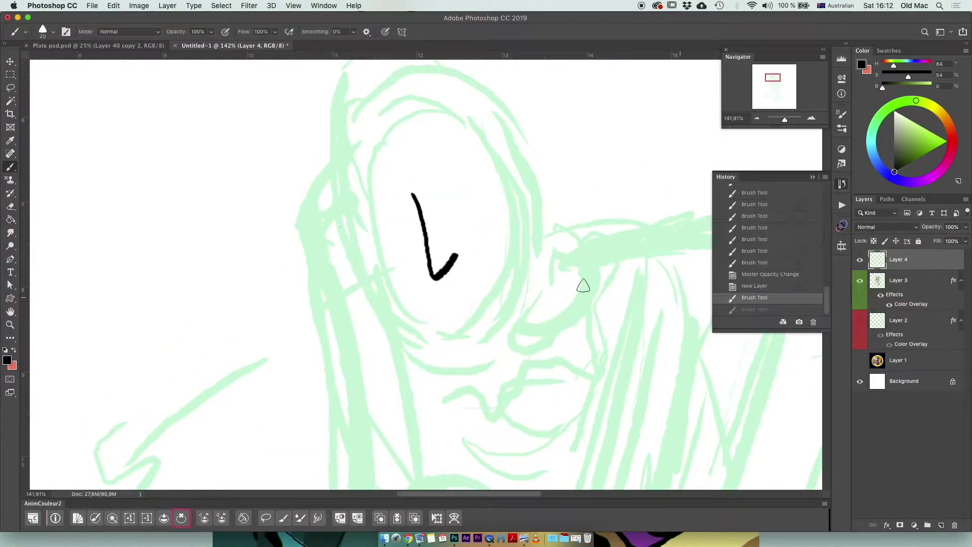
drag(346, 208, 529, 167)
mouse_move(413, 195)
mouse_down()
mouse_move(446, 276)
mouse_move(458, 264)
mouse_up()
drag(446, 309, 470, 302)
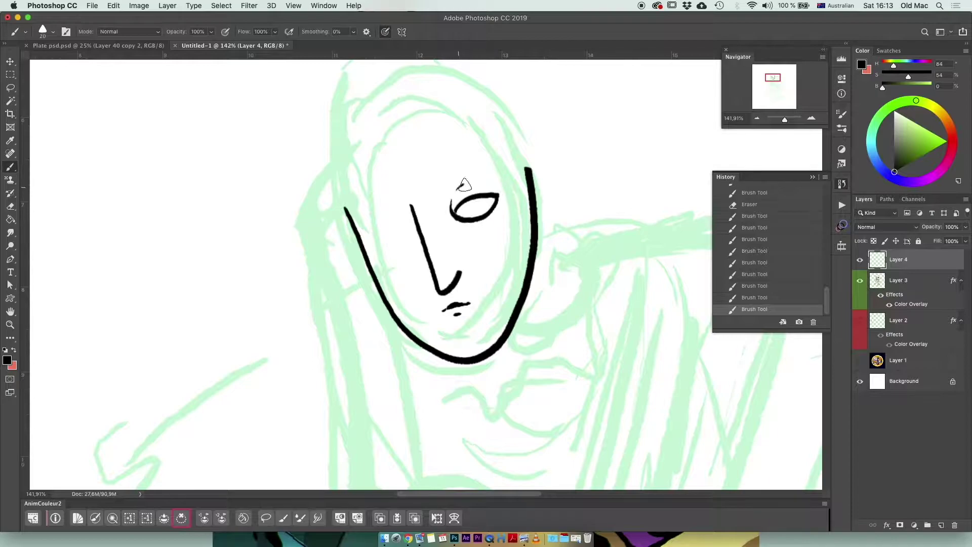
key(ctrl+z)
mouse_move(411, 221)
mouse_down()
mouse_move(367, 238)
mouse_move(401, 242)
mouse_up()
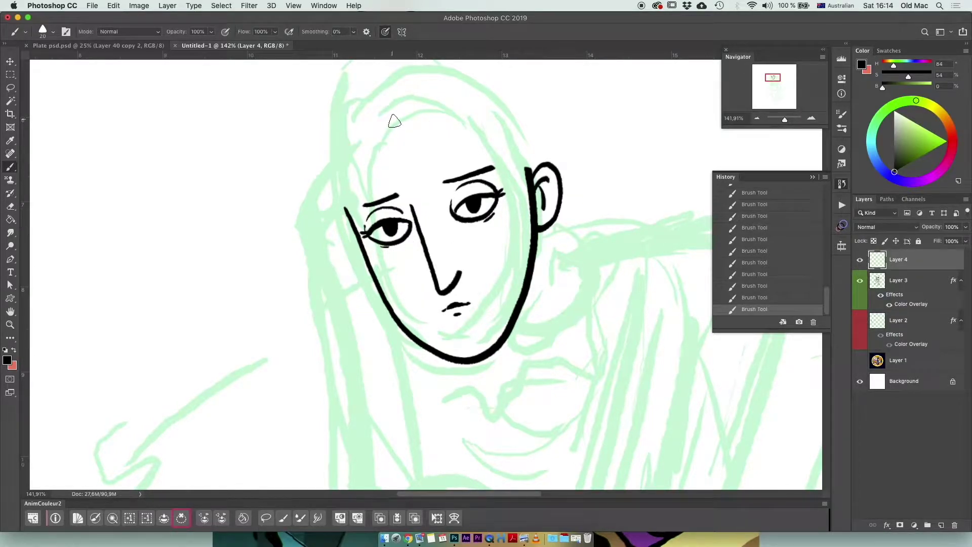
- Ink the zigzag bangs across the forehead and the left side of the face
drag(440, 174, 500, 182)
key(ctrl+z)
drag(374, 161, 385, 190)
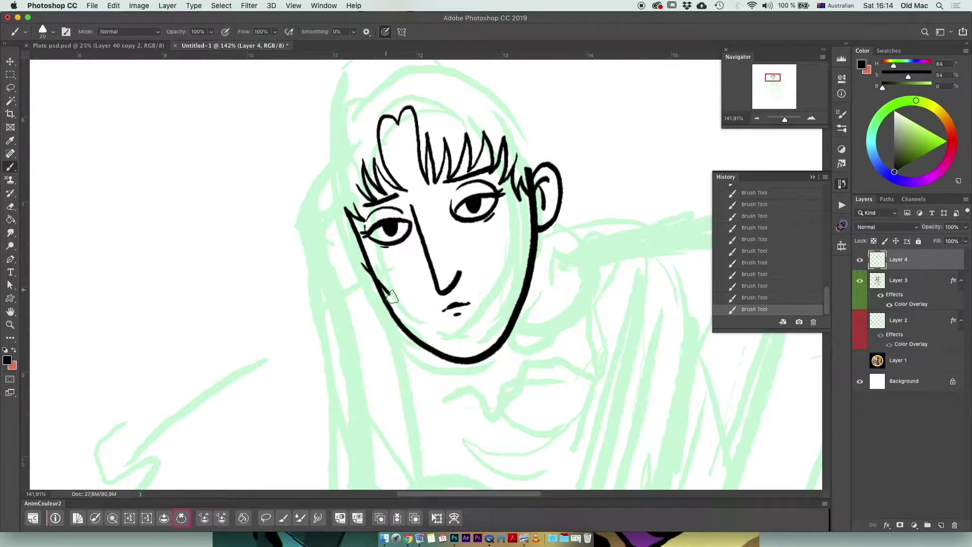
drag(332, 175, 375, 365)
drag(362, 314, 389, 361)
drag(306, 150, 312, 205)
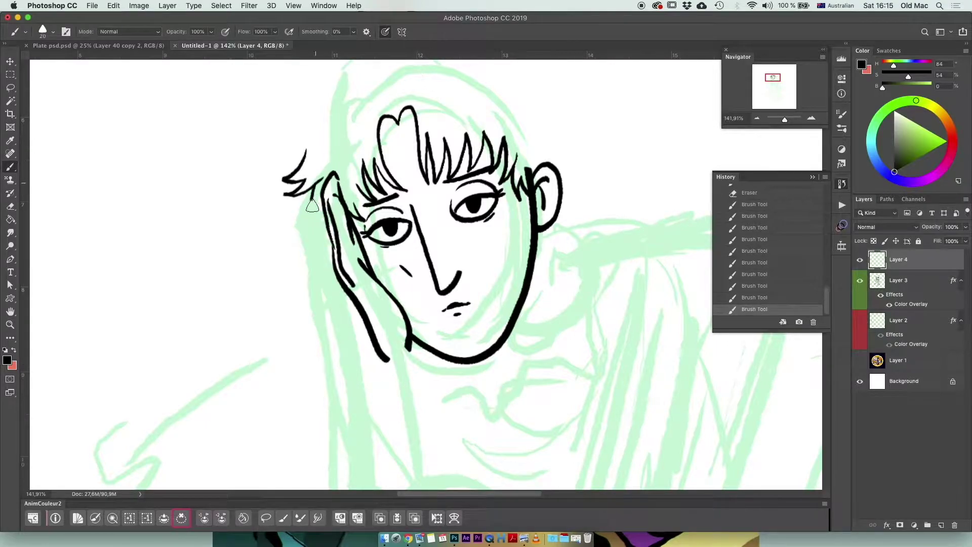
- Redraw the left face line and ink the hand raised against the cheek
scroll(312, 206, down, 2)
key(ctrl+z)
key(ctrl+z)
key(ctrl+z)
mouse_move(354, 256)
mouse_down()
mouse_move(365, 109)
mouse_move(385, 190)
mouse_up()
drag(331, 167, 366, 107)
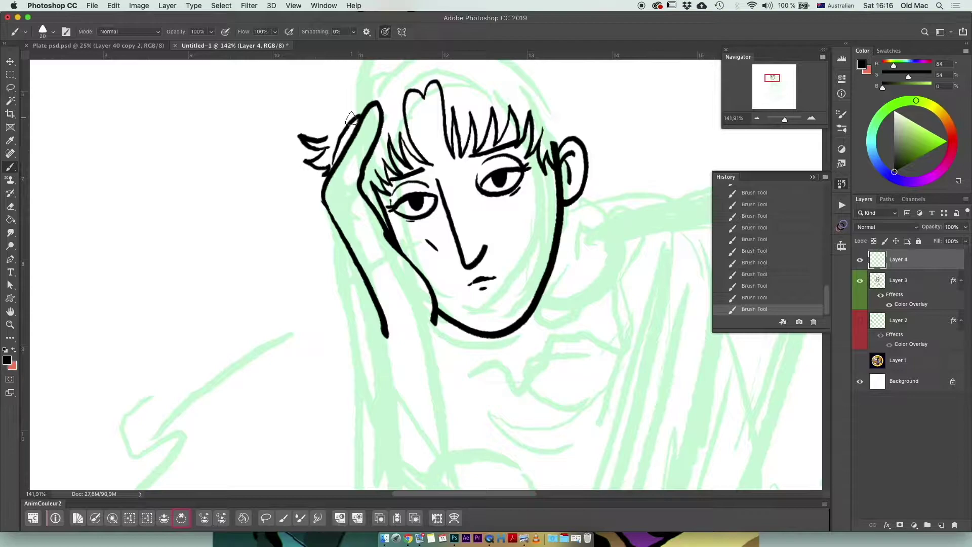
scroll(351, 118, up, 2)
- Ink the spiky hair outline over the head, top right and back down to the ear
drag(484, 69, 385, 139)
key(ctrl+z)
key(ctrl+z)
drag(403, 172, 380, 190)
drag(471, 91, 403, 170)
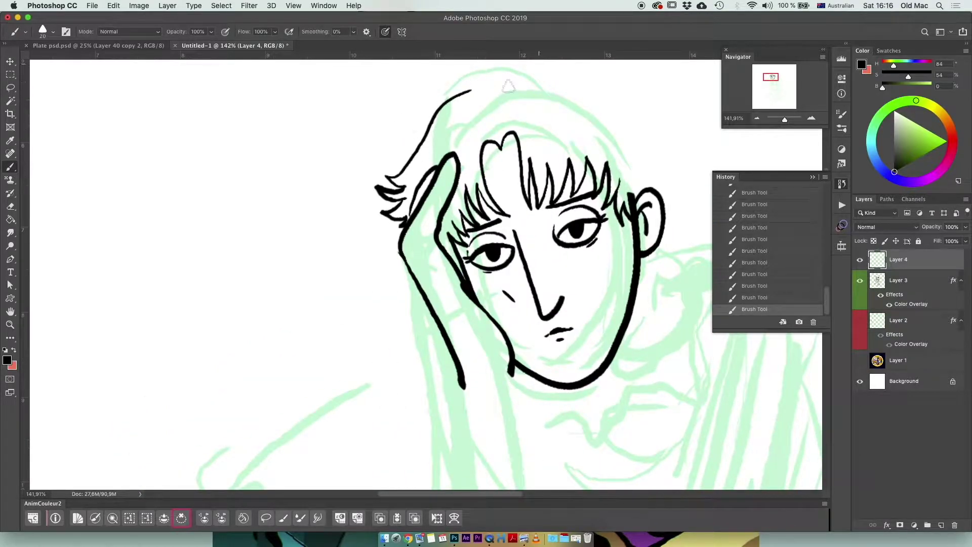
mouse_move(593, 80)
mouse_down()
mouse_move(689, 108)
mouse_move(693, 128)
mouse_up()
drag(785, 119, 784, 119)
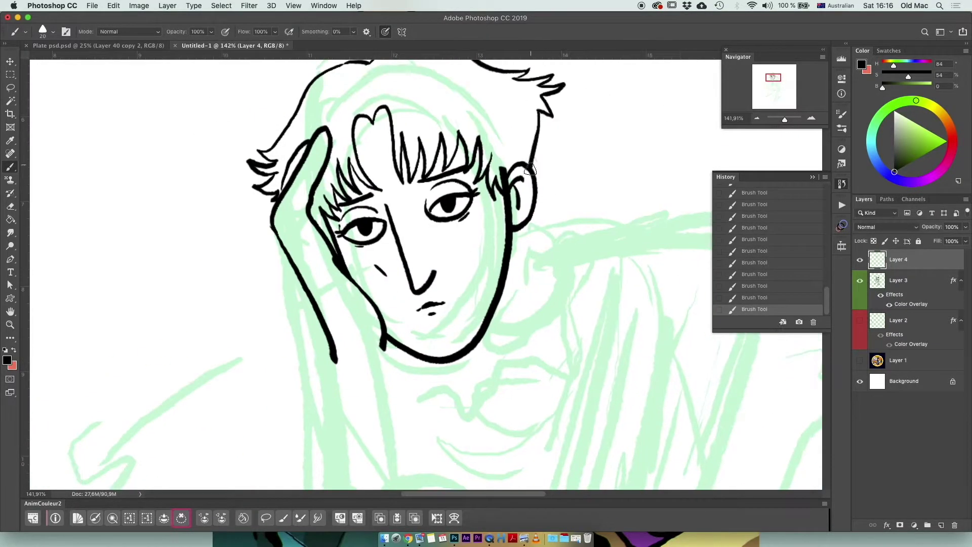
drag(773, 77, 776, 84)
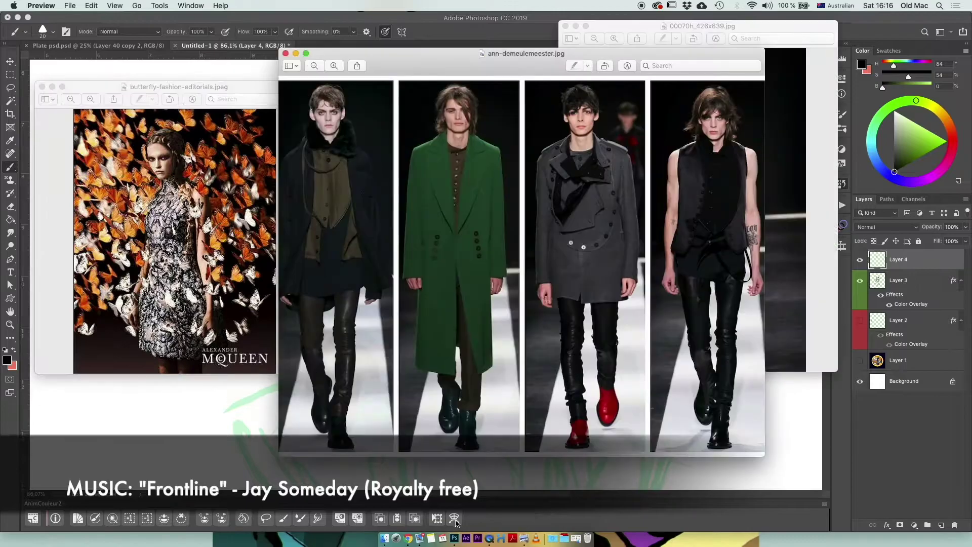
drag(784, 119, 785, 121)
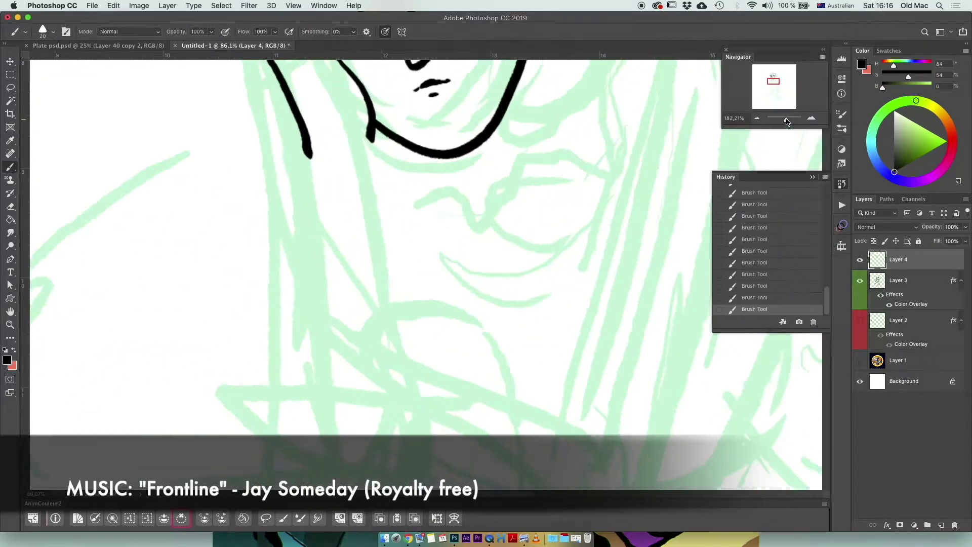
- Ink the jaw stroke and the right and left collar points
drag(521, 228, 501, 289)
key(ctrl+z)
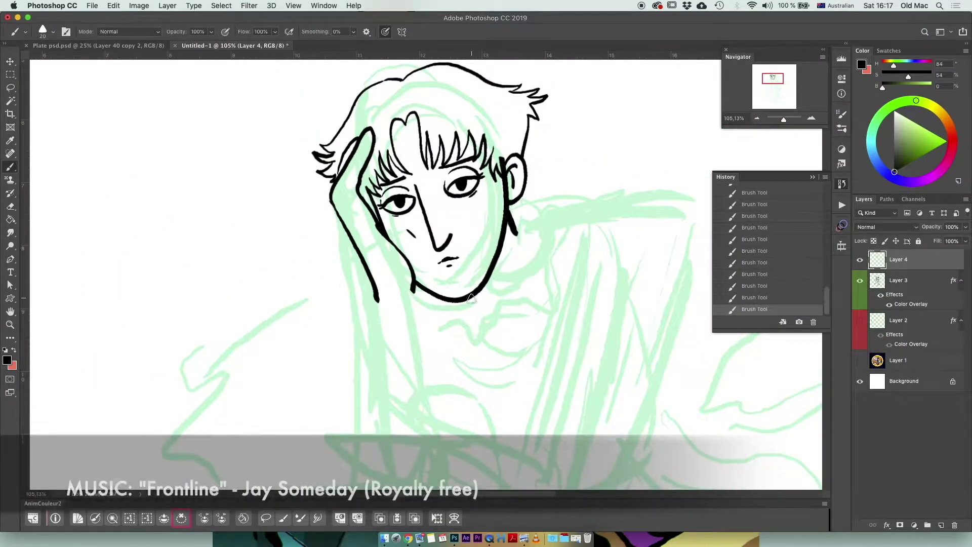
mouse_move(509, 205)
mouse_down()
mouse_move(487, 289)
mouse_move(527, 328)
mouse_move(512, 205)
mouse_up()
key(ctrl+z)
drag(498, 293, 509, 205)
drag(454, 303, 491, 304)
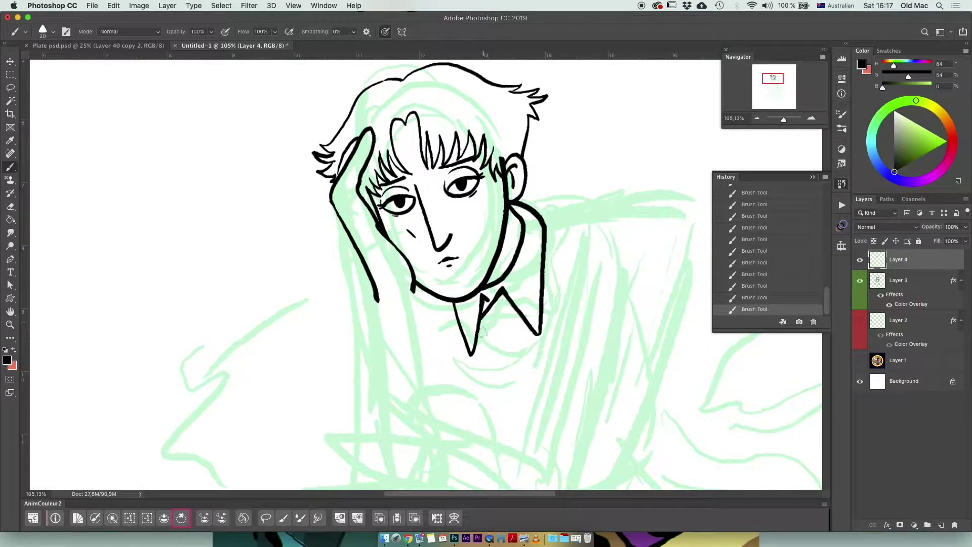
- Ink the sleeve and cuff below the hand, the folded forearm and the resting hand
drag(773, 77, 775, 78)
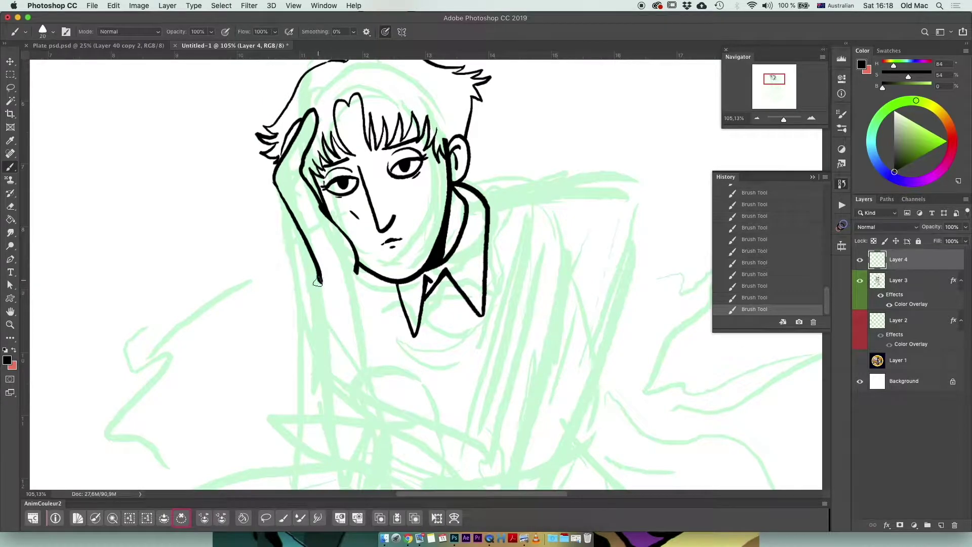
drag(311, 274, 375, 373)
drag(359, 267, 374, 369)
drag(313, 346, 318, 363)
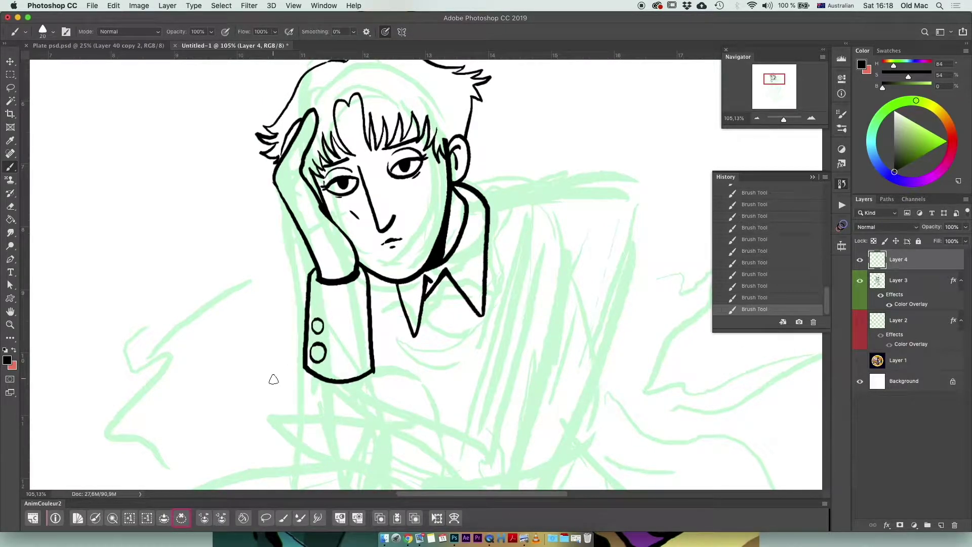
scroll(273, 379, down, 5)
drag(353, 261, 362, 352)
drag(290, 260, 304, 428)
drag(368, 290, 489, 360)
- Ink the long diagonal jacket line and redraw the curved arm line
drag(516, 129, 461, 315)
drag(623, 103, 516, 412)
mouse_move(370, 348)
mouse_down()
mouse_move(453, 397)
mouse_move(532, 416)
mouse_up()
key(ctrl+z)
key(ctrl+z)
drag(408, 360, 518, 419)
mouse_move(423, 369)
mouse_down()
mouse_move(375, 294)
mouse_move(494, 357)
mouse_up()
drag(400, 300, 367, 311)
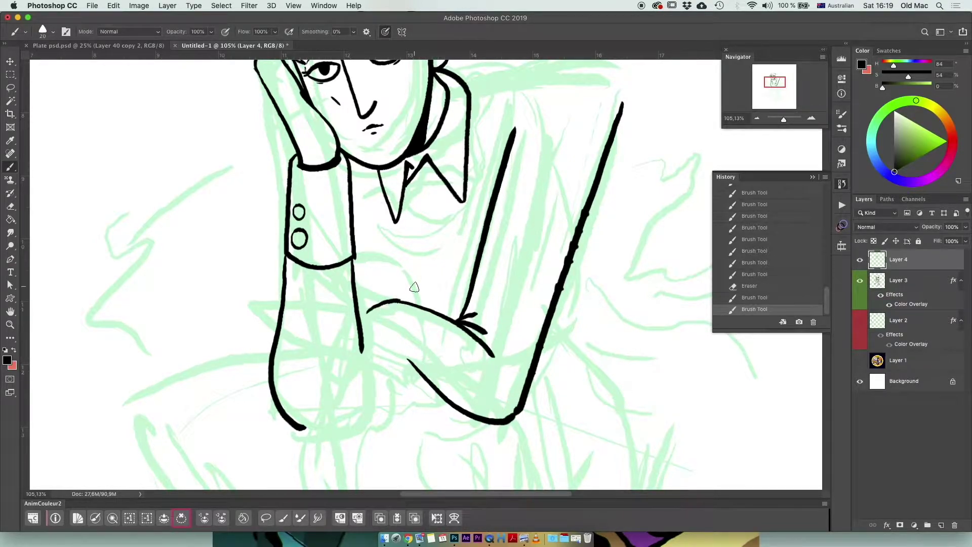
scroll(447, 407, up, 3)
- Ink the shoulder lines, left sleeve, double curved lapel and shoulder seam
drag(444, 155, 607, 161)
drag(517, 193, 603, 186)
mouse_move(274, 222)
mouse_down()
mouse_move(256, 324)
mouse_move(264, 414)
mouse_up()
drag(373, 274, 471, 259)
drag(339, 306, 465, 262)
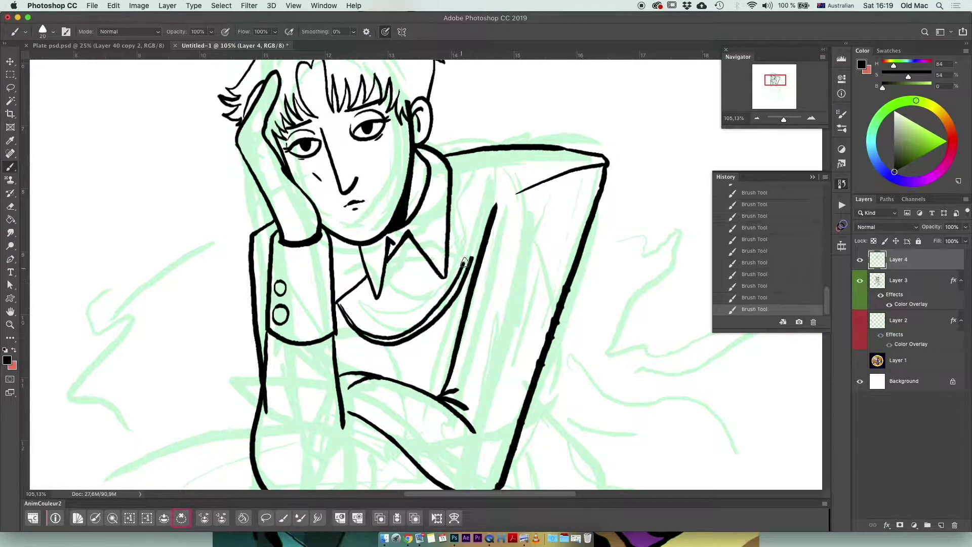
drag(605, 163, 468, 167)
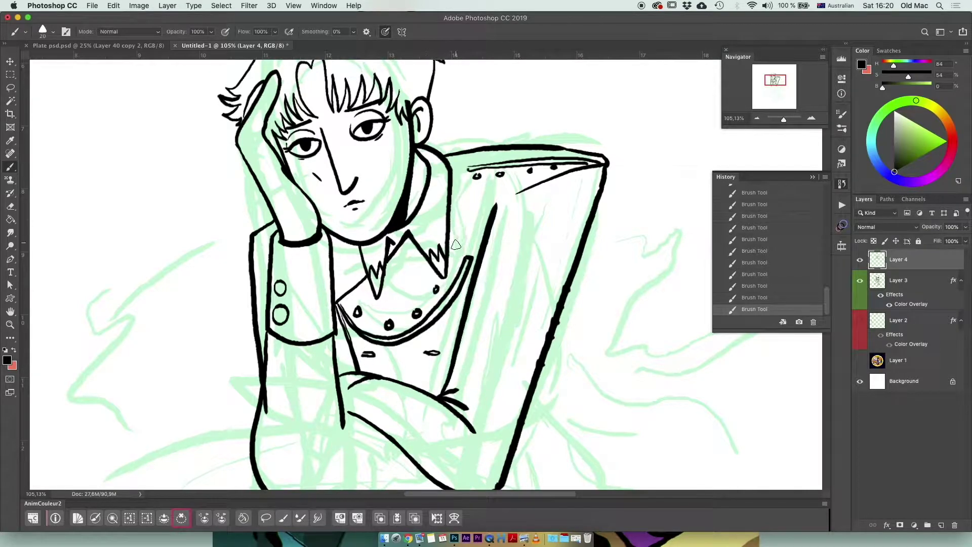
- Ink the lantern cap's left side, its vertical bars, right edge and small hook
scroll(408, 186, down, 5)
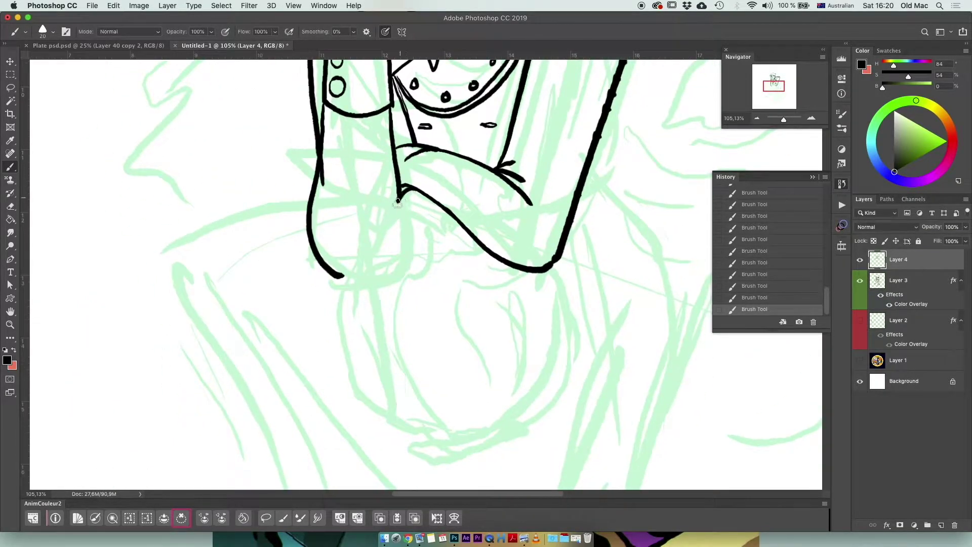
drag(401, 215, 330, 294)
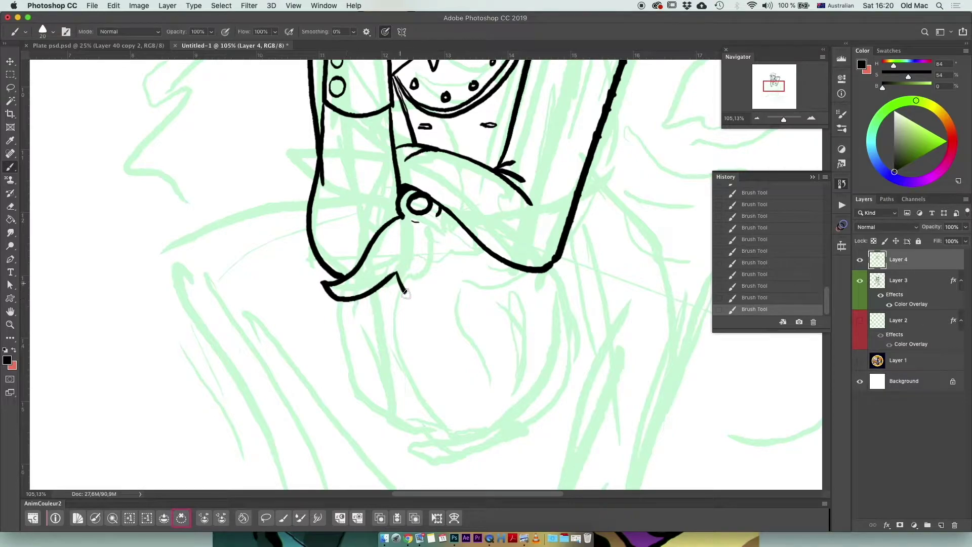
drag(395, 273, 402, 414)
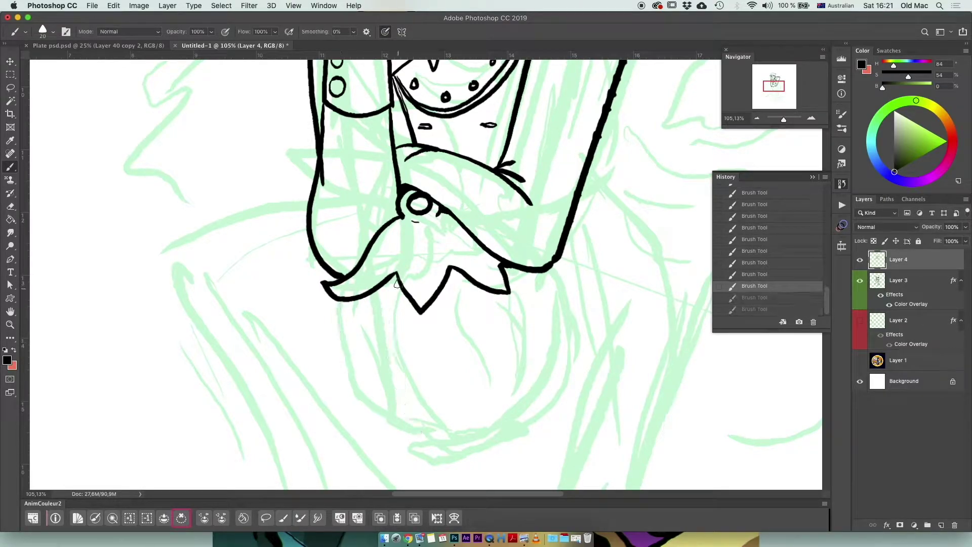
drag(452, 269, 469, 418)
drag(506, 266, 520, 395)
drag(354, 391, 355, 401)
drag(546, 268, 551, 401)
drag(557, 281, 545, 268)
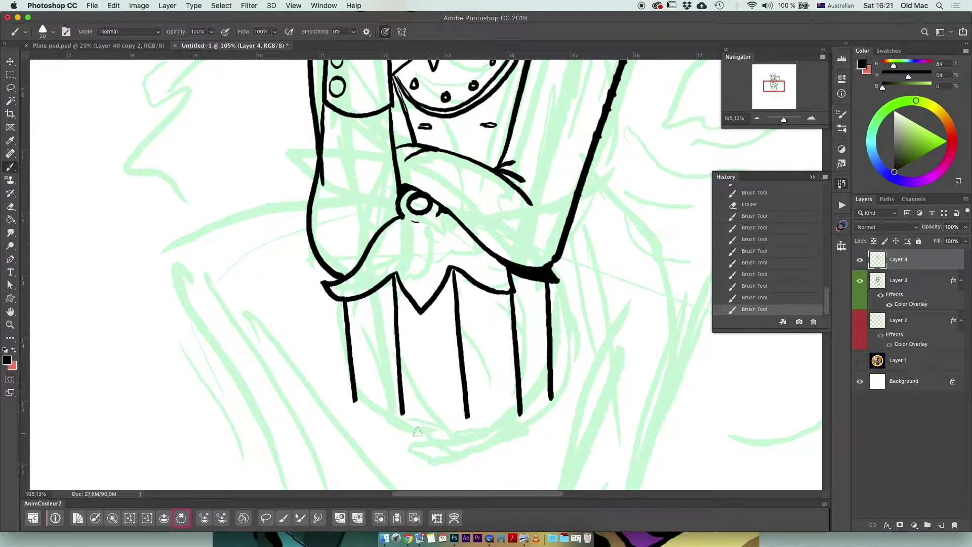
- Add a small peak on the lantern base and a teardrop mark on the cap
scroll(511, 401, down, 4)
scroll(510, 402, right, 2)
drag(361, 347, 400, 343)
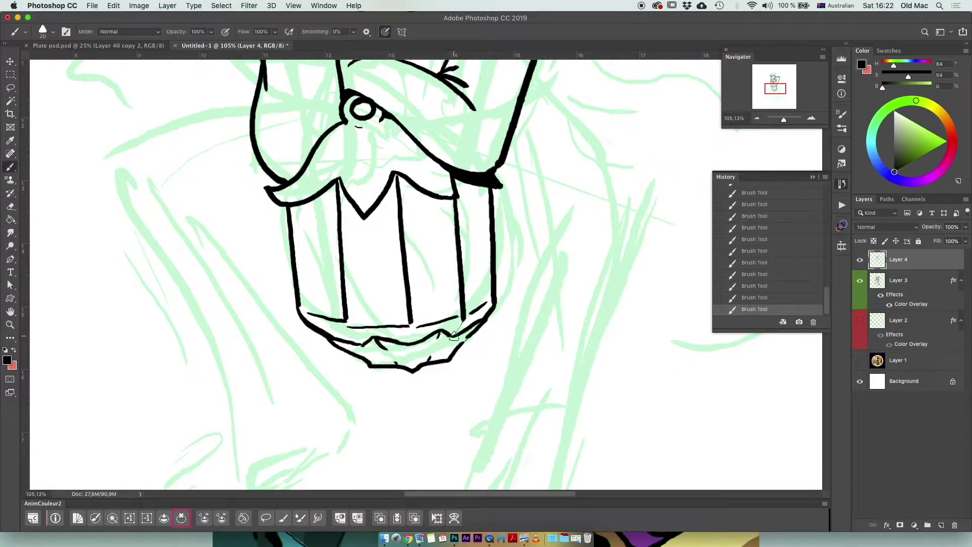
scroll(368, 333, down, 5)
scroll(380, 208, up, 3)
drag(376, 195, 380, 209)
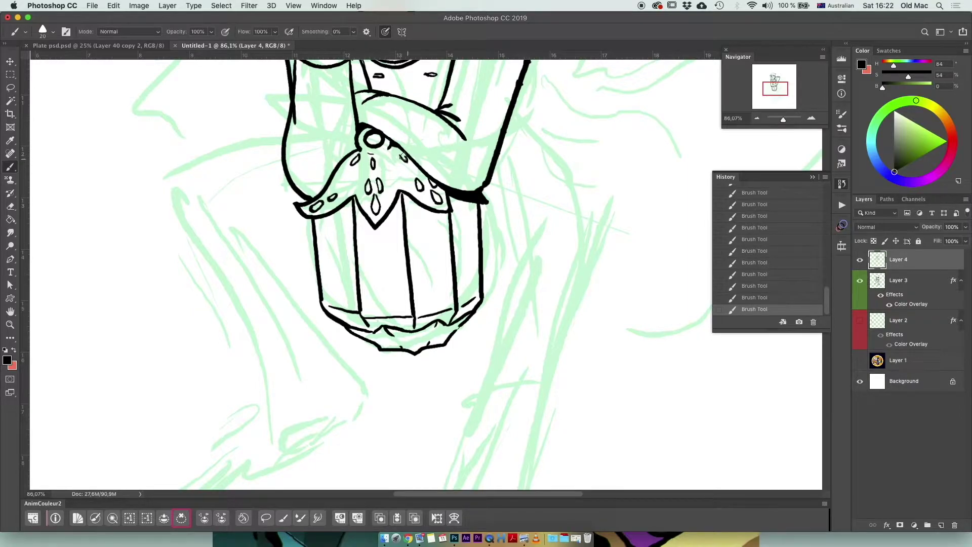
click(756, 119)
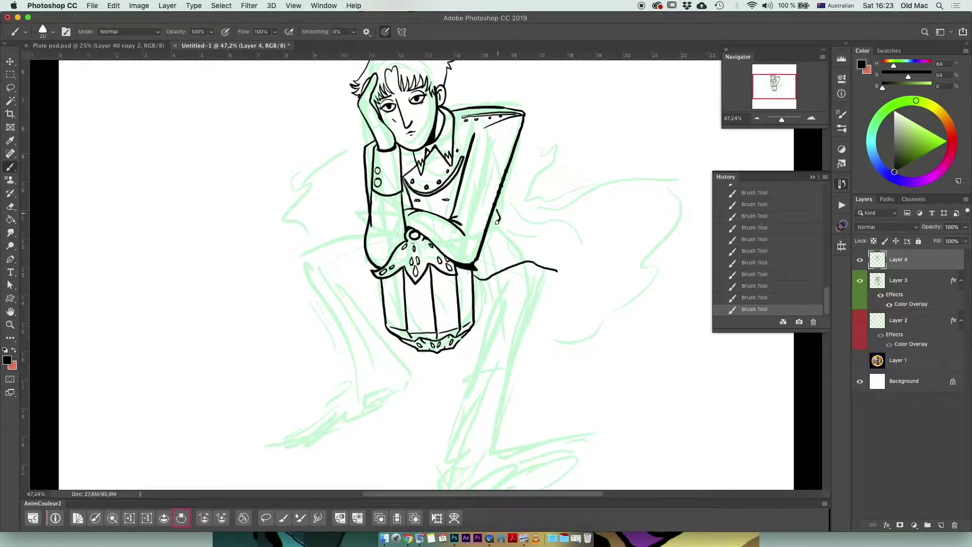
- Ink the right leg outline, the foot and the shoe's ankle line
scroll(358, 228, up, 2)
scroll(358, 228, down, 3)
drag(521, 187, 541, 223)
mouse_move(479, 209)
mouse_down()
mouse_move(491, 230)
mouse_move(493, 415)
mouse_up()
scroll(554, 223, down, 3)
scroll(553, 224, up, 2)
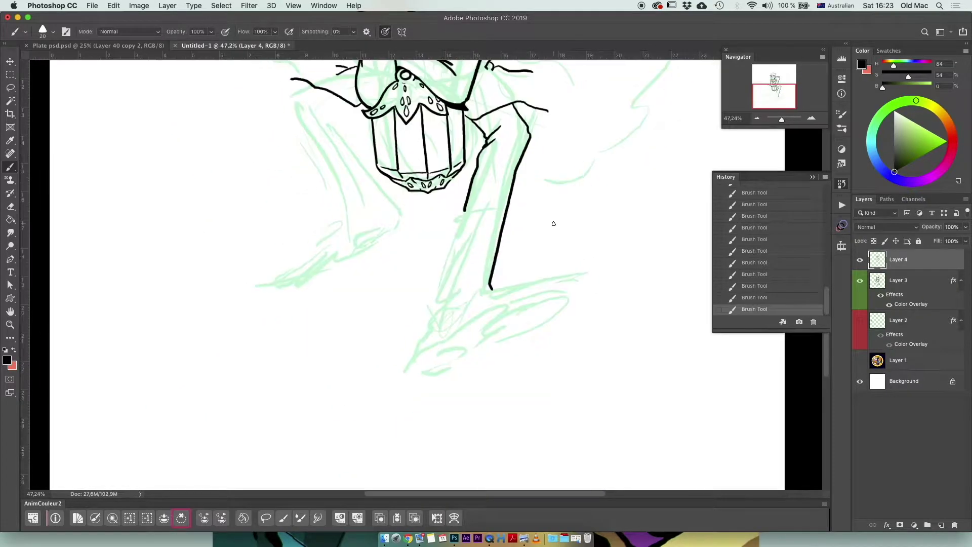
drag(423, 352, 510, 351)
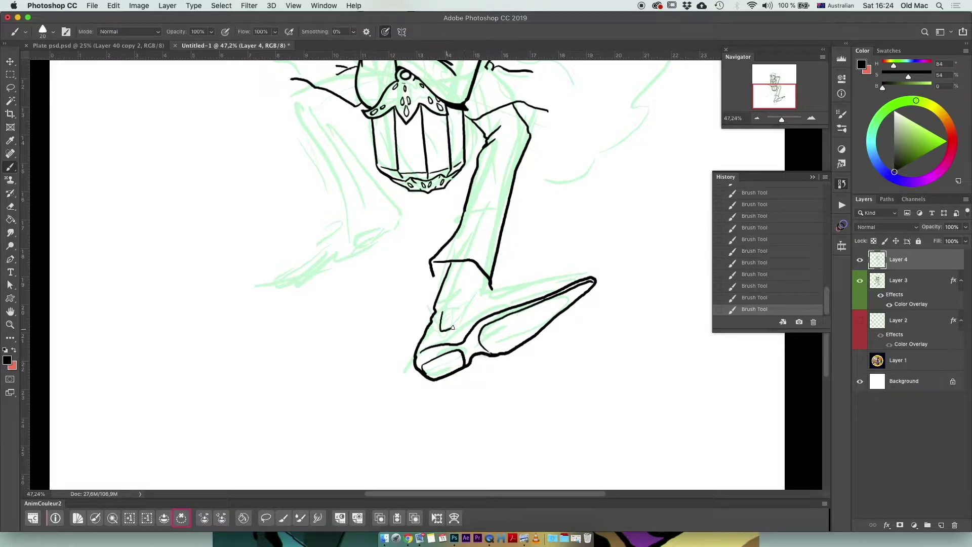
drag(461, 310, 495, 287)
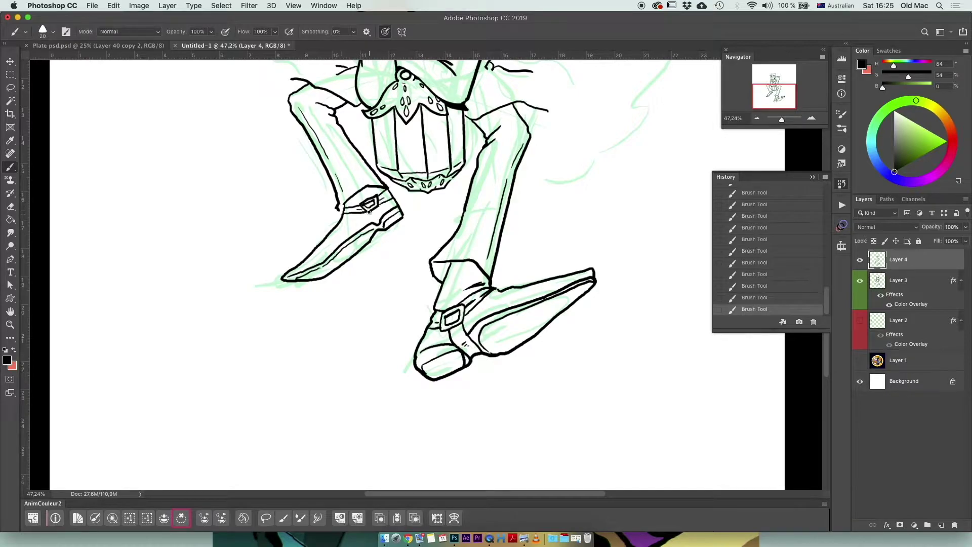
- Outline the cape flaring to the right and ink a short lantern lower-left edge
scroll(313, 232, up, 5)
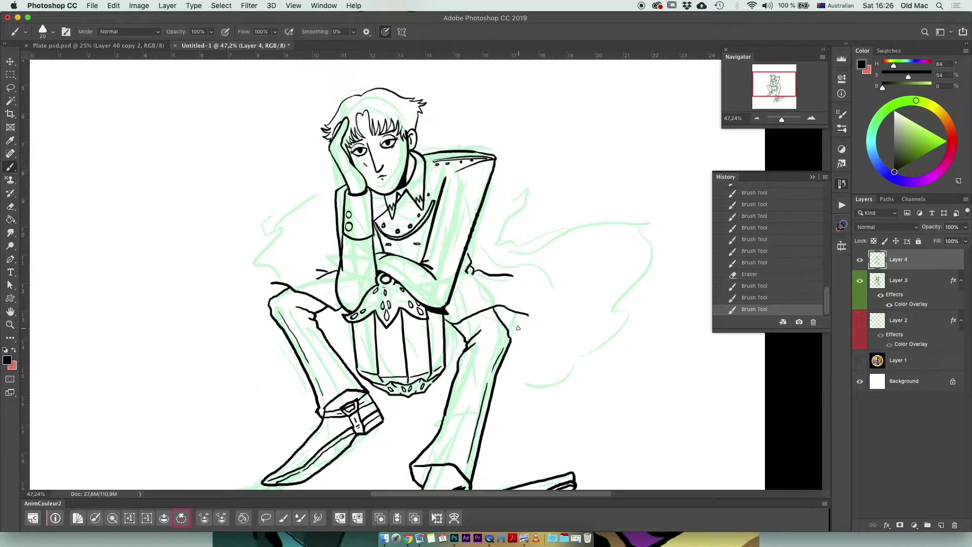
drag(496, 307, 503, 242)
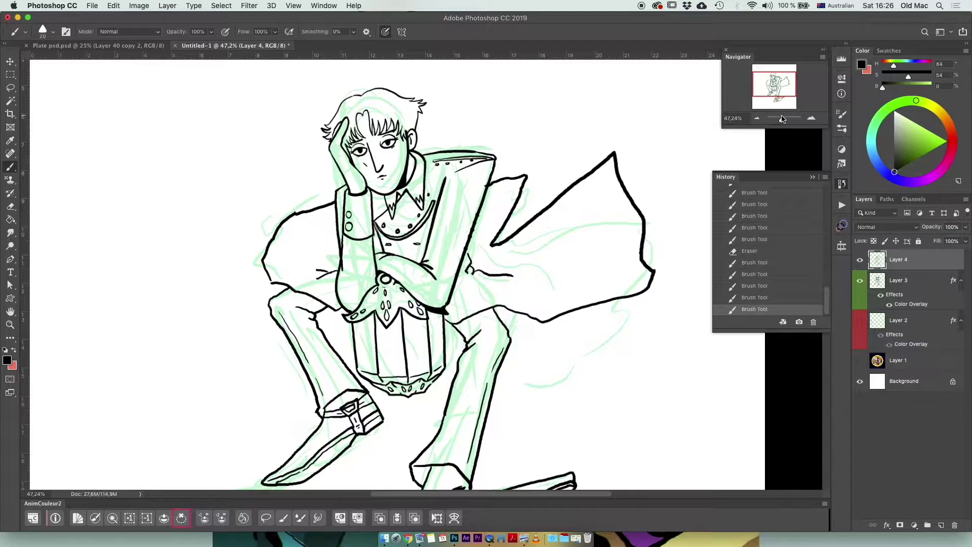
scroll(324, 199, up, 3)
scroll(325, 199, up, 3)
click(314, 191)
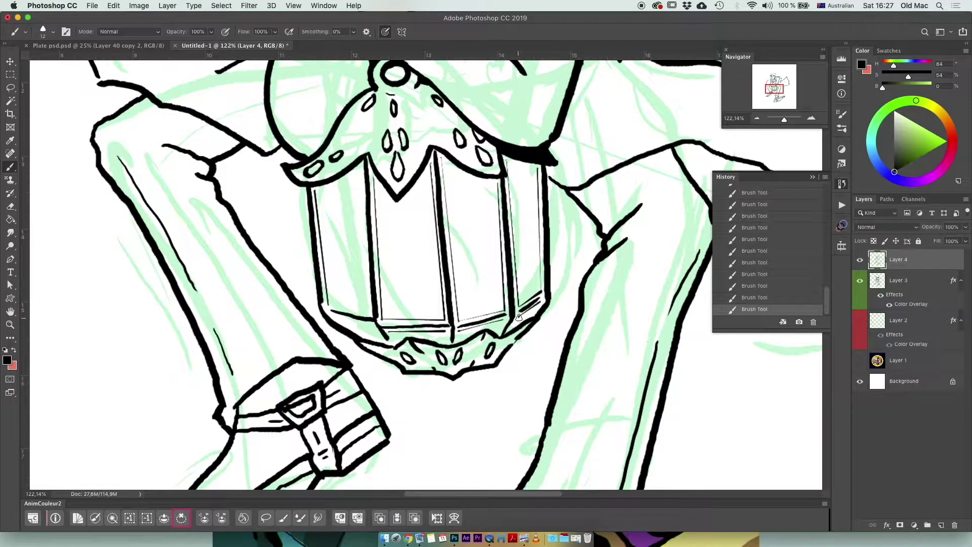
drag(391, 335, 373, 337)
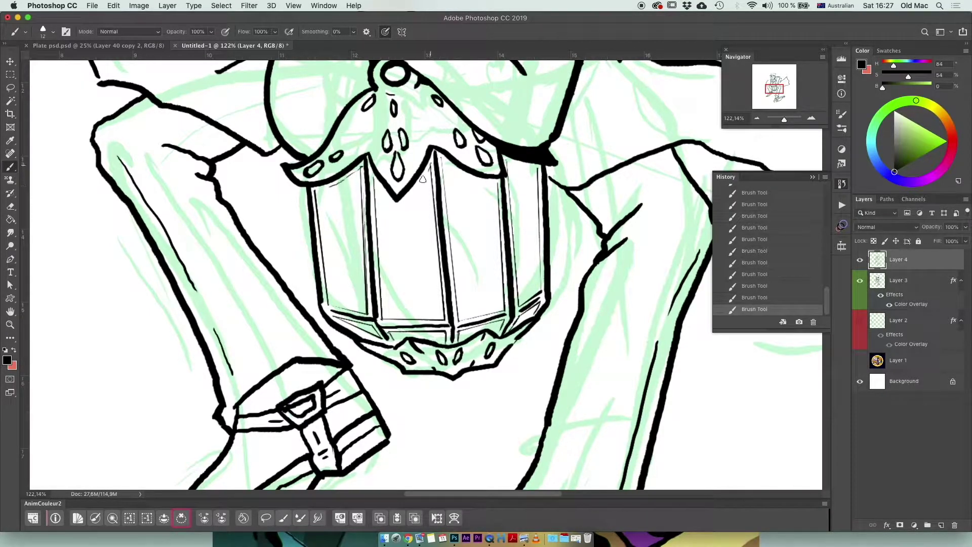
- Show the red circle guide, hide the sketch, and rotate the line art about 10 degrees
key(super+0)
click(860, 320)
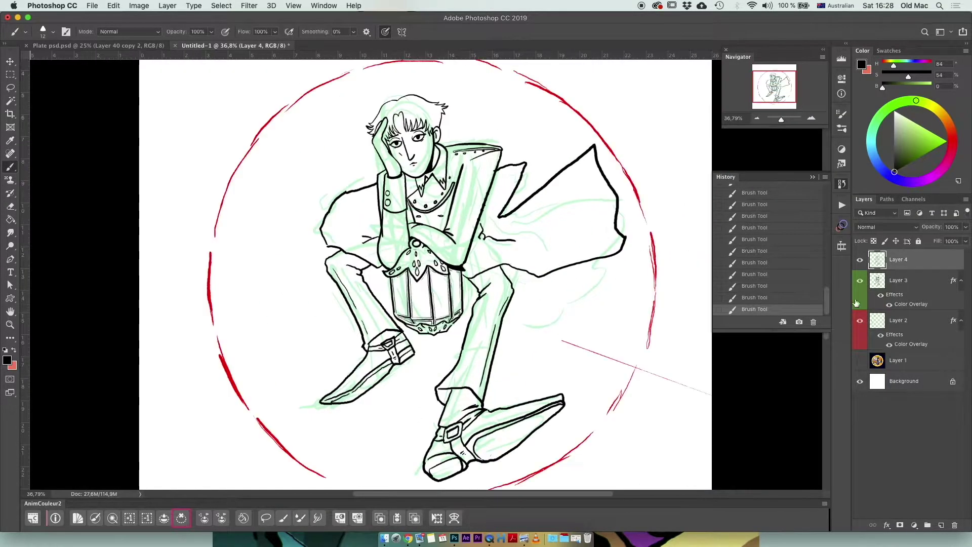
key(super+minus)
key(super+t)
click(860, 280)
drag(586, 453, 556, 473)
key(Return)
- On a new Overlay layer, paint light green rays around the lantern with a size-46 brush
key(super+shift+alt+n)
key(b)
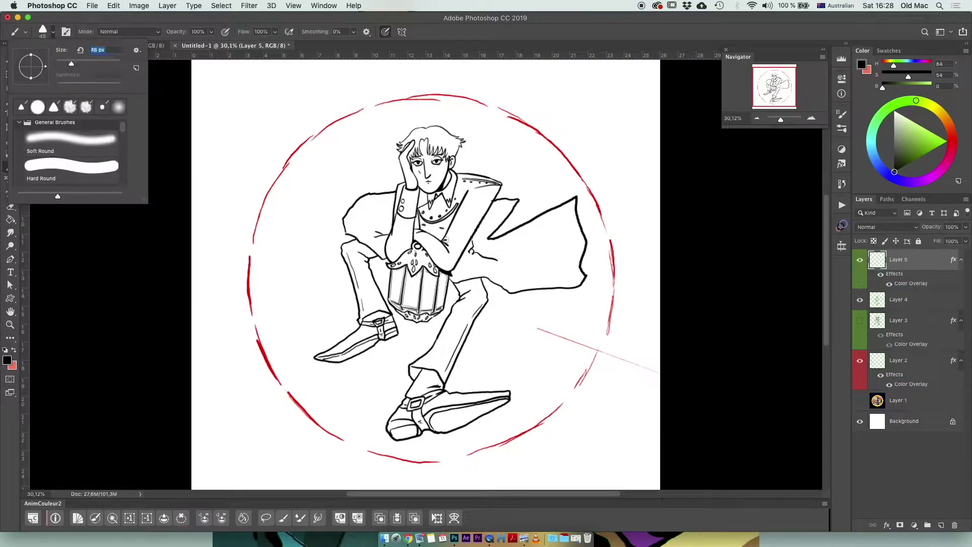
key(Return)
drag(445, 238, 425, 327)
drag(325, 262, 366, 269)
drag(315, 292, 363, 288)
click(886, 227)
click(881, 254)
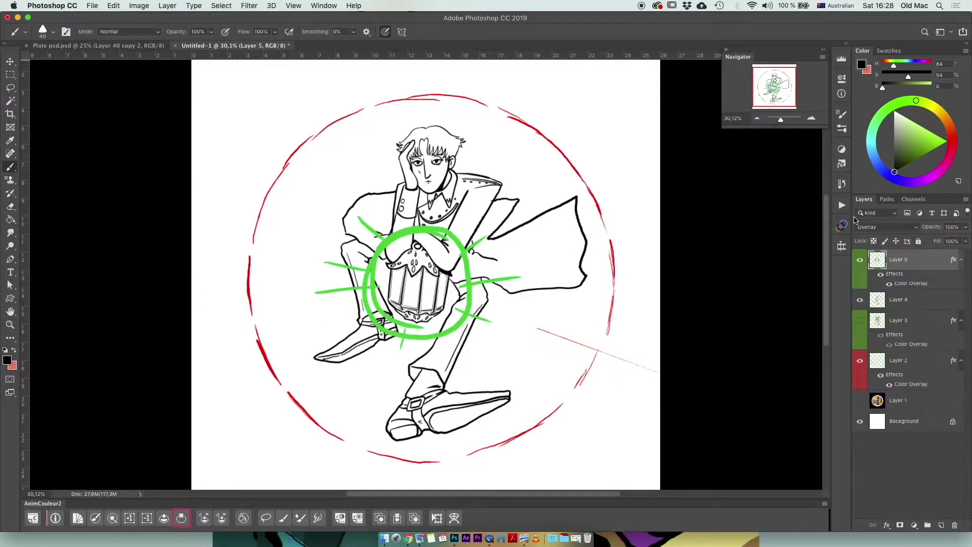
click(181, 518)
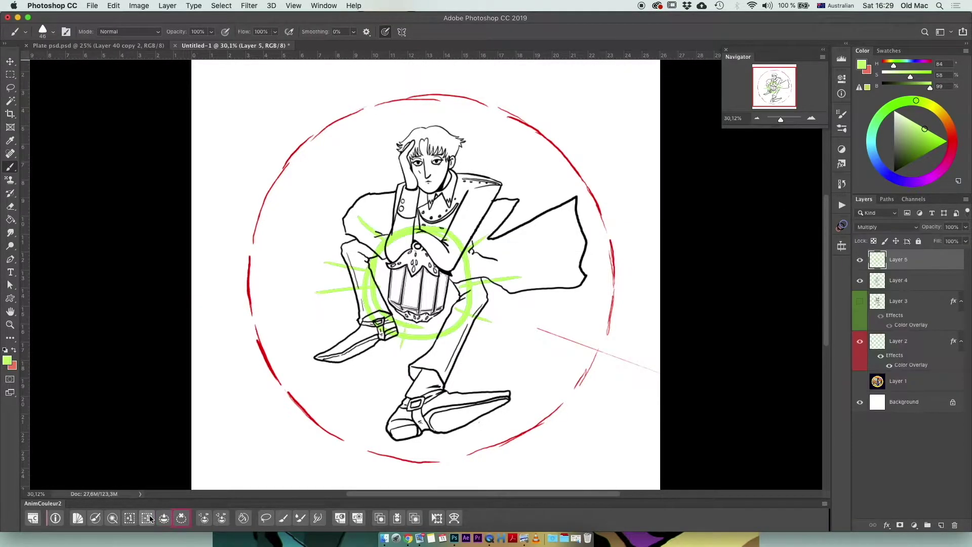
- Brush a soft green glow over the figure with a large soft round brush, reverting some
click(42, 31)
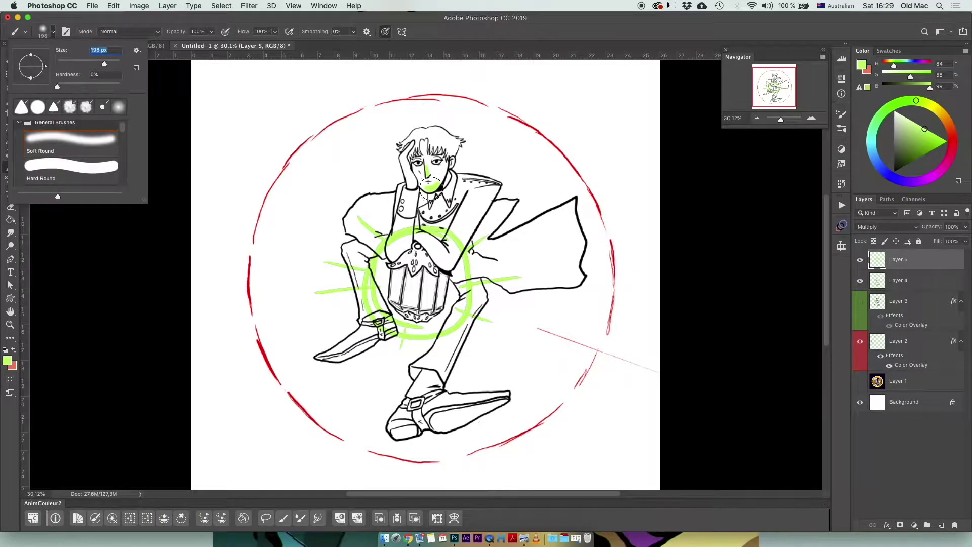
key(Return)
drag(395, 212, 424, 233)
drag(375, 283, 425, 233)
click(842, 185)
click(755, 270)
- Set the brush to 40% opacity, size 492, and place the navy-orange swatch top-left
click(42, 32)
key(4)
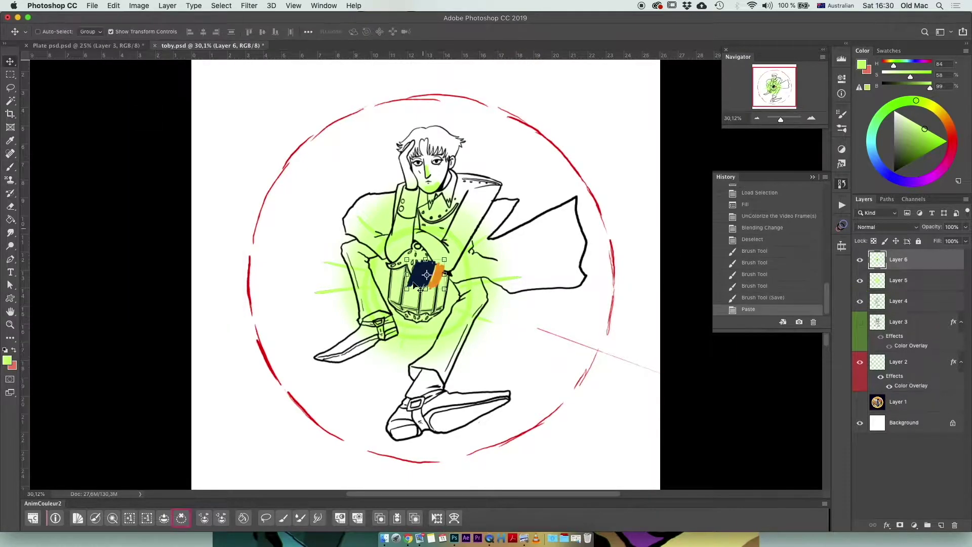
drag(414, 285, 219, 97)
key(Return)
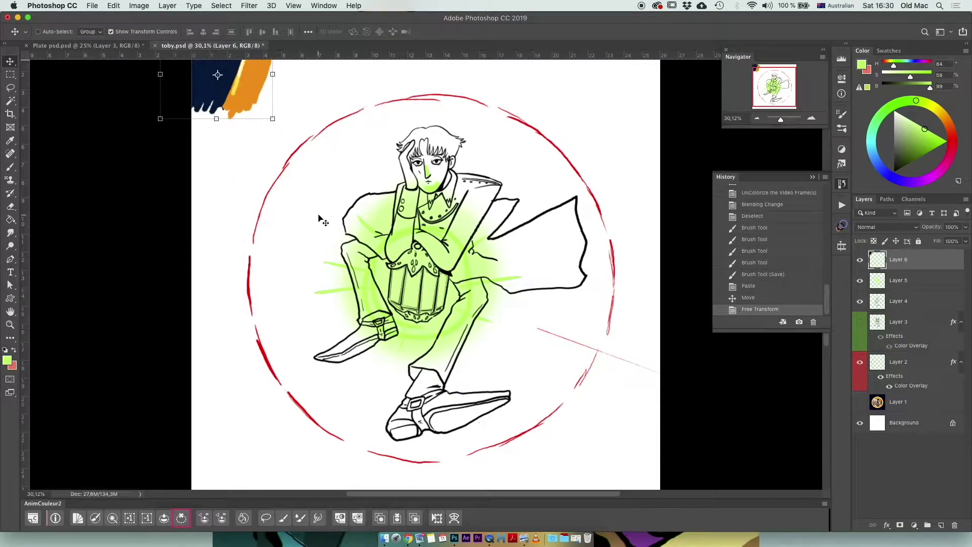
- Hide the glow layer, then on a new layer paint light green eyeshadow and cheek dots
click(860, 280)
click(899, 280)
click(941, 525)
click(927, 137)
key(b)
scroll(432, 137, up, 5)
drag(427, 251, 472, 242)
drag(908, 252, 907, 256)
drag(340, 251, 382, 244)
drag(468, 278, 482, 278)
drag(347, 290, 359, 290)
- Sample yellow and paint yellow strands across the fringe and beside the left eye
drag(785, 119, 783, 121)
drag(778, 76, 775, 82)
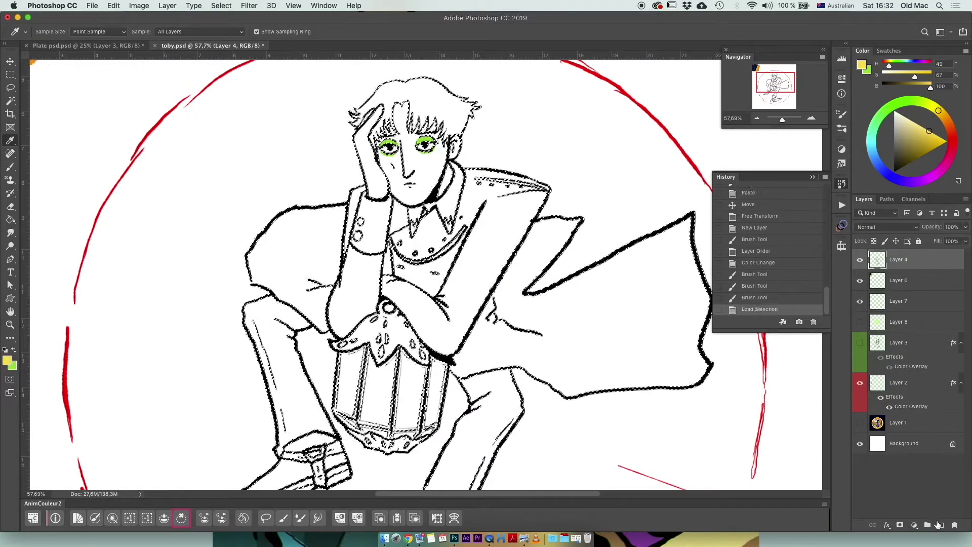
drag(783, 120, 785, 120)
drag(774, 81, 775, 75)
key(b)
mouse_move(303, 304)
mouse_down()
mouse_move(310, 378)
mouse_move(319, 284)
mouse_move(329, 294)
mouse_up()
drag(357, 244, 365, 284)
drag(400, 193, 446, 283)
drag(486, 243, 521, 324)
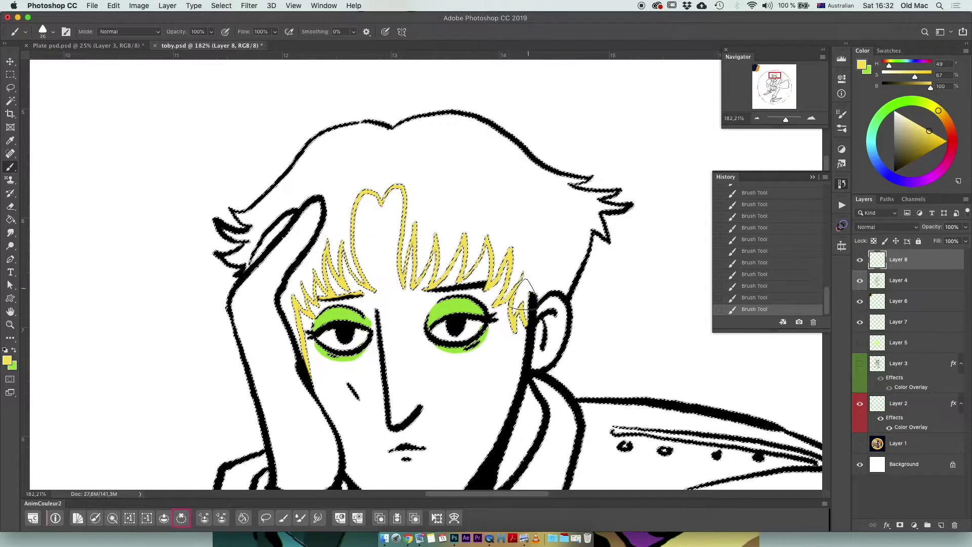
- Erase stray yellow near the left eyebrow and fill the left hair strands yellow
click(11, 207)
drag(303, 296, 362, 292)
key(b)
drag(322, 200, 243, 276)
mouse_move(325, 203)
mouse_down()
mouse_move(279, 304)
mouse_move(304, 385)
mouse_up()
- Paint yellow trim along the shoulder, collar edges and coat, plus a yellow button
drag(787, 118, 784, 119)
mouse_move(529, 160)
mouse_down()
mouse_move(686, 182)
mouse_move(580, 198)
mouse_up()
drag(534, 170, 628, 177)
drag(466, 243, 476, 253)
drag(266, 298, 334, 320)
drag(512, 261, 357, 299)
drag(364, 346, 380, 348)
drag(342, 380, 385, 373)
click(500, 242)
mouse_move(514, 263)
mouse_down()
mouse_move(361, 287)
mouse_move(359, 364)
mouse_up()
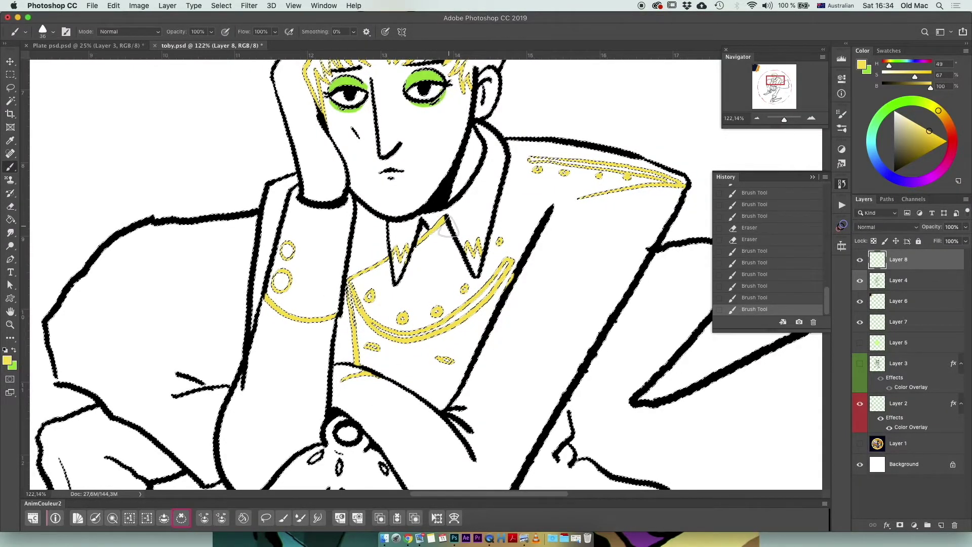
- Fill the brooch's teardrop shapes with yellow
scroll(420, 246, down, 10)
drag(236, 269, 243, 317)
drag(151, 291, 187, 281)
drag(296, 240, 298, 254)
drag(306, 281, 312, 298)
drag(327, 289, 332, 319)
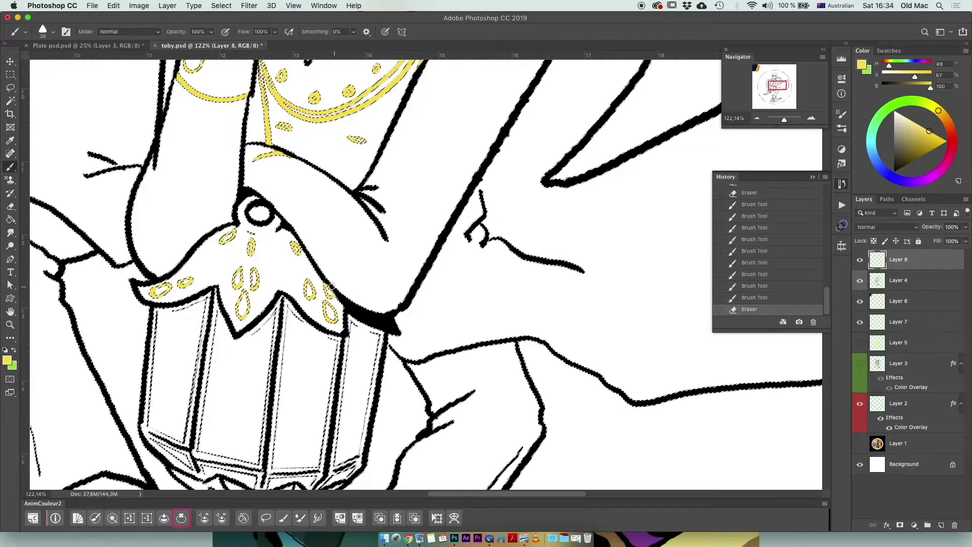
- Trace the strap, buckle and shoe sole edges in yellow and touch up the lantern oval
scroll(425, 274, down, 5)
scroll(425, 273, down, 5)
drag(191, 237, 252, 253)
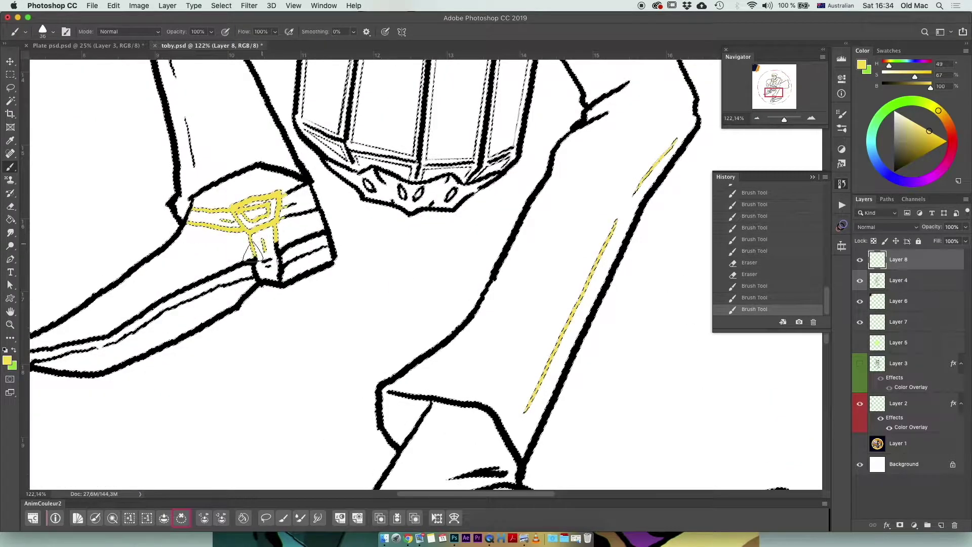
scroll(197, 168, left, 5)
mouse_move(96, 339)
mouse_down()
mouse_move(168, 325)
mouse_move(392, 223)
mouse_up()
drag(433, 164, 445, 151)
- Outline the shoe's sole box and trace its sole lines in yellow
scroll(511, 171, down, 5)
drag(402, 236, 463, 229)
drag(395, 276, 478, 248)
drag(344, 294, 385, 287)
drag(296, 314, 372, 325)
drag(351, 389, 372, 426)
drag(261, 428, 317, 390)
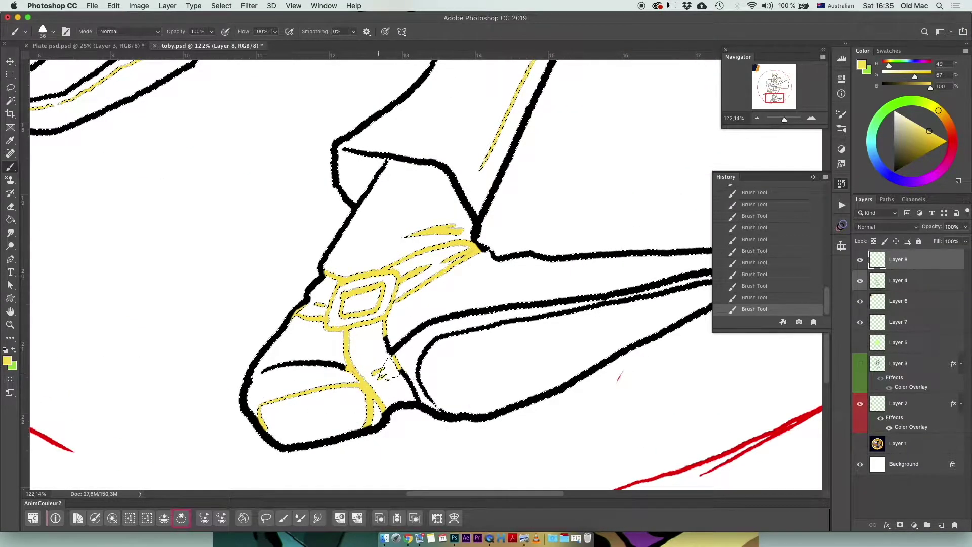
drag(420, 349, 707, 284)
drag(264, 406, 435, 390)
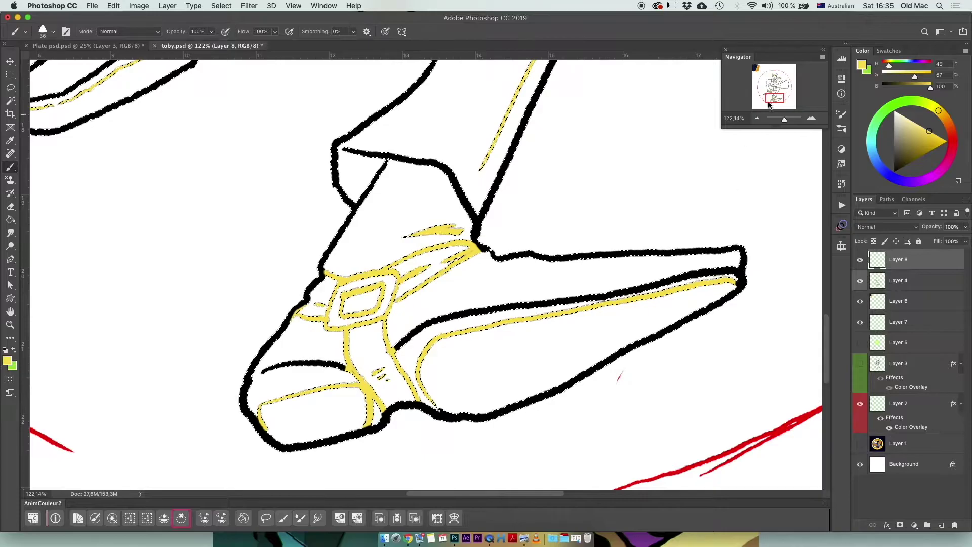
- Fit the whole character in view and toggle the line art to check the colours
scroll(278, 283, up, 5)
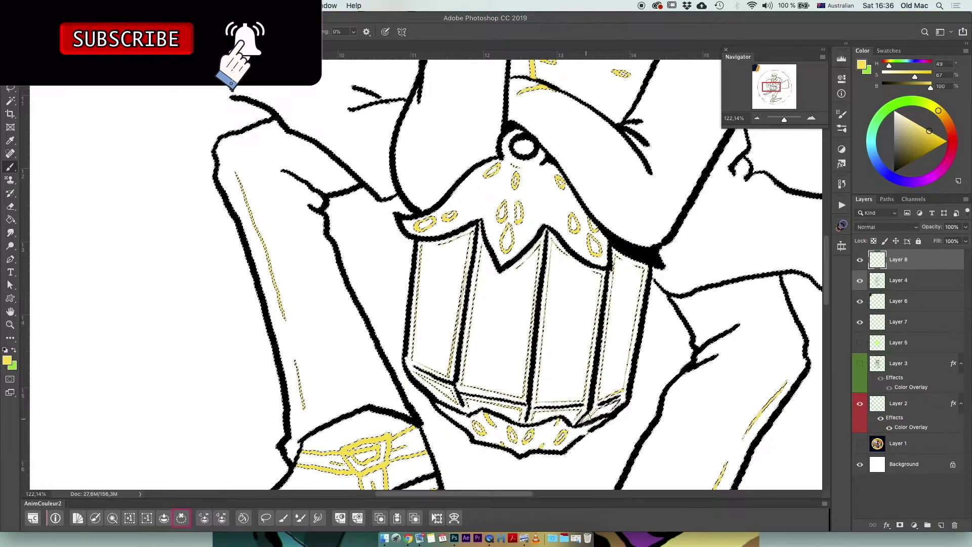
key(super+0)
scroll(600, 320, up, 3)
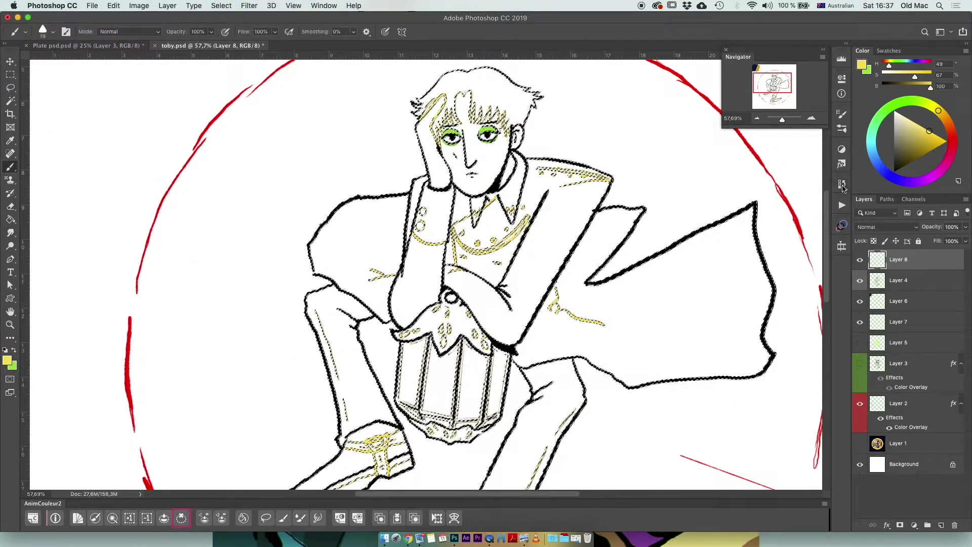
click(884, 280)
click(878, 301)
click(842, 184)
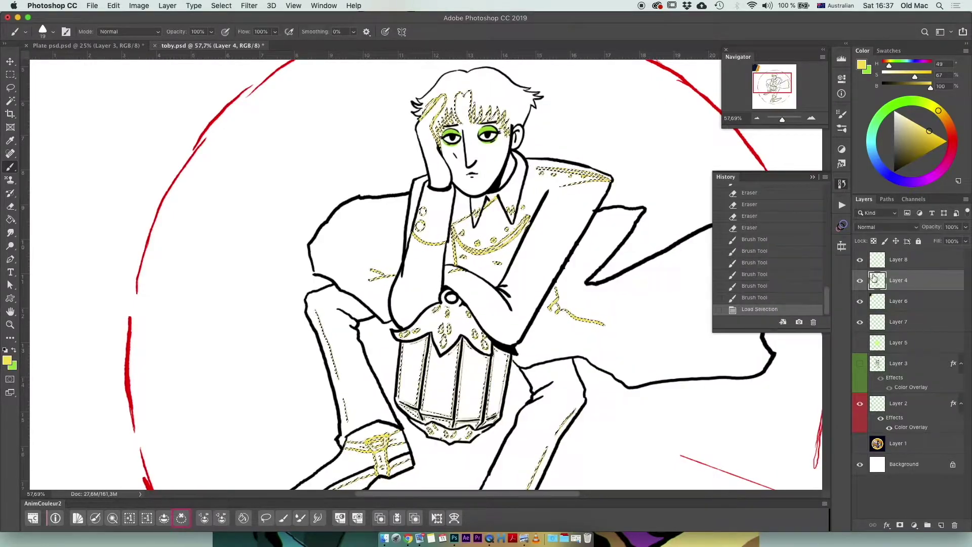
- Restore the earlier selection and zoom in on the hair
key(super+d)
key(alt+bracketright)
key(ctrl+minus)
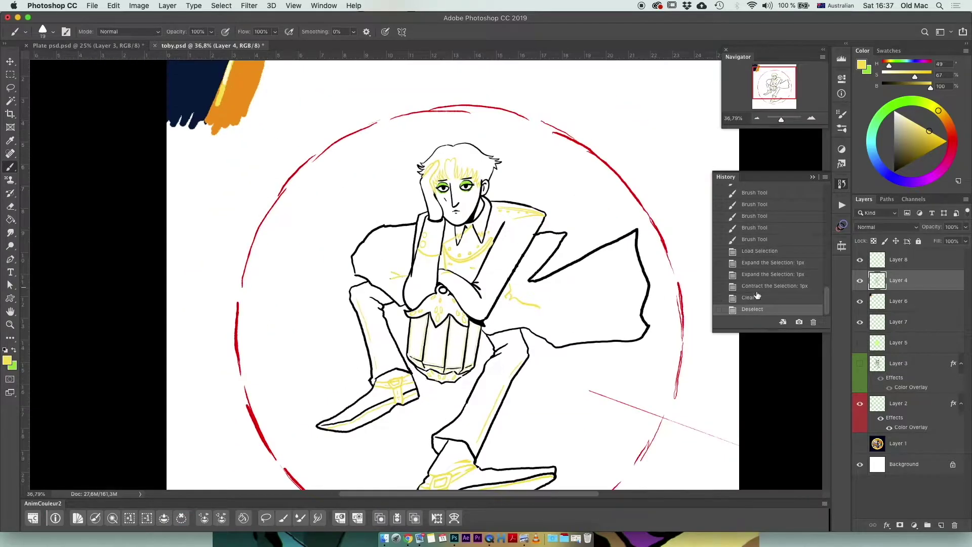
click(770, 286)
scroll(339, 221, up, 5)
- Erase the stray yellow over the hair strands with a larger eraser
key(e)
key(alt+bracketright)
drag(340, 221, 397, 163)
drag(380, 213, 363, 291)
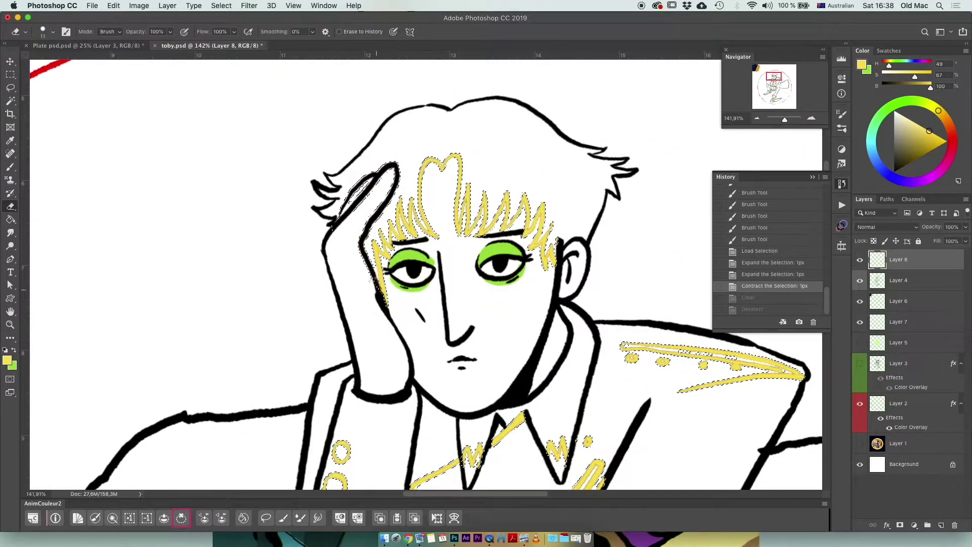
scroll(385, 244, down, 5)
scroll(354, 304, up, 3)
scroll(406, 213, up, 3)
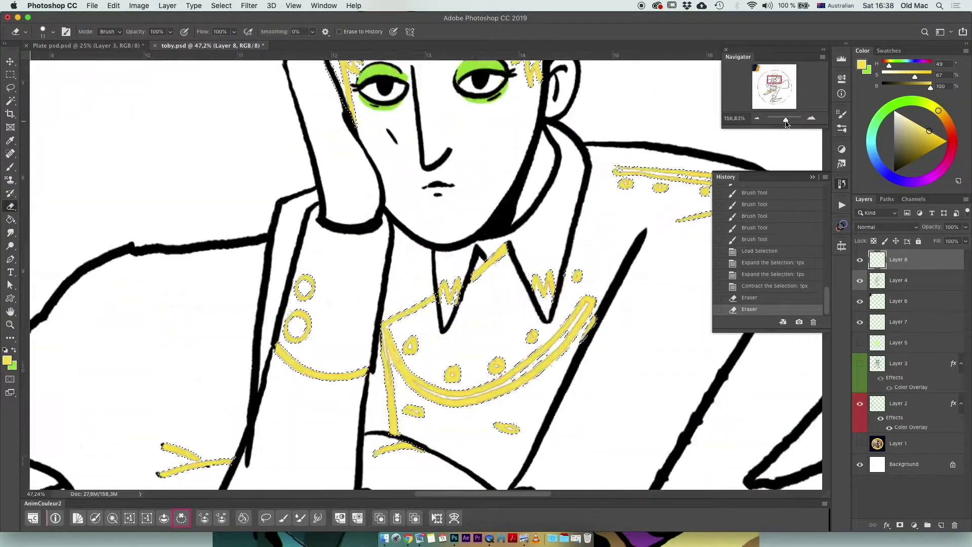
scroll(405, 212, down, 2)
- Add a colour-labelled new layer and fill the Magic Wand hair selection solid black
key(super+d)
key(b)
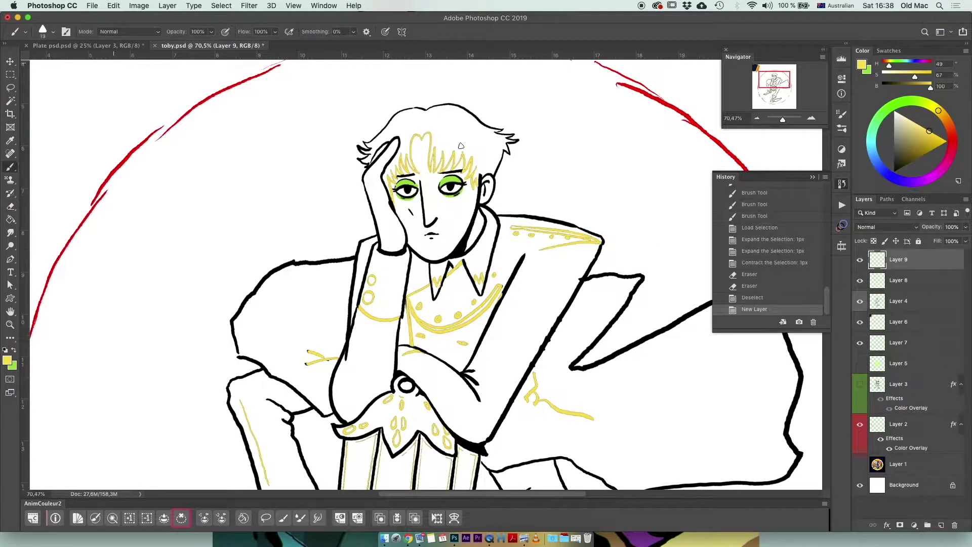
right_click(886, 280)
click(776, 471)
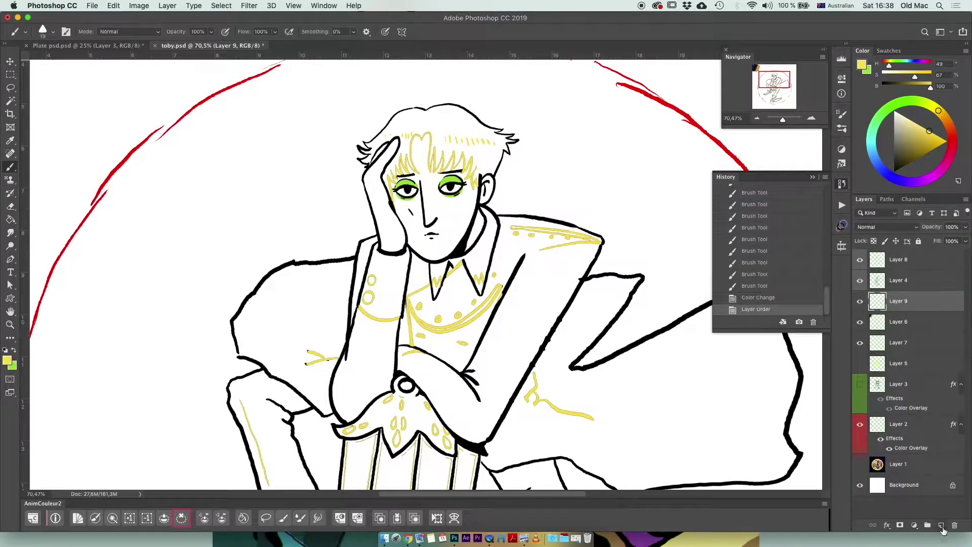
key(ctrl+shift+n)
key(w)
click(130, 517)
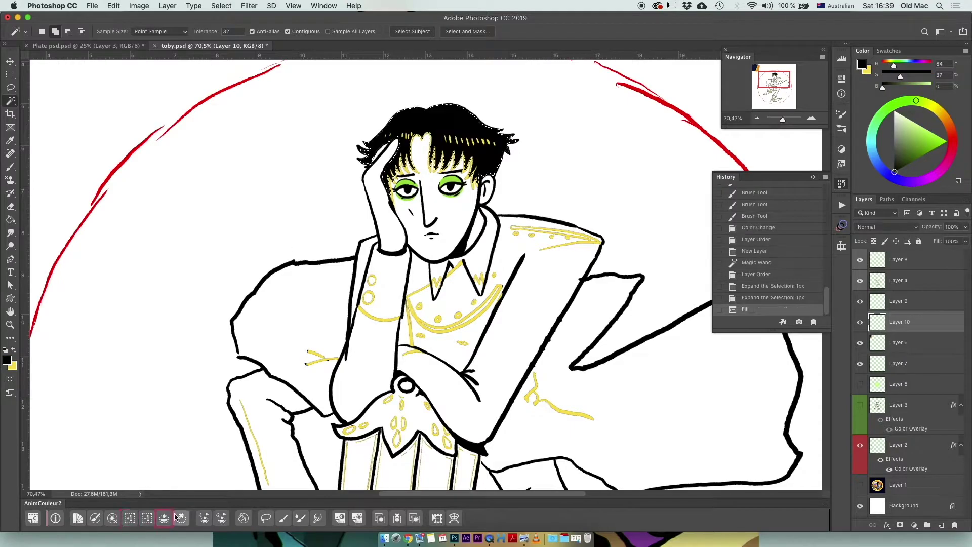
- Fit the drawing in view and Magic Wand select the upper shoe on the line art layer
key(b)
click(324, 202)
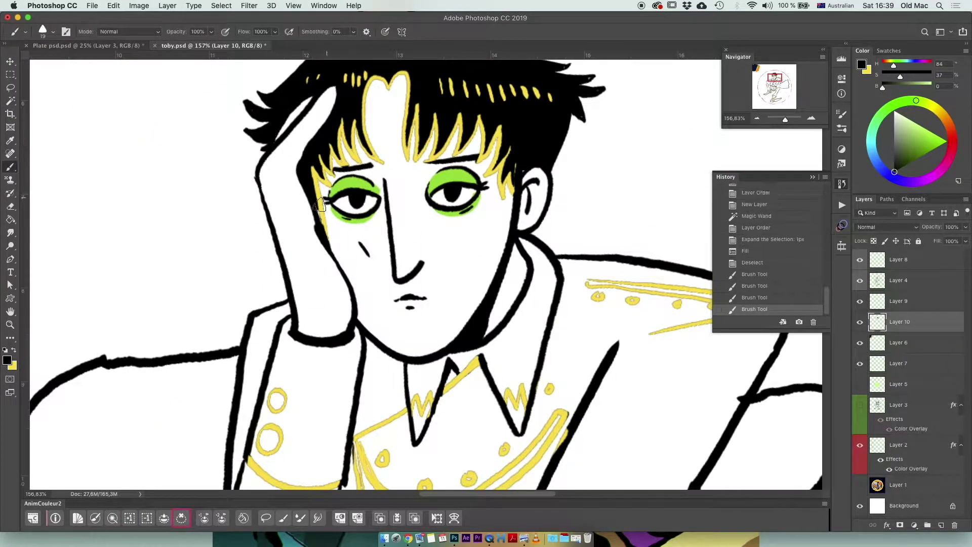
key(super+0)
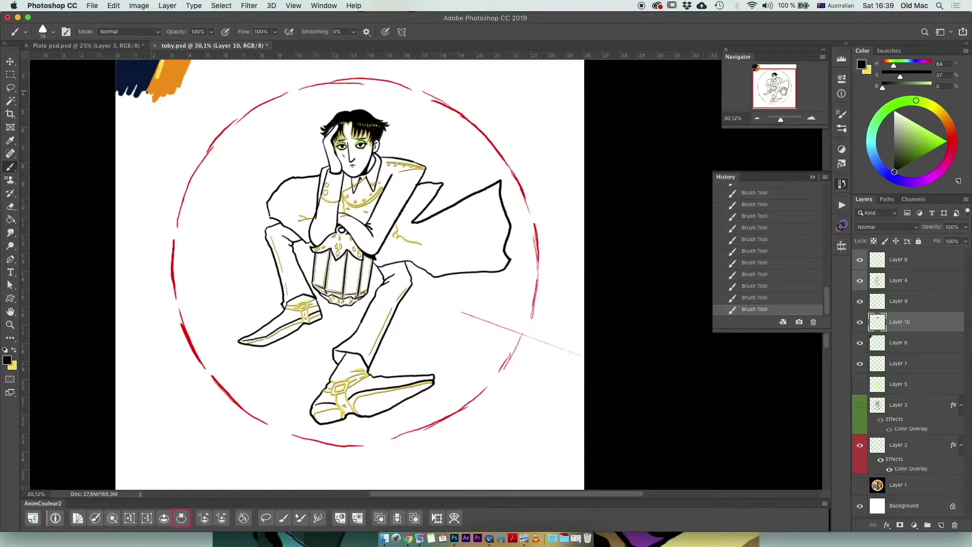
click(871, 283)
key(w)
click(284, 324)
- Add the lower shoe to the selection and fill both shoes green on the colour layer
scroll(259, 368, up, 5)
shift+click(530, 395)
drag(530, 395, 358, 128)
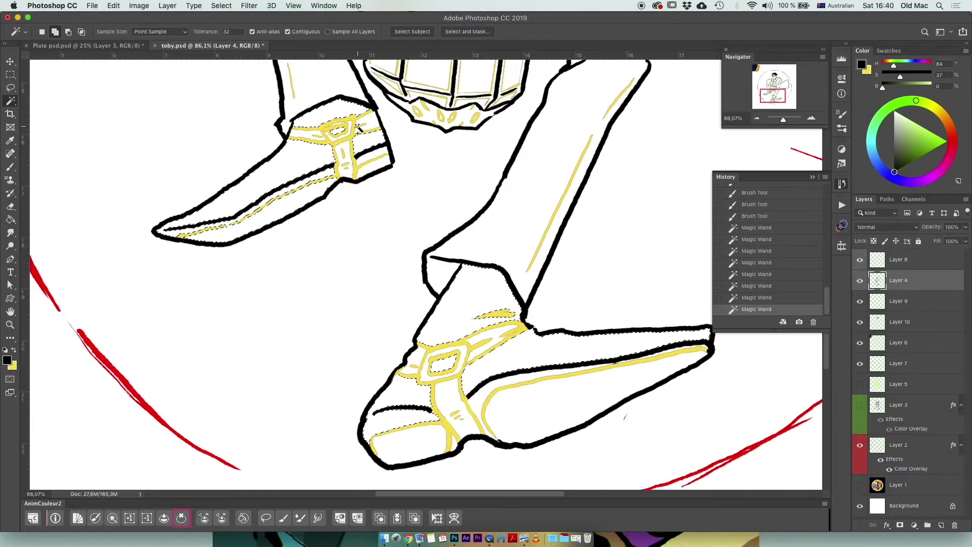
click(864, 320)
click(164, 518)
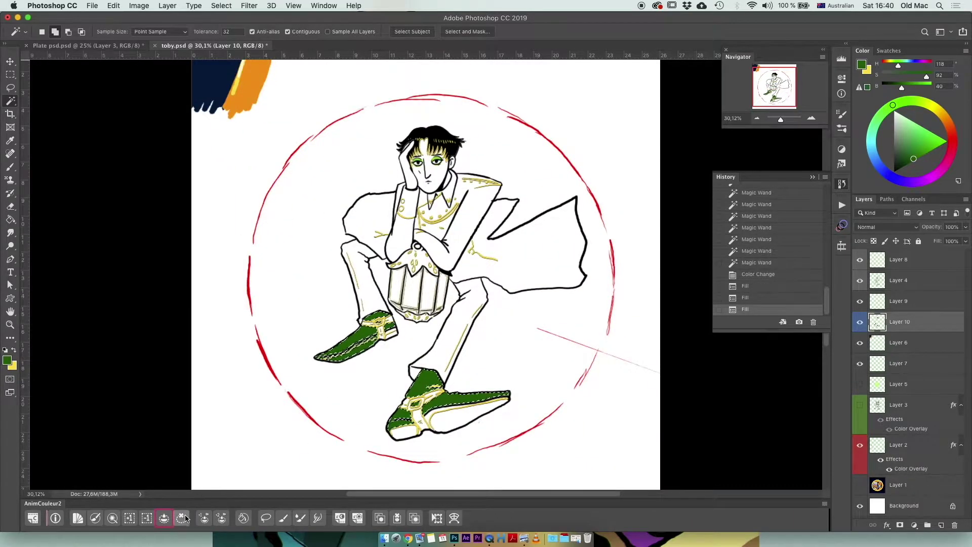
click(132, 518)
click(181, 517)
- Lasso the unfilled gap on the shoe and fill it green
scroll(397, 341, up, 5)
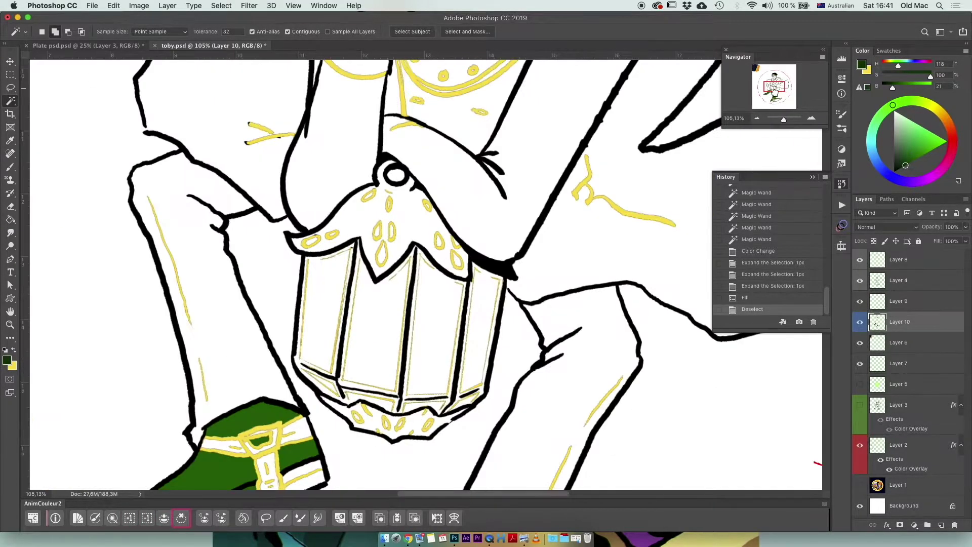
scroll(397, 341, down, 3)
click(18, 87)
drag(353, 232, 355, 233)
key(alt+BackSpace)
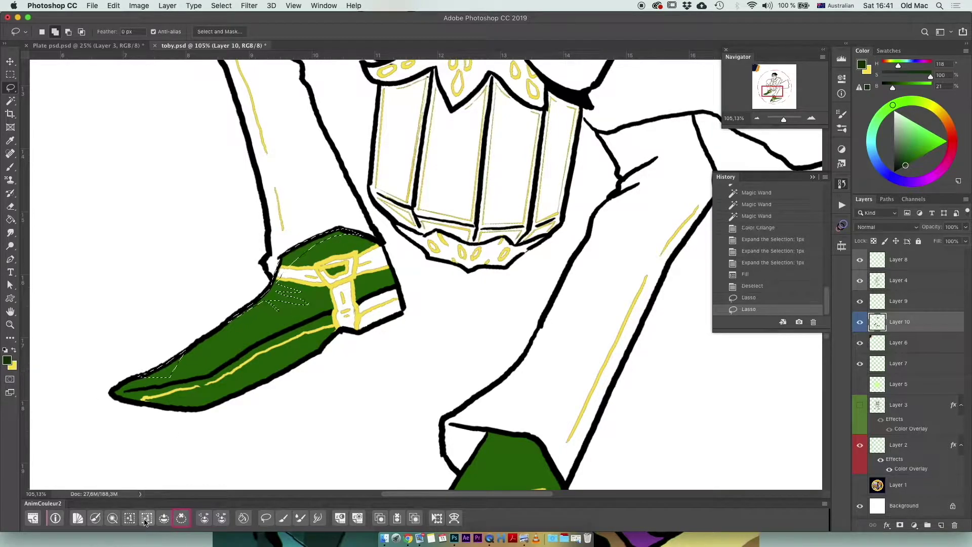
key(ctrl+d)
- Lasso a shoe shadow area and the buckle centre and fill them dark green
scroll(362, 194, down, 8)
drag(409, 199, 410, 200)
key(alt+BackSpace)
key(ctrl+d)
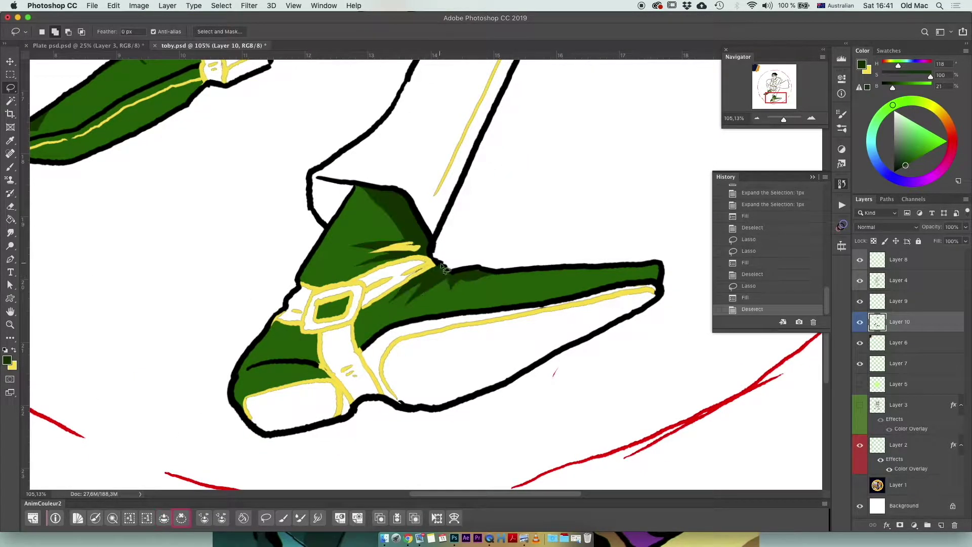
drag(328, 311, 330, 312)
key(alt+BackSpace)
key(ctrl+d)
- Fill further lassoed shadow patches near the strap dark green
drag(356, 338, 366, 340)
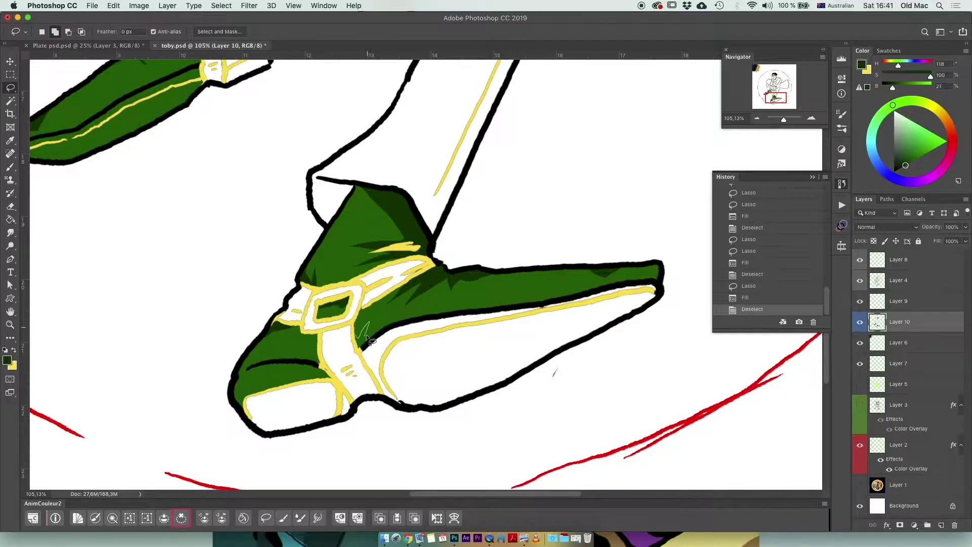
drag(287, 367, 288, 368)
key(alt+BackSpace)
key(ctrl+d)
scroll(287, 367, up, 5)
key(alt+BackSpace)
key(ctrl+d)
- Pick brown, lasso both shoe soles and fill them brown
drag(784, 119, 785, 120)
drag(113, 316, 345, 224)
drag(194, 336, 115, 316)
scroll(293, 274, down, 5)
drag(299, 370, 294, 274)
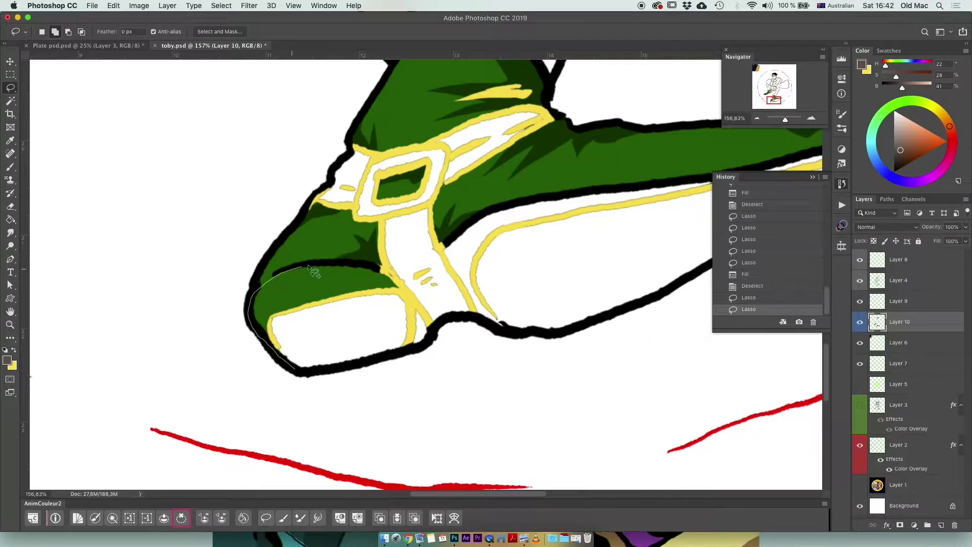
scroll(509, 336, right, 10)
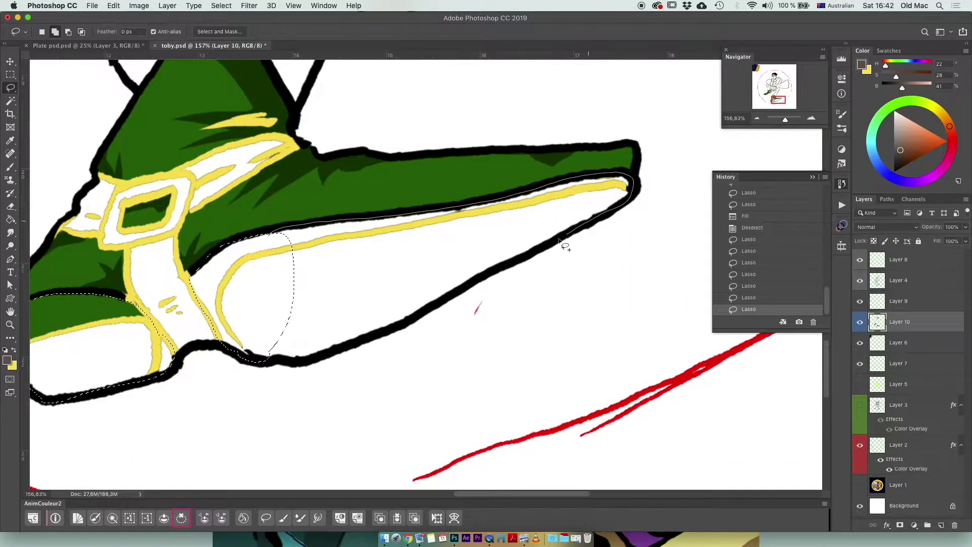
drag(566, 247, 273, 354)
scroll(274, 354, down, 5)
click(164, 518)
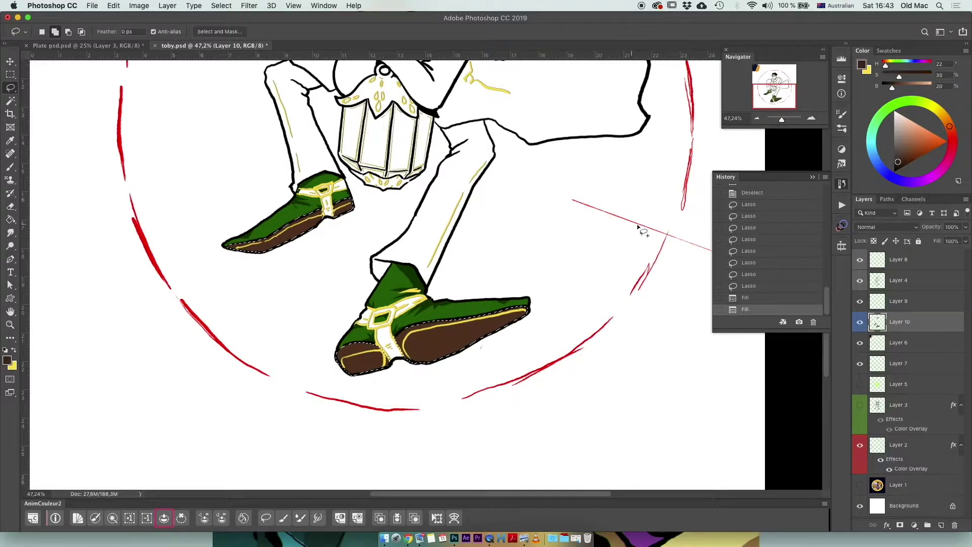
- Lasso zig-zag hatch shapes along the first sole and fill them dark brown
key(ctrl+d)
scroll(416, 385, up, 5)
drag(152, 314, 292, 245)
drag(543, 138, 550, 141)
scroll(549, 142, right, 10)
drag(188, 259, 314, 126)
drag(314, 193, 443, 97)
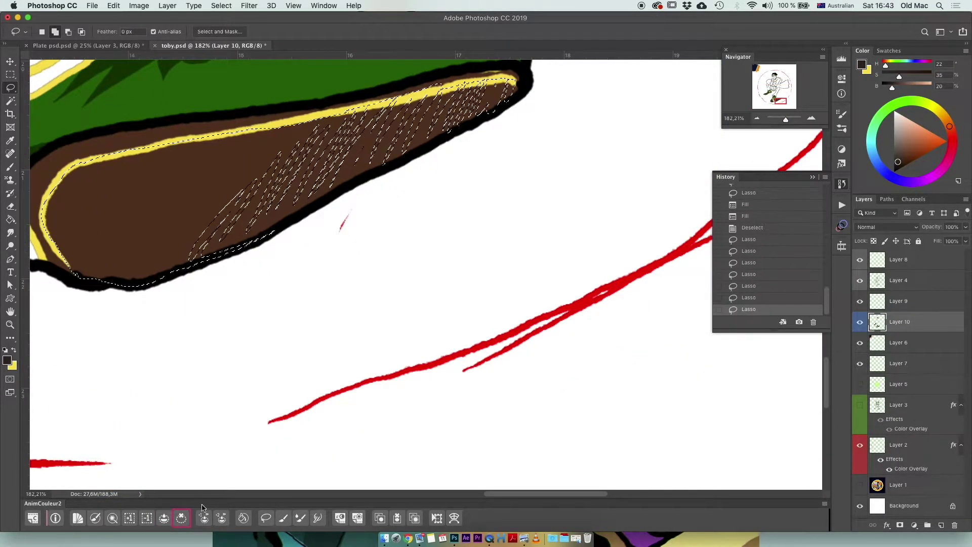
key(alt+BackSpace)
key(ctrl+d)
drag(252, 236, 319, 199)
drag(257, 243, 253, 241)
key(alt+BackSpace)
key(ctrl+d)
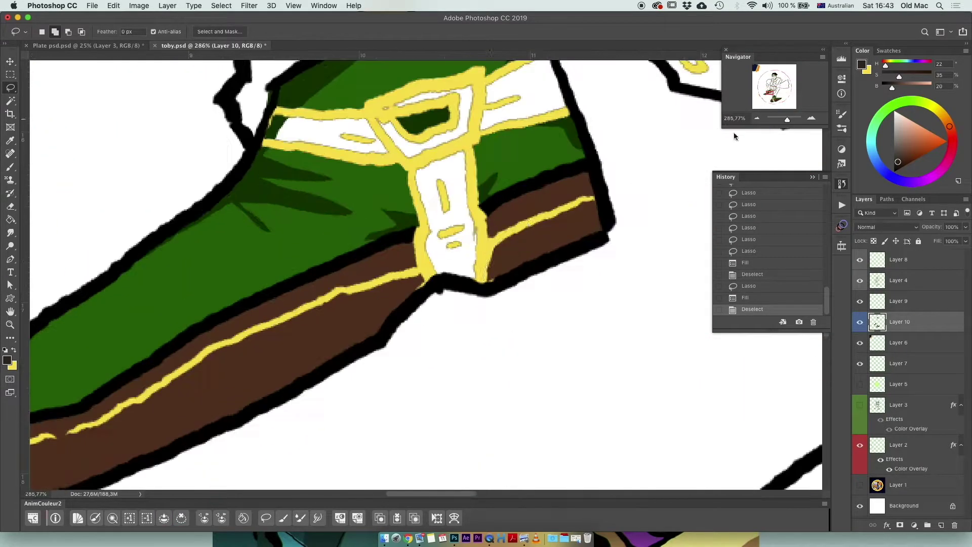
- Add dark brown zig-zag hatching along the other sole
drag(542, 274, 539, 278)
mouse_move(172, 461)
mouse_down()
mouse_move(258, 427)
mouse_move(436, 304)
mouse_up()
key(alt+BackSpace)
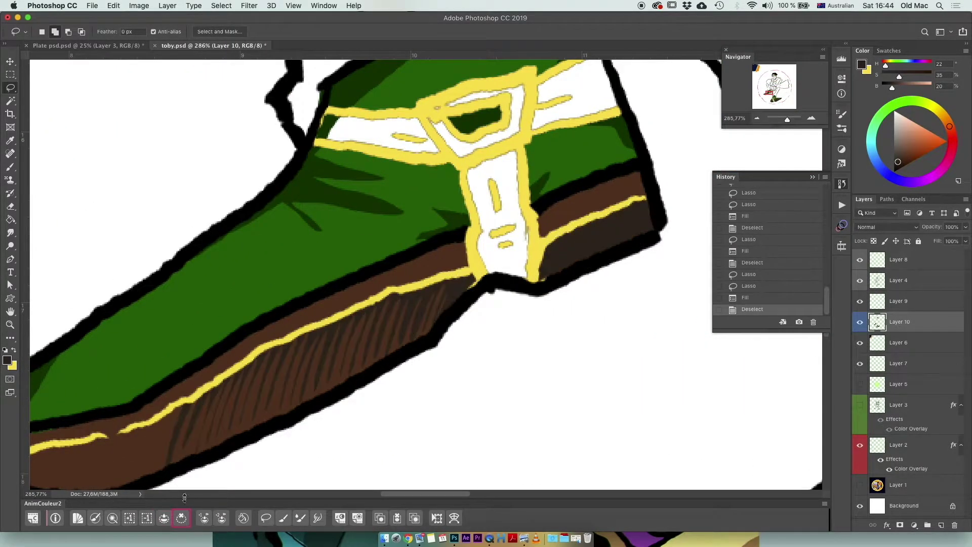
scroll(506, 253, left, 10)
scroll(507, 253, down, 5)
key(ctrl+d)
- Lasso the shoe buckle area and fill it
key(ctrl+0)
scroll(405, 406, up, 3)
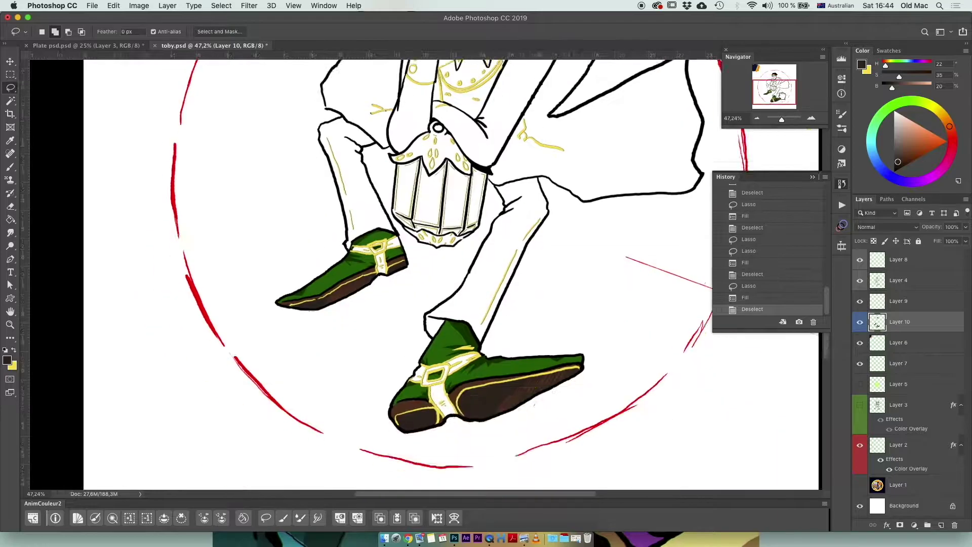
scroll(355, 379, up, 3)
drag(410, 378, 408, 380)
key(alt+BackSpace)
key(ctrl+d)
scroll(371, 328, up, 5)
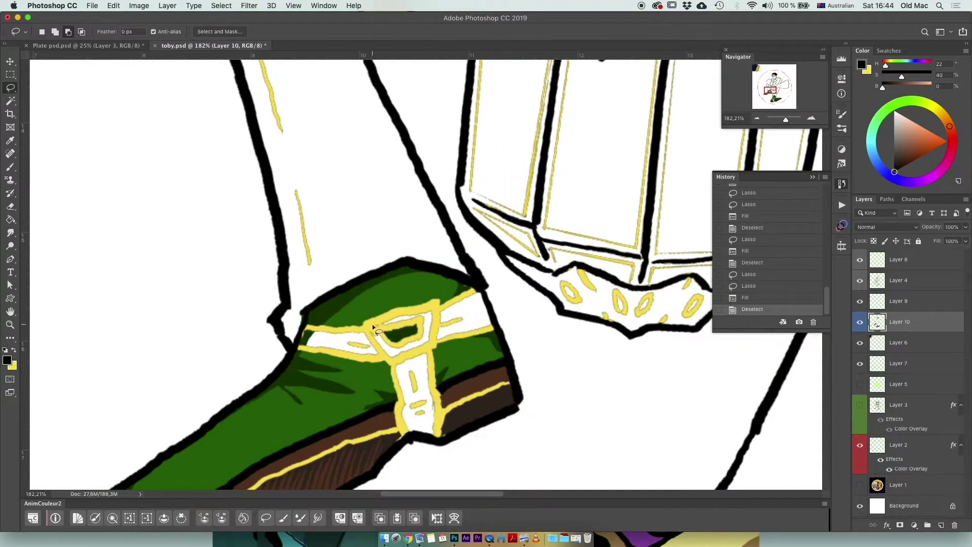
key(alt+BackSpace)
key(ctrl+d)
key(ctrl+0)
click(920, 137)
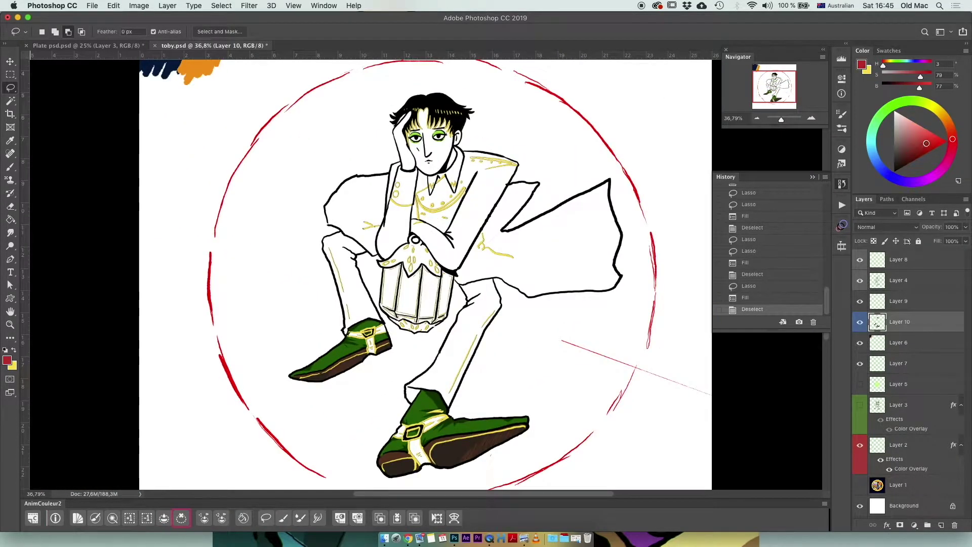
- Lasso the straps, buckle strap and bands on both shoes
drag(759, 119, 798, 124)
scroll(289, 421, up, 5)
drag(400, 192, 407, 271)
drag(435, 152, 486, 127)
drag(368, 164, 344, 169)
scroll(339, 166, right, 10)
scroll(339, 166, down, 2)
drag(345, 202, 398, 195)
drag(407, 122, 413, 166)
mouse_move(310, 125)
mouse_down()
mouse_move(330, 135)
mouse_move(311, 126)
mouse_up()
- Fill the outlined straps and bands red and deselect
key(ctrl+0)
key(alt+BackSpace)
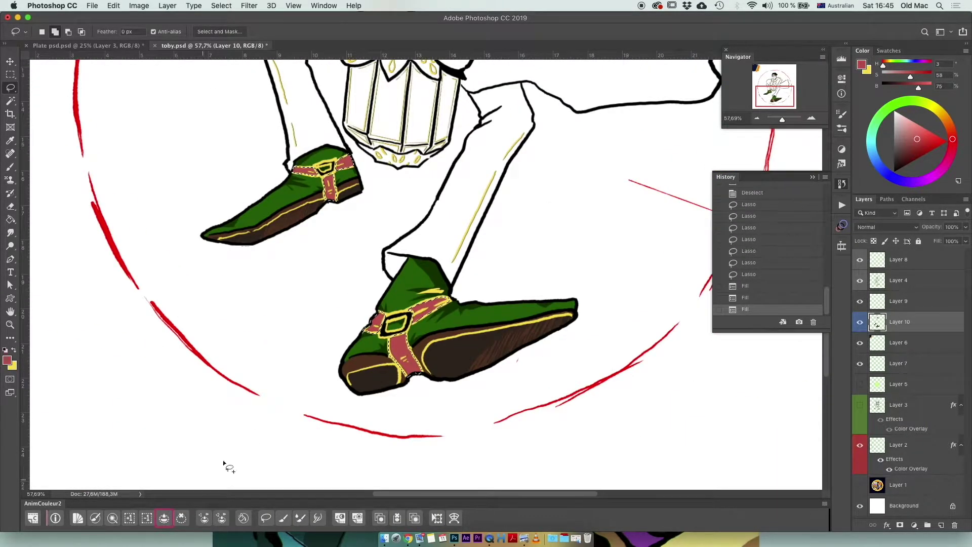
click(164, 518)
click(182, 517)
scroll(405, 386, up, 4)
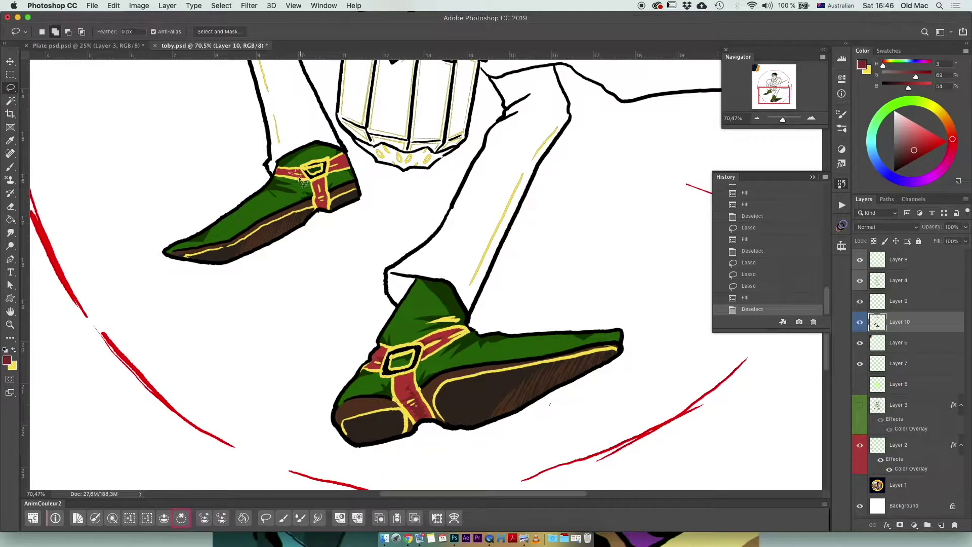
key(alt+BackSpace)
key(ctrl+d)
drag(784, 118, 782, 118)
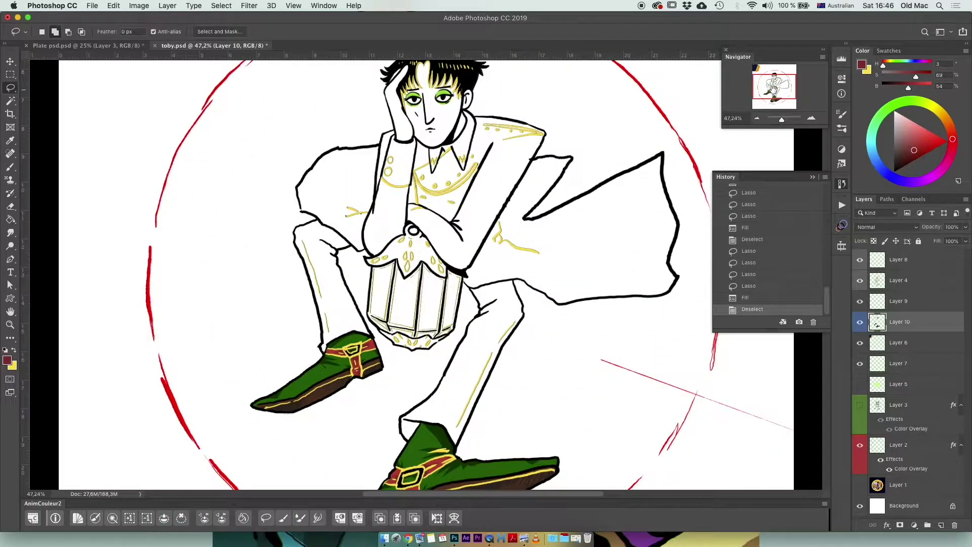
- Load the line-art selection and brush yellow highlight strokes on the trouser legs on Layer 8
click(899, 280)
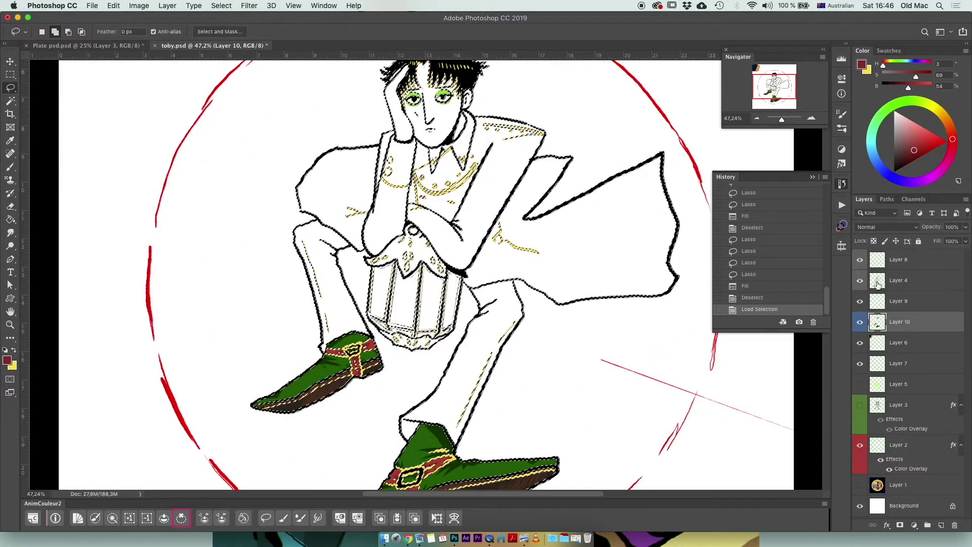
click(899, 259)
key(x)
key(b)
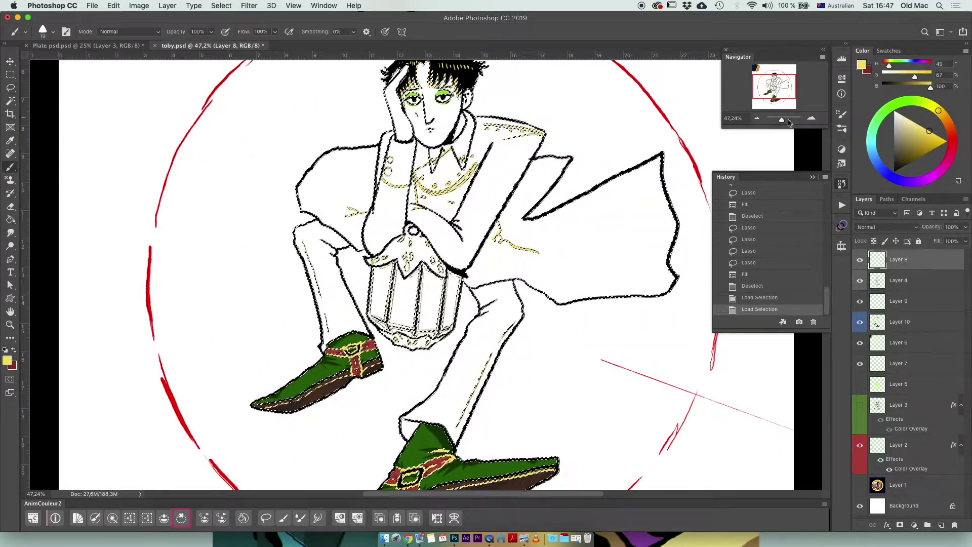
scroll(343, 275, up, 5)
click(319, 188)
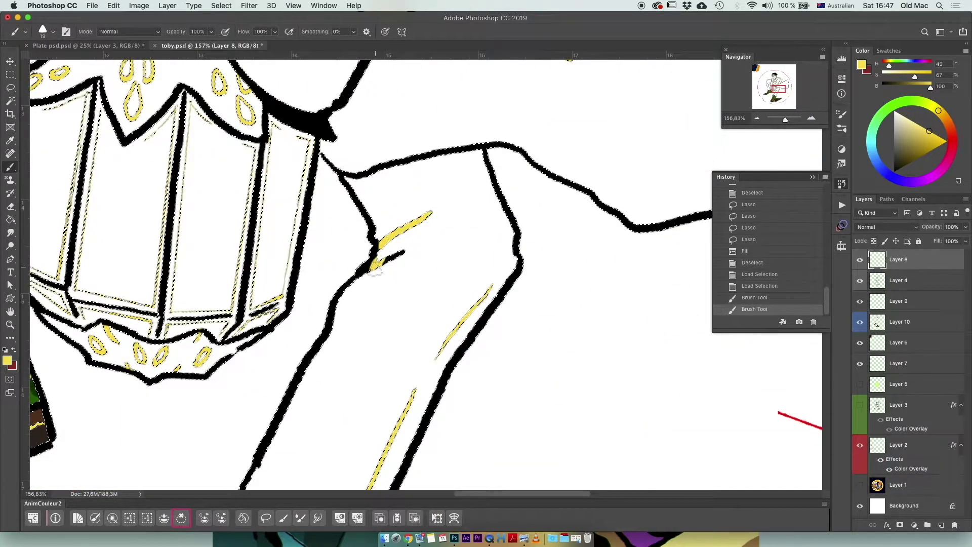
- Deselect and Magic Wand a colour region on the flat-colour layer
key(ctrl+d)
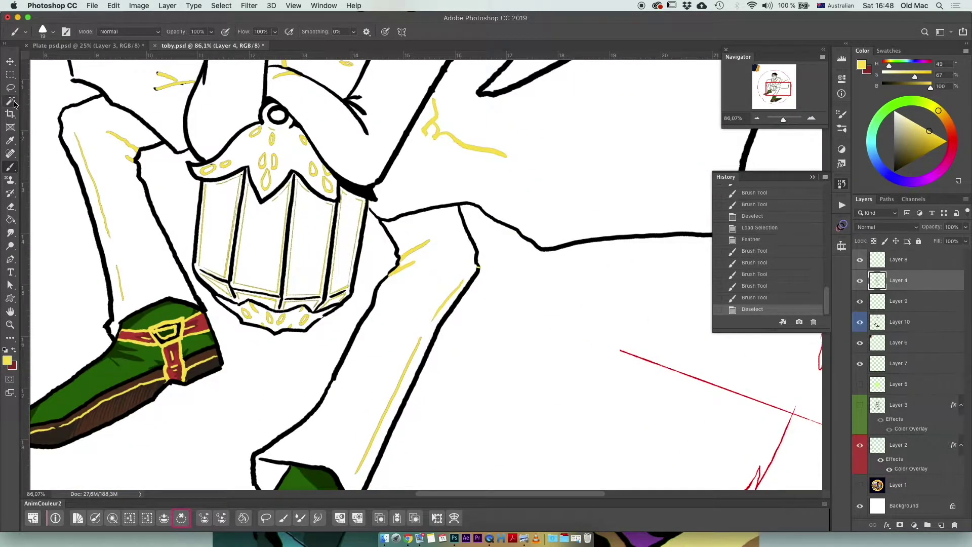
key(w)
click(899, 322)
click(763, 433)
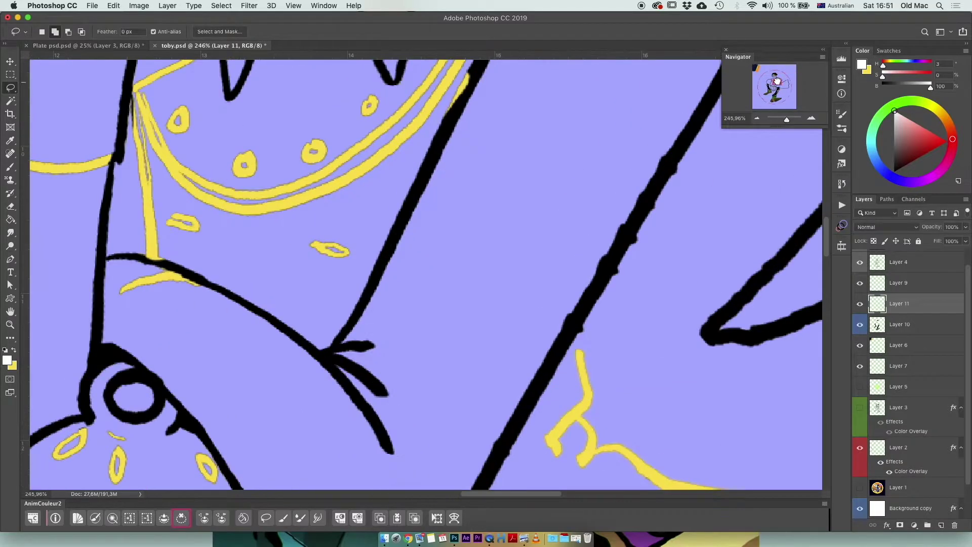
- Lasso the head, neck and hair outline and fill it white
drag(348, 146, 403, 198)
drag(758, 107, 776, 77)
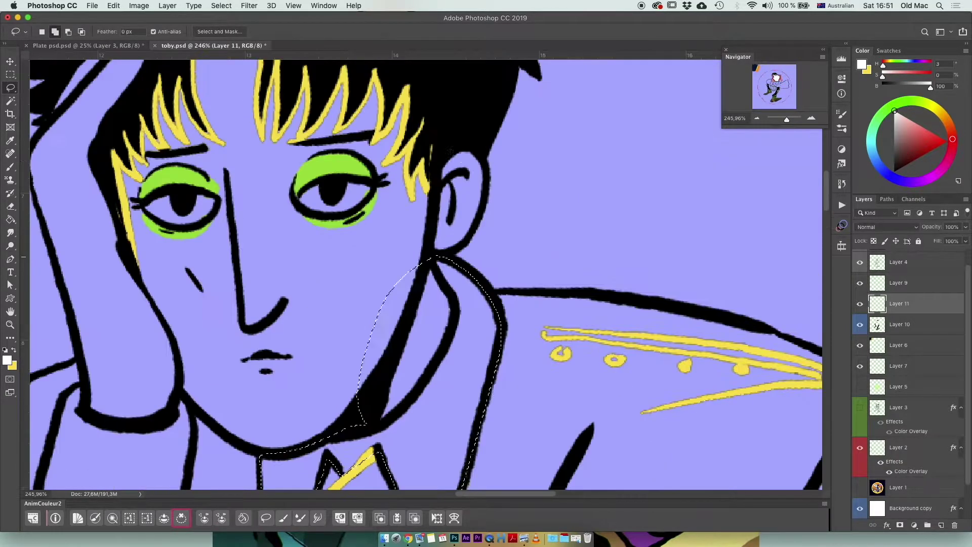
mouse_move(302, 247)
mouse_down()
mouse_move(327, 459)
mouse_move(304, 454)
mouse_up()
scroll(405, 304, down, 4)
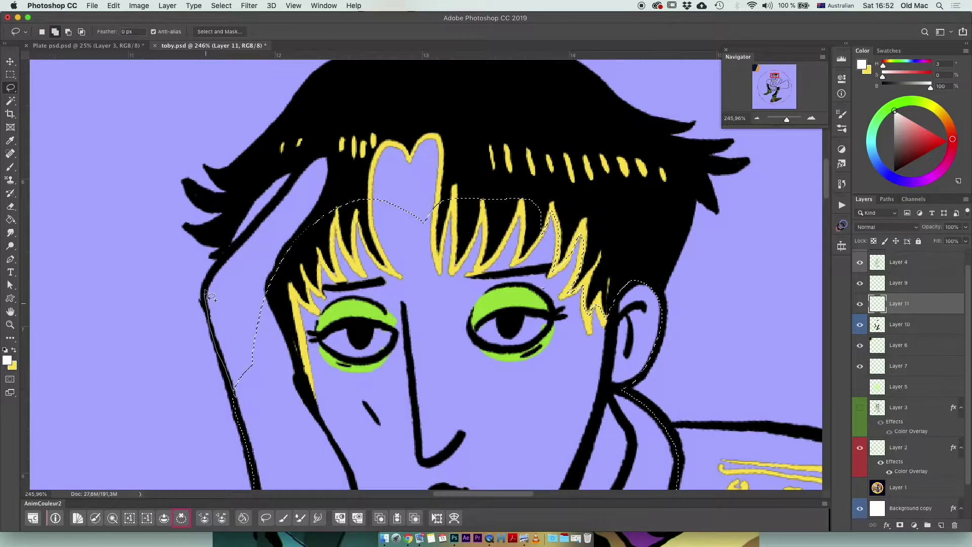
key(alt+BackSpace)
- Reorder Layers 11 and 7 so the skin fill sits under the line art
drag(890, 304, 890, 330)
drag(890, 366, 890, 325)
scroll(781, 84, down, 5)
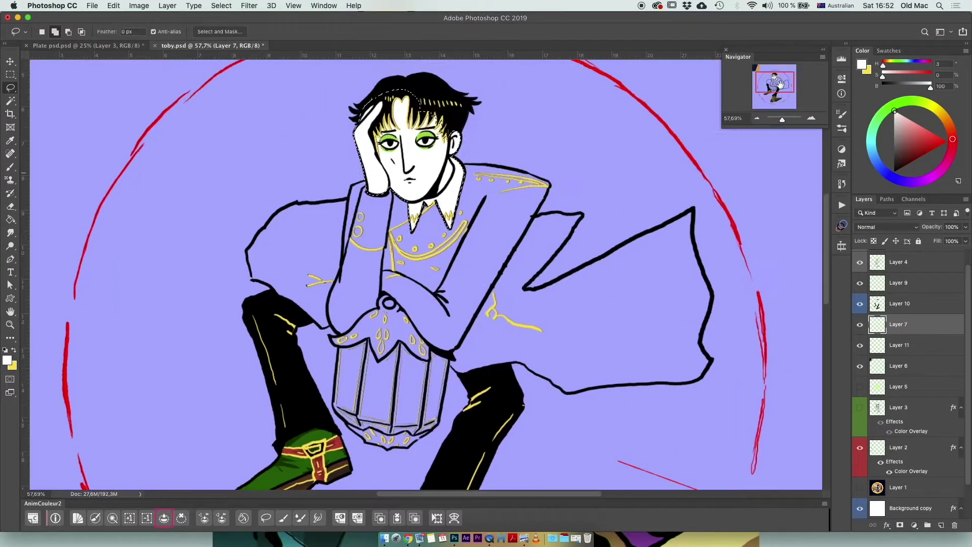
scroll(297, 253, down, 5)
scroll(298, 253, up, 4)
scroll(298, 254, up, 3)
key(ctrl+d)
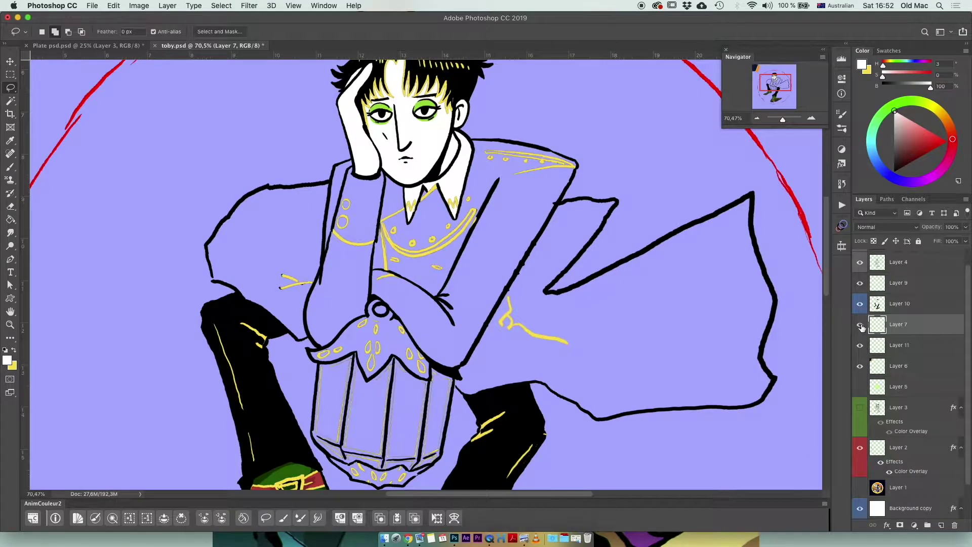
- Brush green cheek marks, add Layer 12 and start lassoing the jacket arm
key(b)
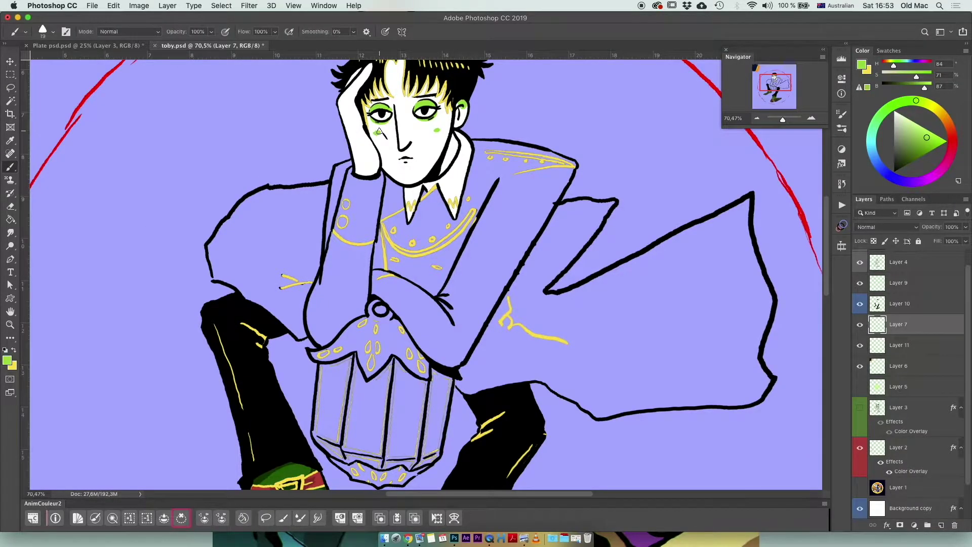
scroll(379, 132, up, 3)
scroll(515, 190, down, 4)
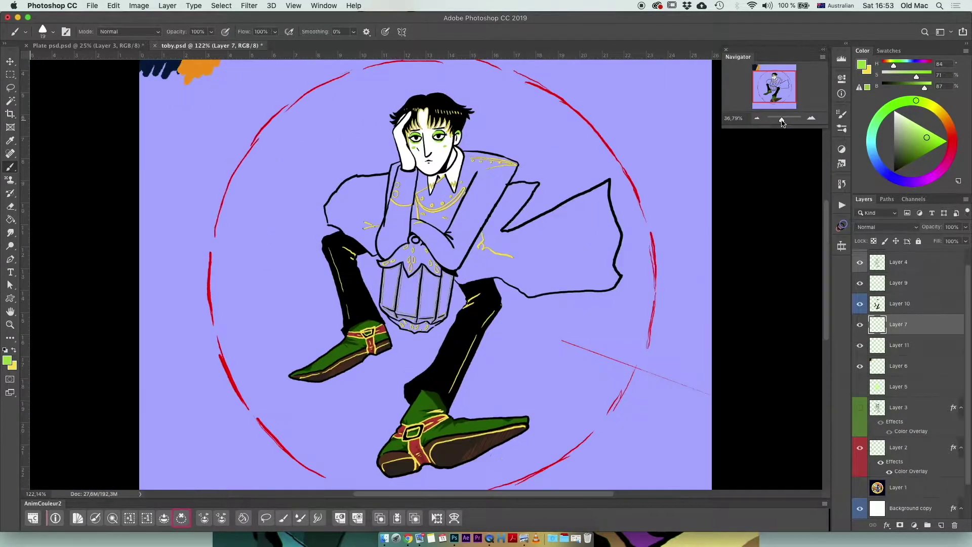
scroll(380, 150, up, 1)
key(ctrl+shift+alt+n)
key(l)
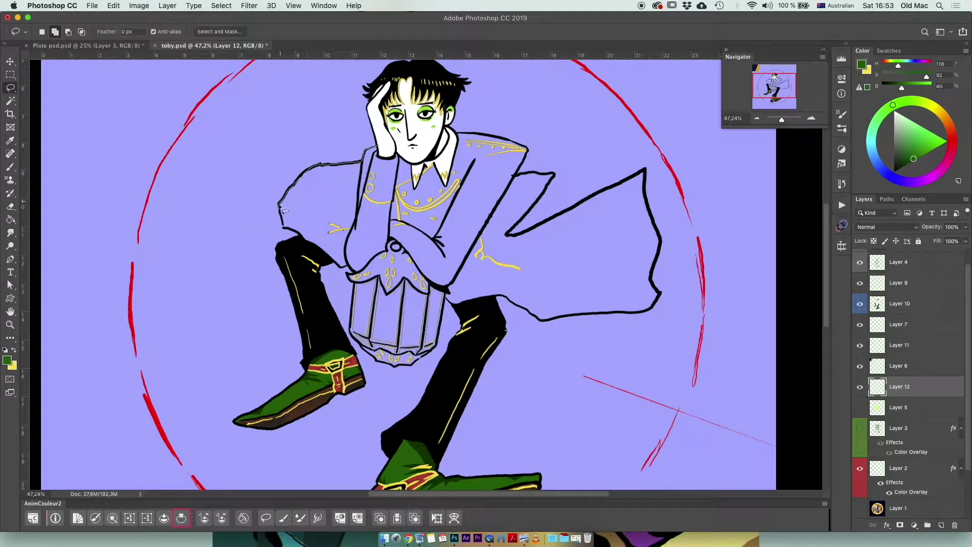
drag(419, 207, 398, 248)
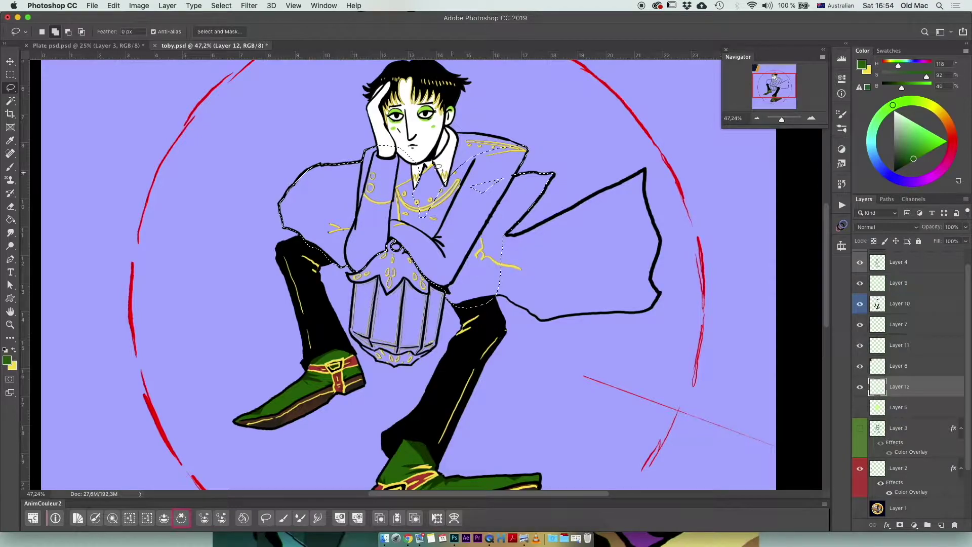
- Fill the shoulder and cape edge dark green, then outline a coat shadow area
drag(528, 151, 619, 184)
click(164, 517)
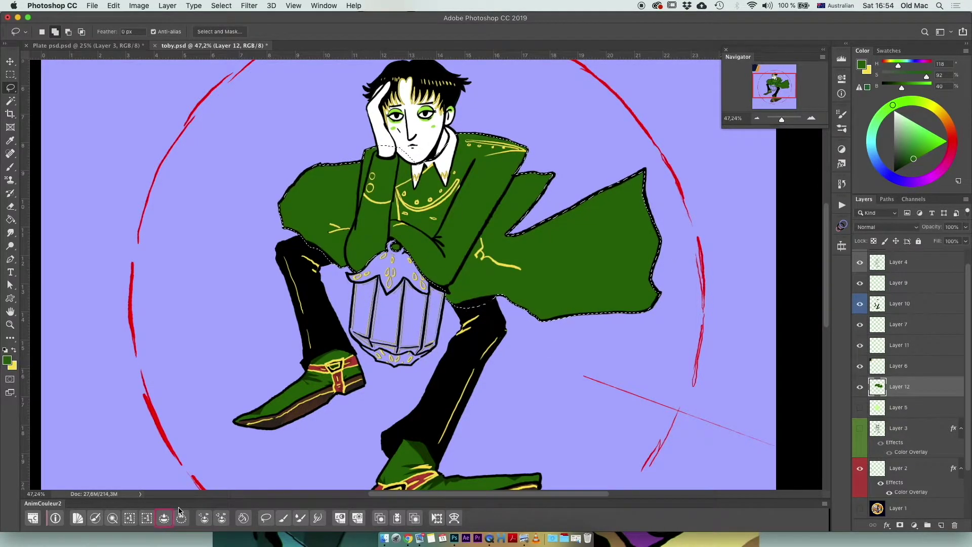
drag(355, 217, 318, 224)
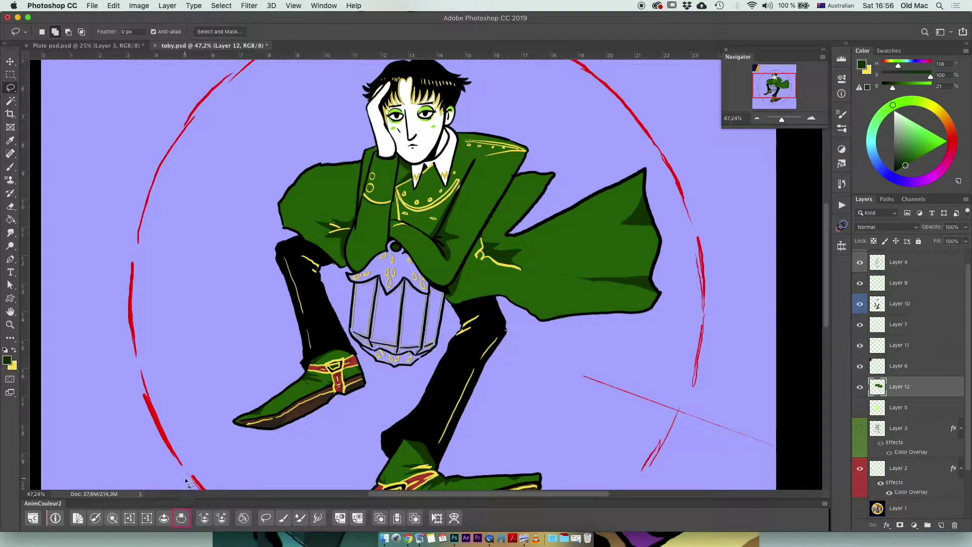
key(b)
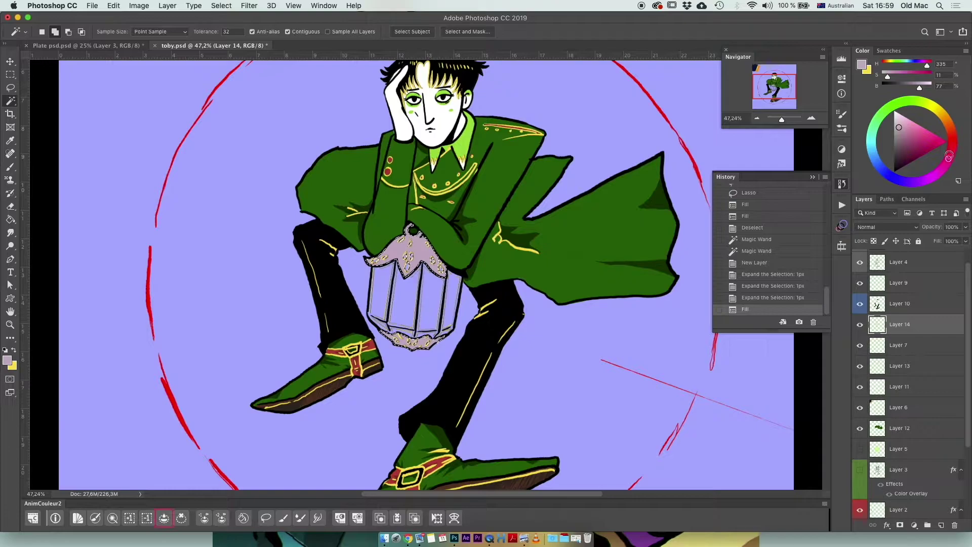
- Lasso shadow areas and the right petal of the top cap and fill them darker pink
drag(777, 120, 786, 120)
key(l)
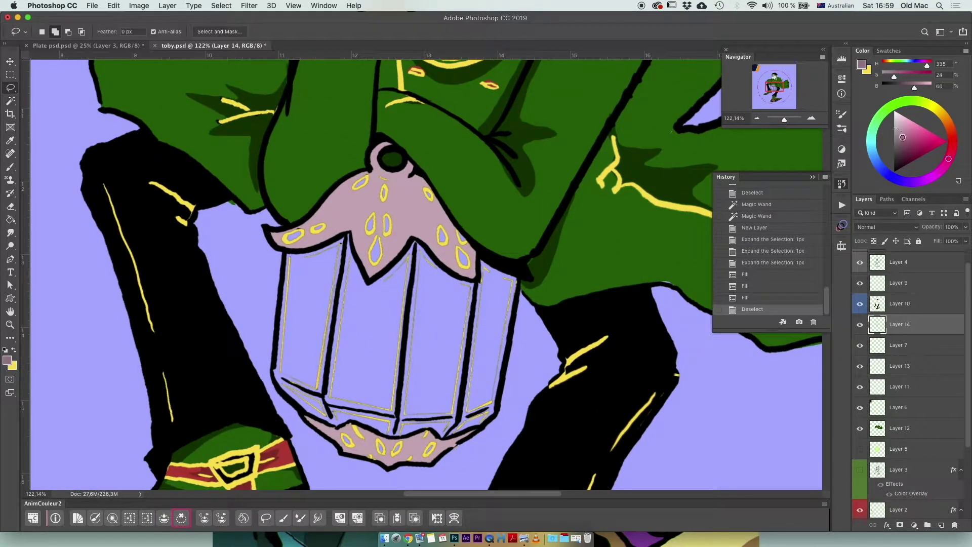
drag(277, 235, 284, 243)
key(alt+BackSpace)
key(super+d)
drag(406, 184, 370, 280)
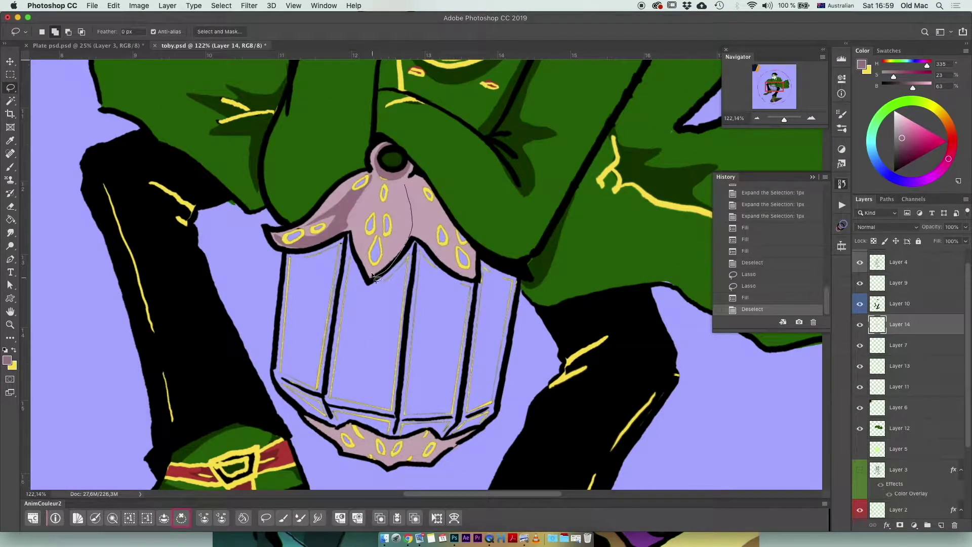
drag(368, 196, 370, 276)
key(alt+BackSpace)
key(super+d)
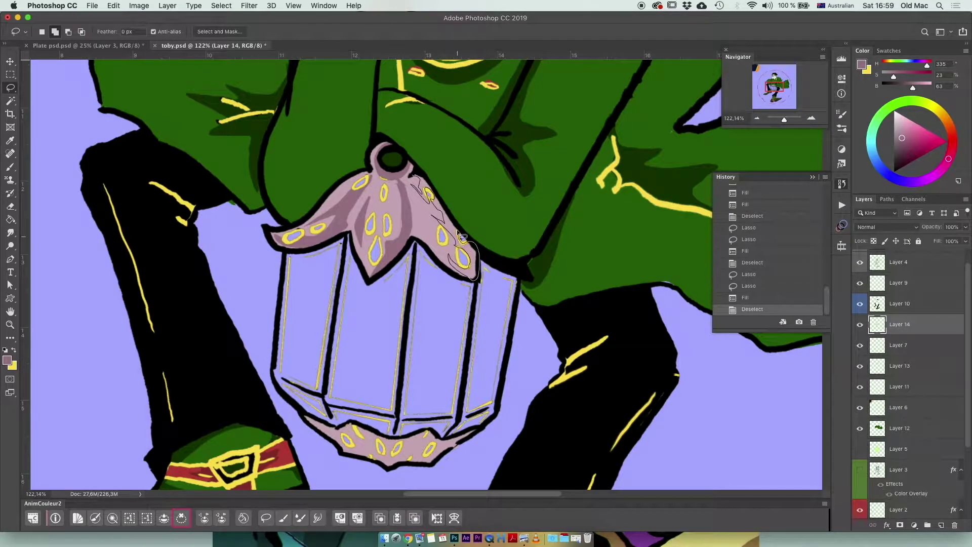
drag(458, 237, 419, 214)
key(alt+BackSpace)
key(super+d)
- Shade the bottom cap and remaining cap areas darker pink
scroll(375, 293, down, 5)
drag(344, 271, 375, 293)
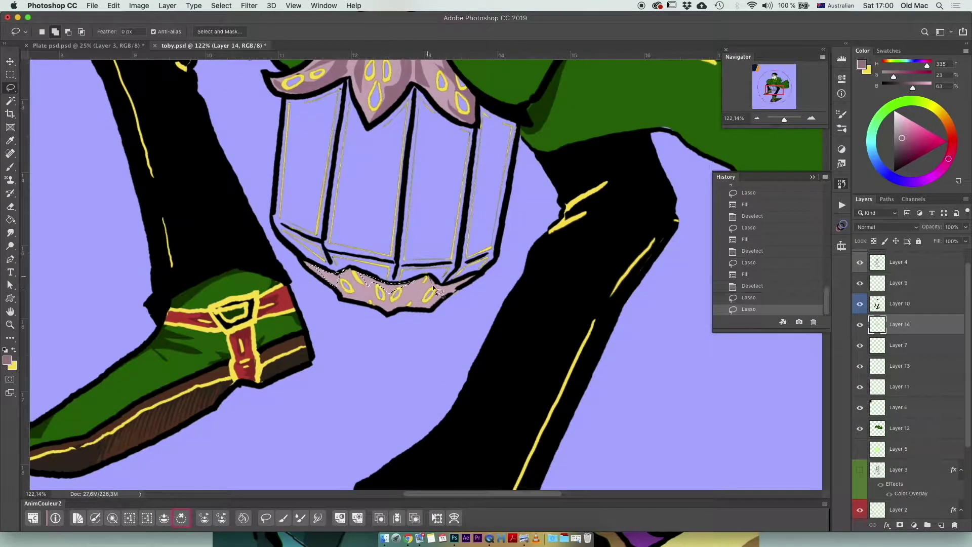
key(alt+BackSpace)
key(super+d)
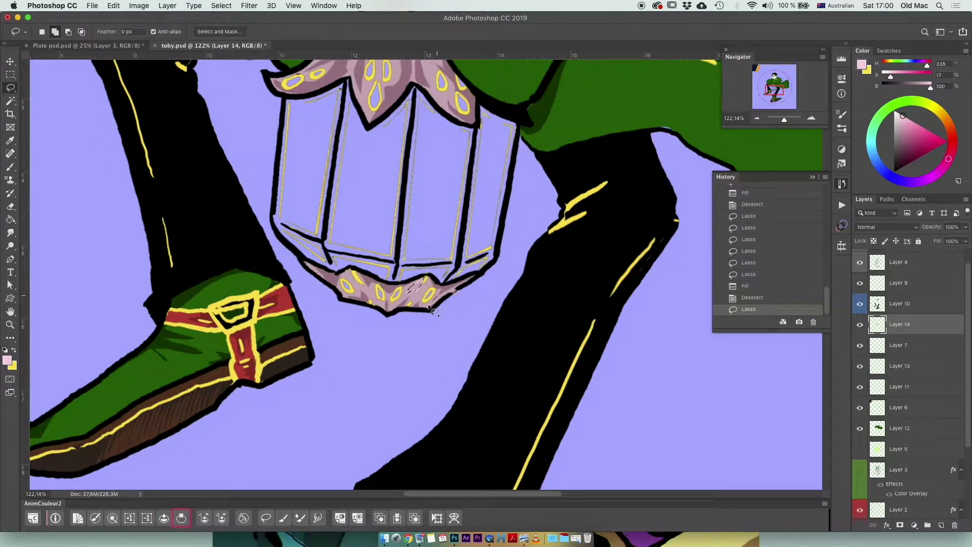
scroll(353, 236, up, 5)
drag(329, 200, 353, 235)
drag(409, 250, 413, 266)
key(alt+BackSpace)
key(super+d)
scroll(408, 250, down, 4)
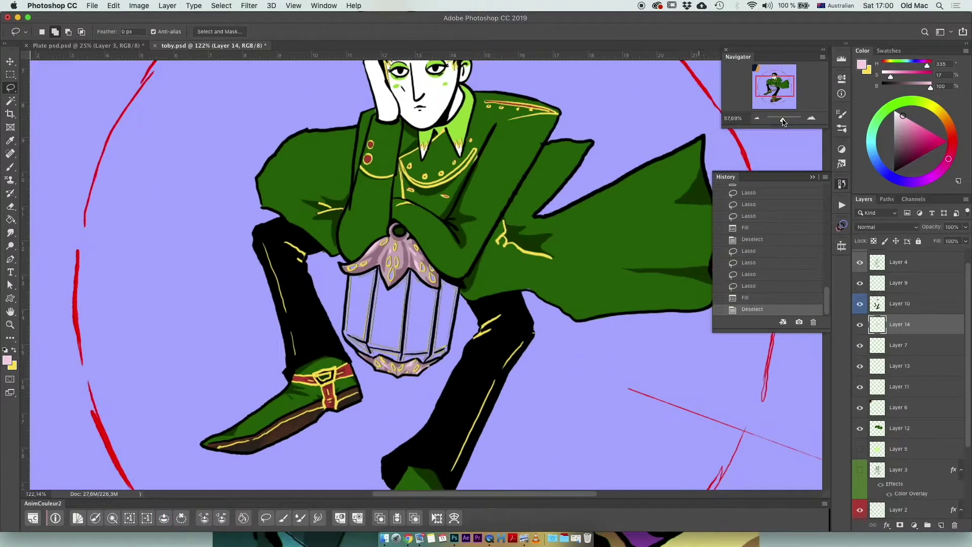
- On a new layer below the caps, lasso the lantern's glass panes and fill them white
key(super+shift+alt+n)
key(super+bracketleft)
drag(389, 285, 357, 274)
click(167, 521)
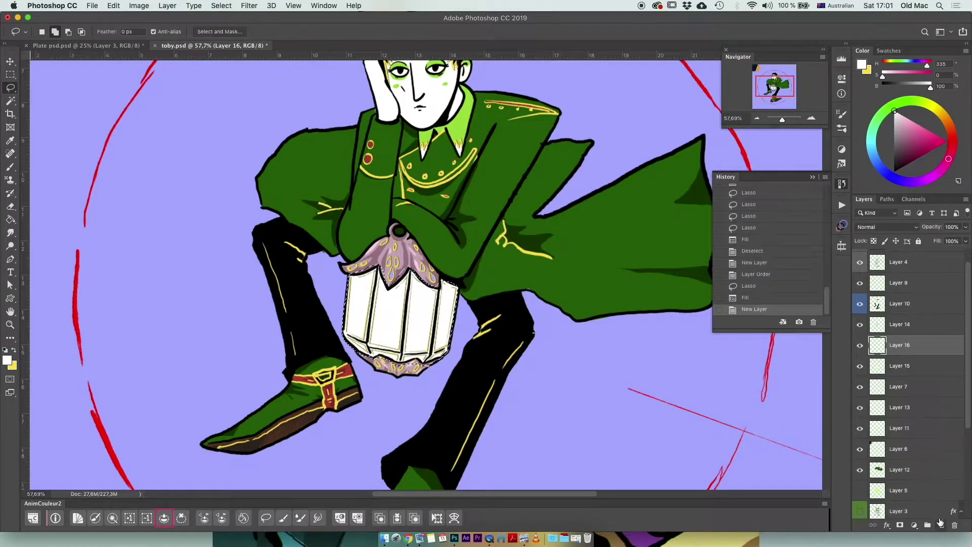
- Paint pale green diagonal stripes across the lantern's central glass pane
scroll(274, 242, up, 3)
scroll(273, 242, up, 2)
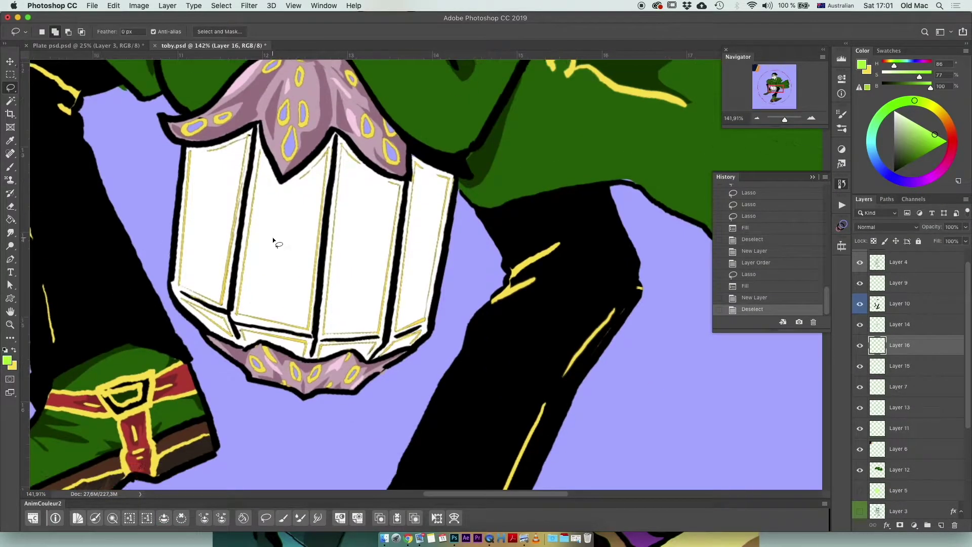
key(b)
drag(327, 155, 304, 223)
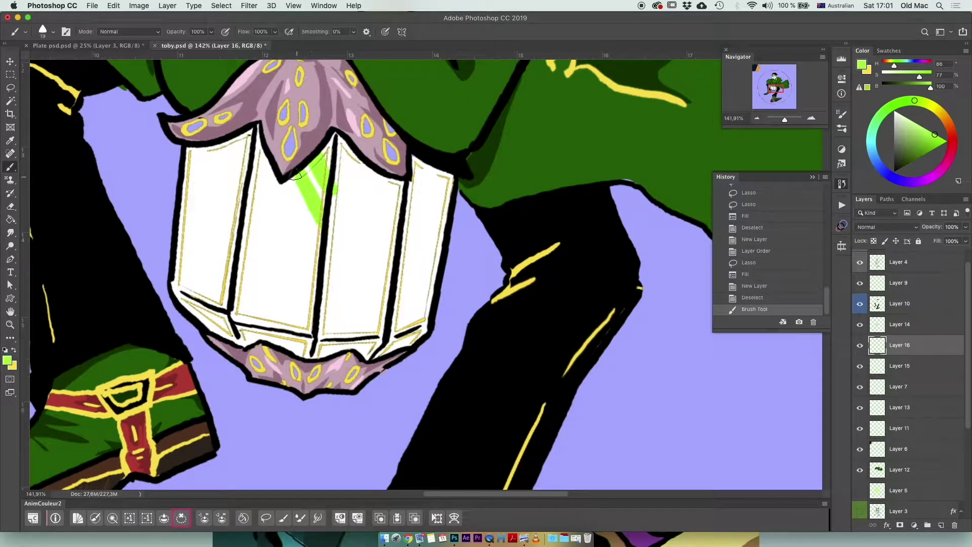
drag(255, 147, 304, 283)
mouse_move(254, 187)
mouse_down()
mouse_move(303, 296)
mouse_move(243, 238)
mouse_up()
key(ctrl+z)
mouse_move(254, 172)
mouse_down()
mouse_move(284, 322)
mouse_move(234, 287)
mouse_up()
alt+click(249, 319)
click(52, 32)
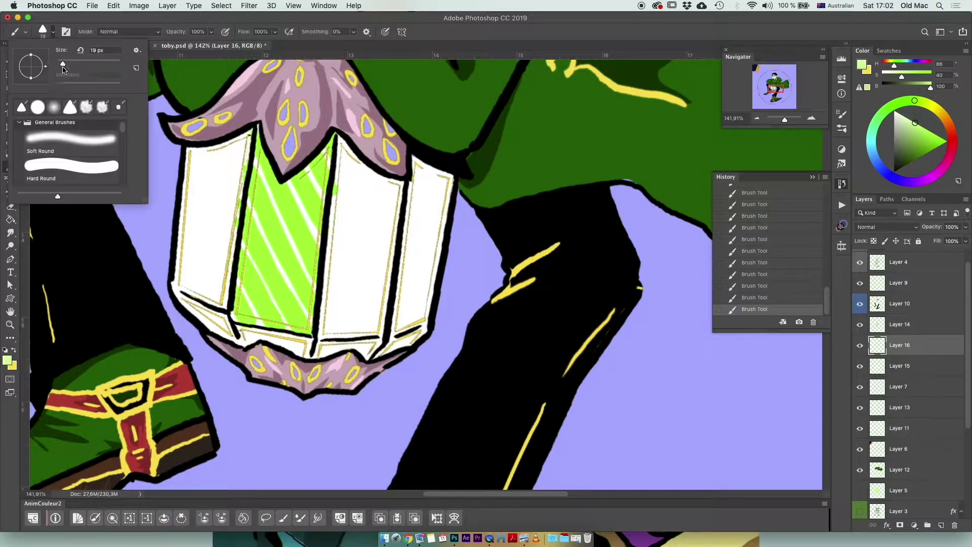
alt+click(249, 243)
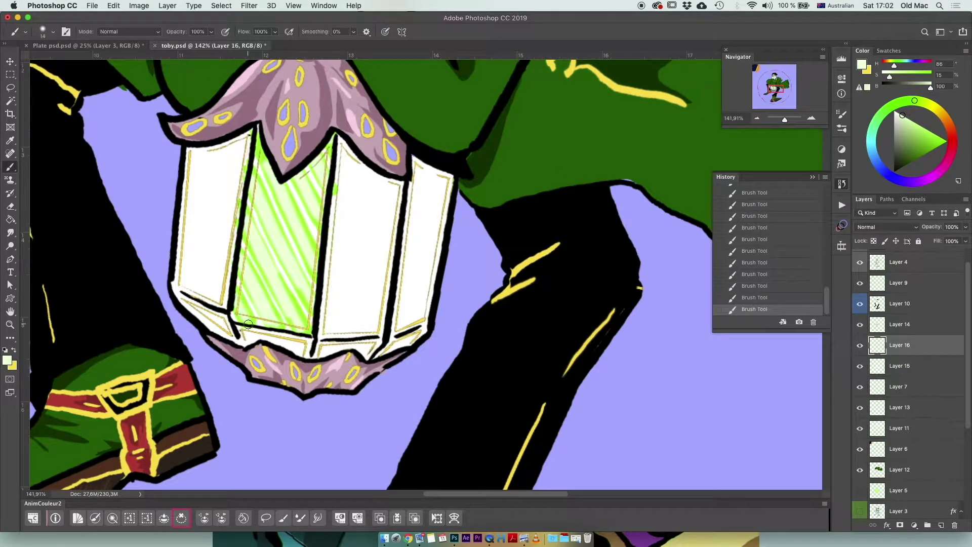
click(755, 228)
click(775, 252)
- Duplicate the stripes, flip the copy horizontally and set it to Screen to form a crosshatch
key(super+j)
key(v)
click(114, 6)
click(285, 355)
click(886, 226)
click(882, 276)
key(super+t)
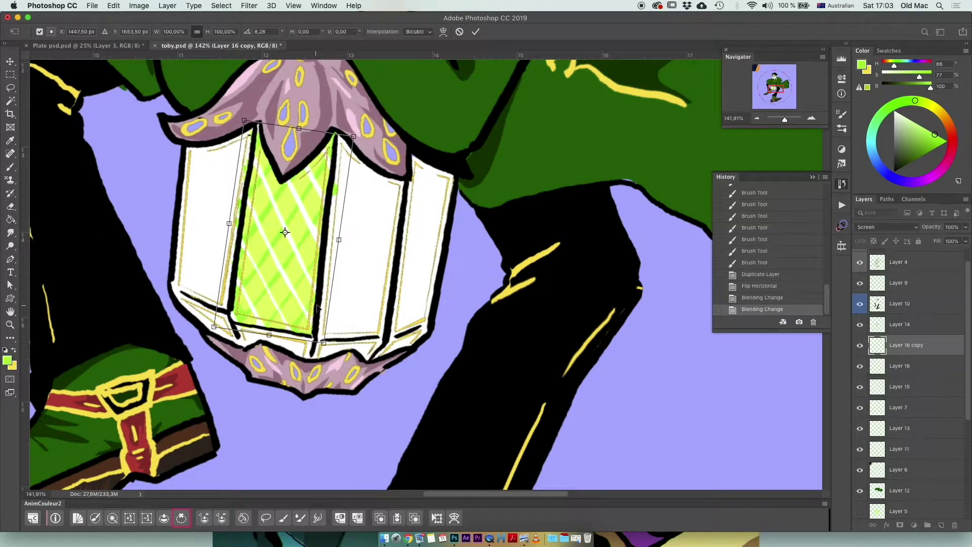
key(Return)
- Add a new layer, duplicate the stripes and move Layer 16 copy above Layer 16 copy 2
key(b)
key(super+shift+alt+n)
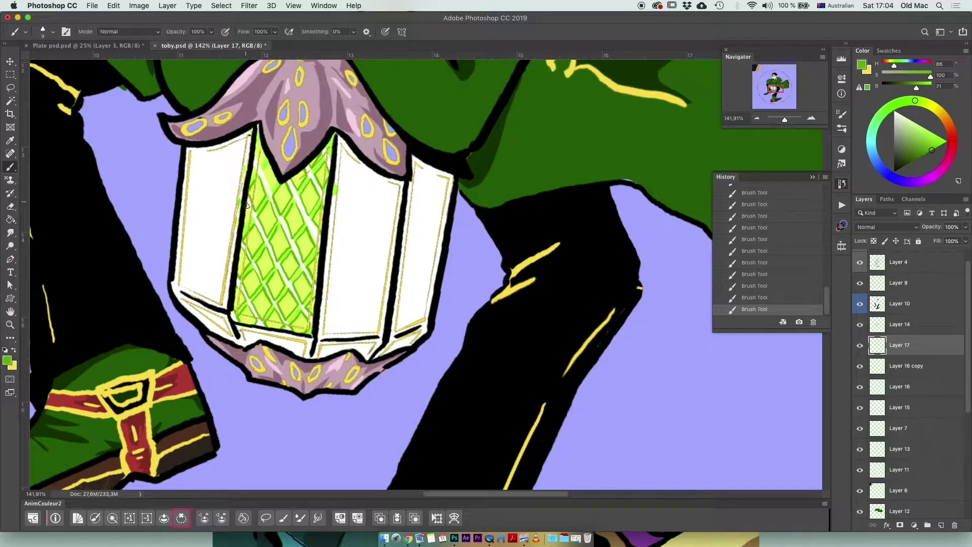
click(879, 364)
key(F2)
click(860, 365)
drag(906, 386, 907, 361)
- Apply Radial Blur to the stripes, change their blend mode and raise their Hue/Saturation lightness
click(249, 6)
click(410, 195)
click(750, 239)
click(886, 226)
click(868, 278)
click(139, 6)
click(304, 80)
drag(745, 230, 756, 231)
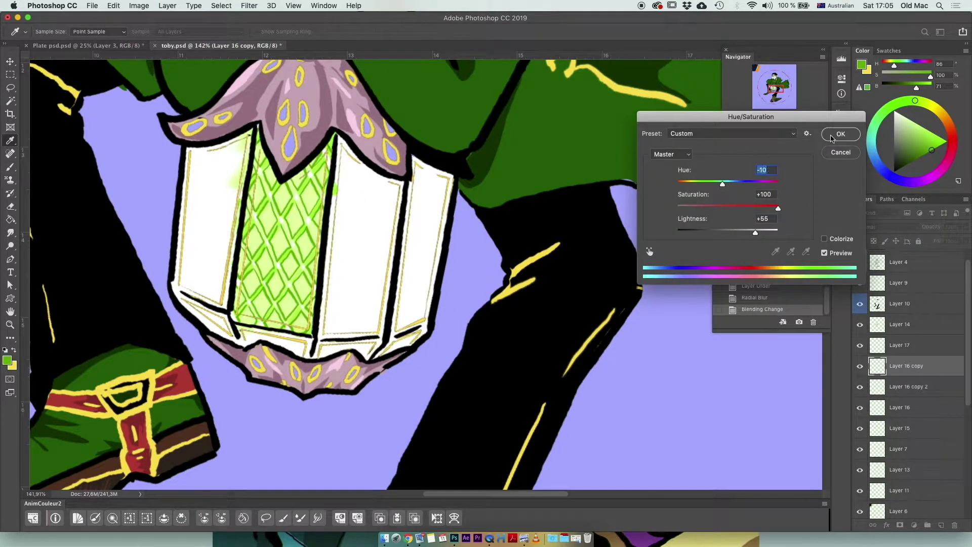
click(841, 134)
- Radial-blur again, set Multiply, delete the unwanted stripe layer and set Layer 17 to Subtract
click(249, 5)
click(411, 196)
click(750, 236)
click(886, 227)
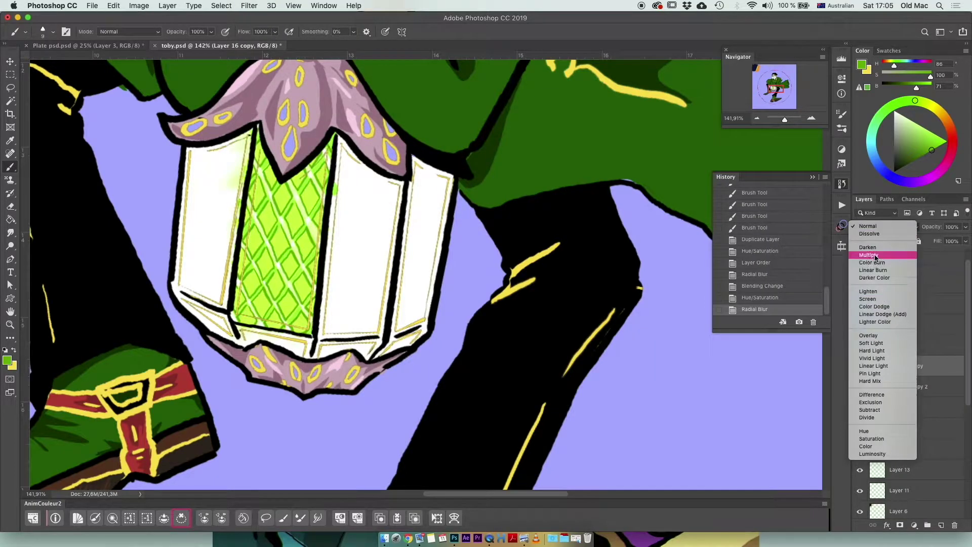
click(875, 256)
key(BackSpace)
click(887, 226)
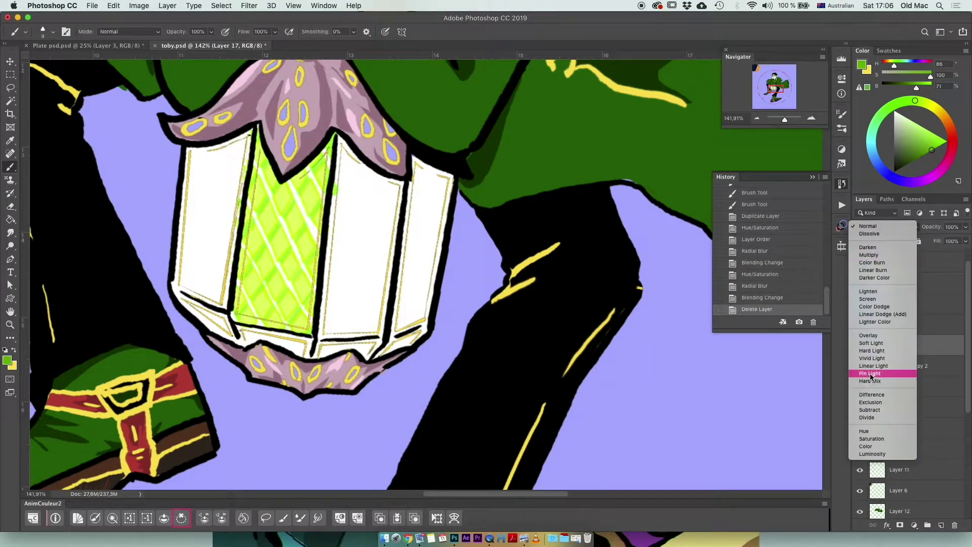
click(870, 410)
- Fit the image in view and hide Layer 15 to check the glass lattice
key(super+0)
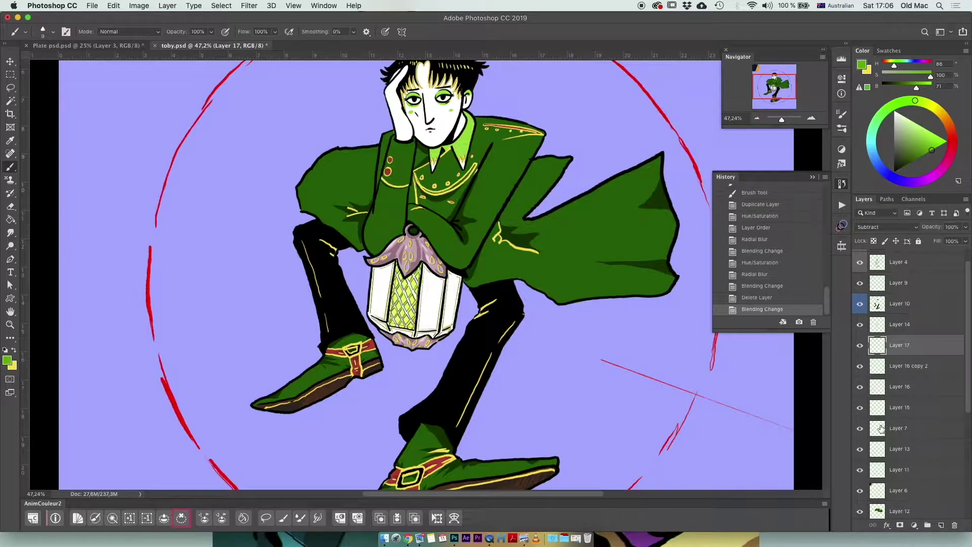
shift+click(881, 428)
click(860, 407)
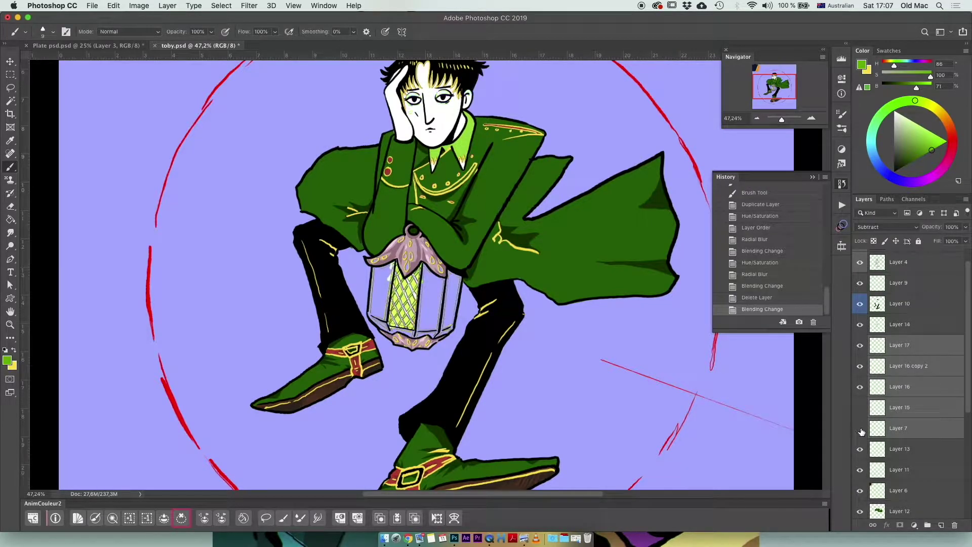
- Merge the stripe layers into one lattice and move a duplicate lower on the lantern
key(super+e)
drag(781, 119, 784, 119)
key(super+j)
key(v)
drag(367, 330, 367, 405)
key(super+bracketleft)
click(114, 6)
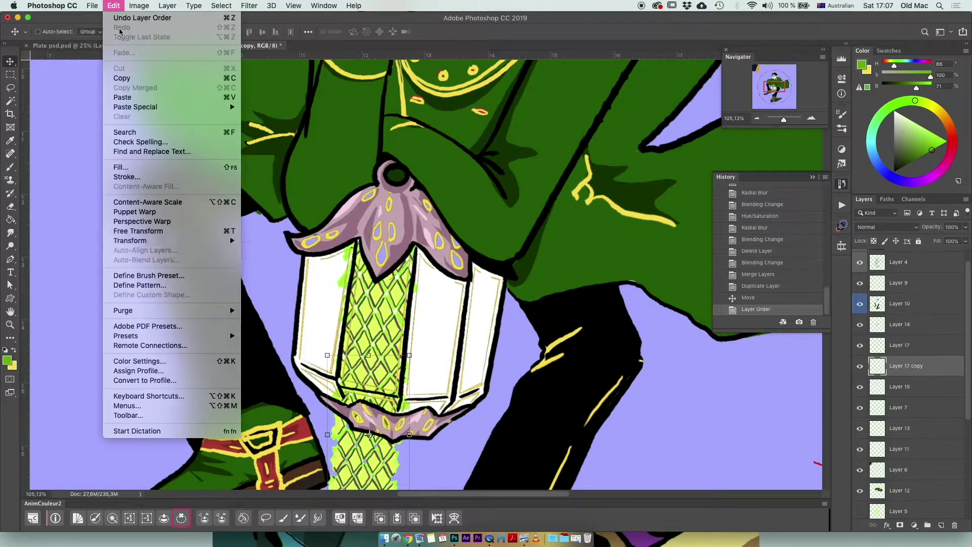
click(138, 231)
- Place another lattice copy on the lantern, rotated about 9.5°, below the original
key(Return)
drag(400, 425, 441, 349)
key(super+t)
mouse_move(505, 411)
mouse_down()
mouse_move(487, 421)
mouse_move(527, 420)
mouse_up()
key(Return)
key(super+bracketleft)
- Add a lattice copy shifted right and skewed about -10°
key(super+j)
drag(113, 6, 324, 253)
drag(541, 291, 541, 277)
key(Return)
key(super+bracketleft)
double_click(942, 324)
key(Escape)
key(super+j)
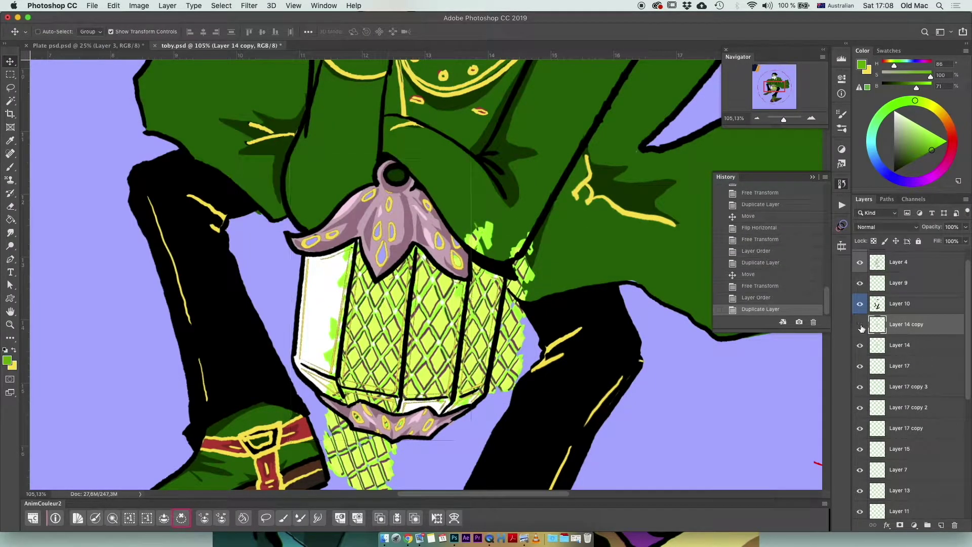
key(super+z)
- Duplicate Layer 17 copy 4 and rotate a copy about −26° around the lantern
click(906, 345)
key(super+j)
key(super+t)
key(Return)
key(super+bracketleft)
key(super+j)
key(super+t)
drag(309, 426, 325, 442)
key(Return)
- Add a lattice copy rotated 32°, placed lower and sent down the stack
key(super+j)
key(super+t)
drag(397, 422, 423, 429)
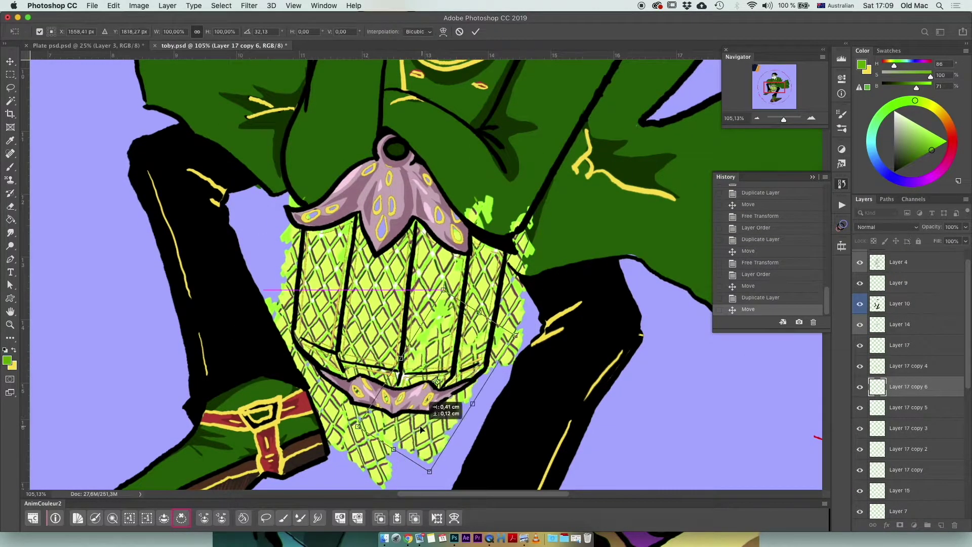
key(Return)
key(super+bracketleft)
key(super+0)
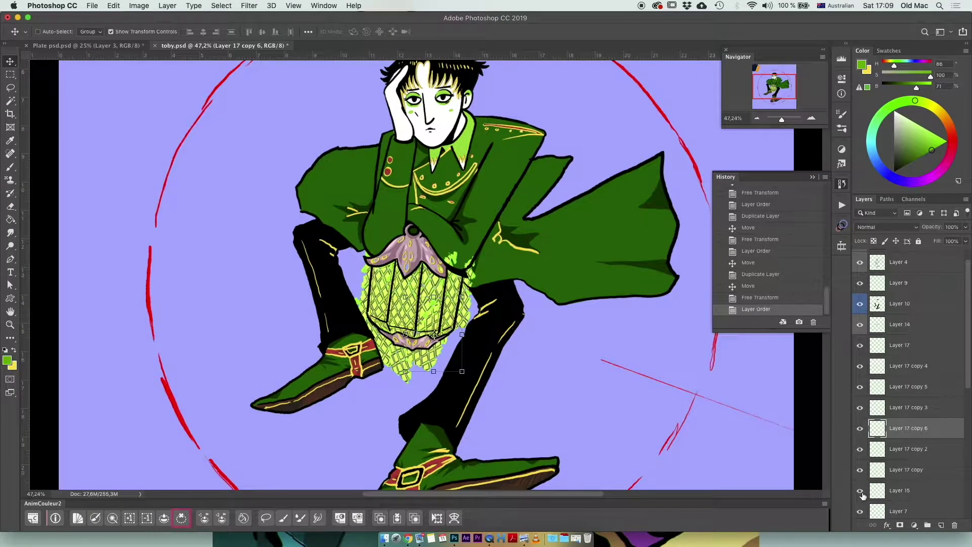
- Merge the lattice copies into one layer and shift the cap hue in Hue/Saturation
shift+click(902, 469)
key(super+e)
key(super+u)
mouse_move(728, 182)
mouse_down()
mouse_move(696, 209)
mouse_move(726, 233)
mouse_move(766, 185)
mouse_up()
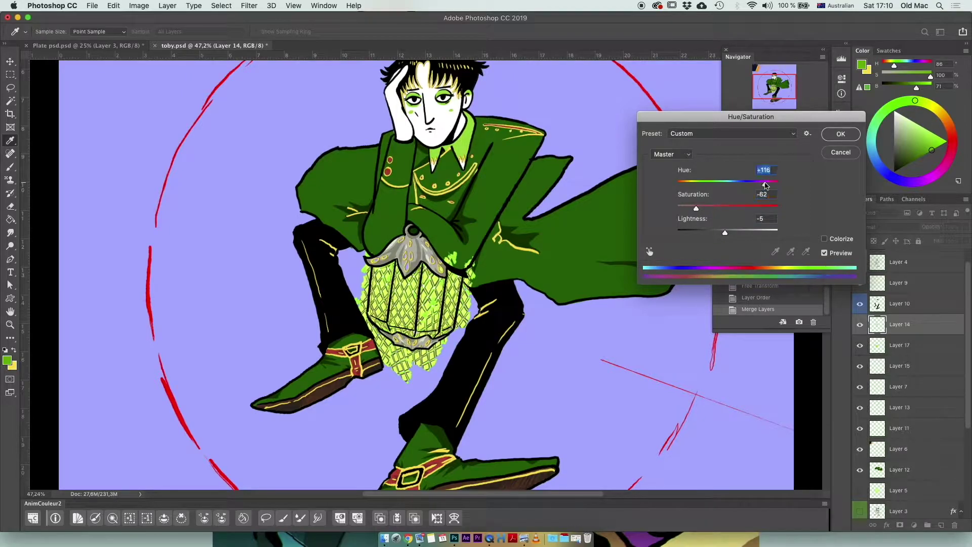
- Darken the lantern caps, then try and cancel a Channel Mixer on Layer 17
drag(725, 233, 717, 232)
key(Return)
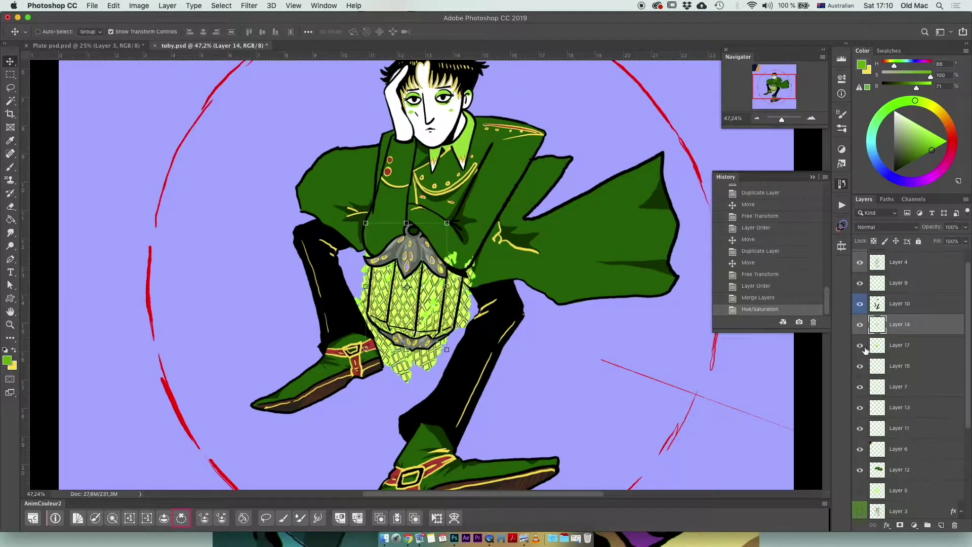
key(alt+bracketleft)
key(super+u)
click(316, 126)
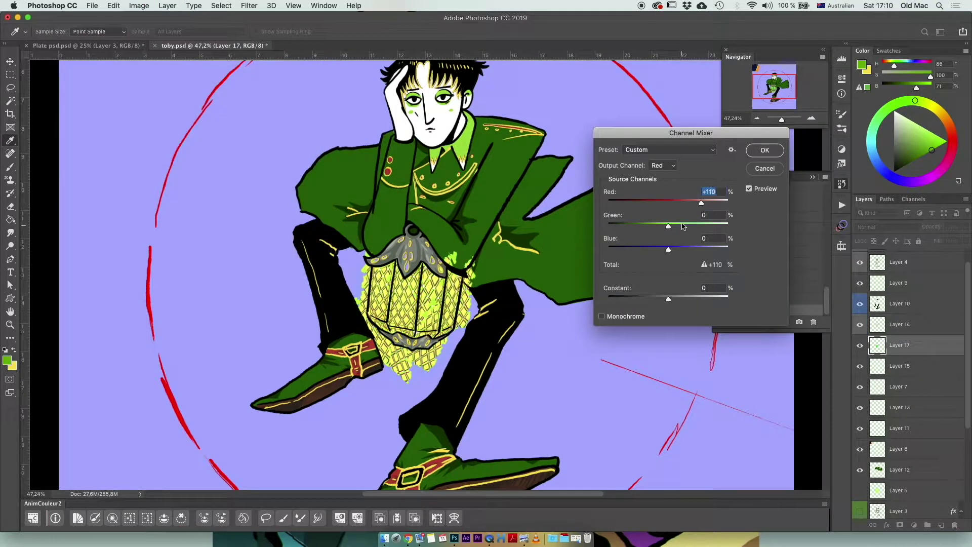
drag(685, 224, 649, 223)
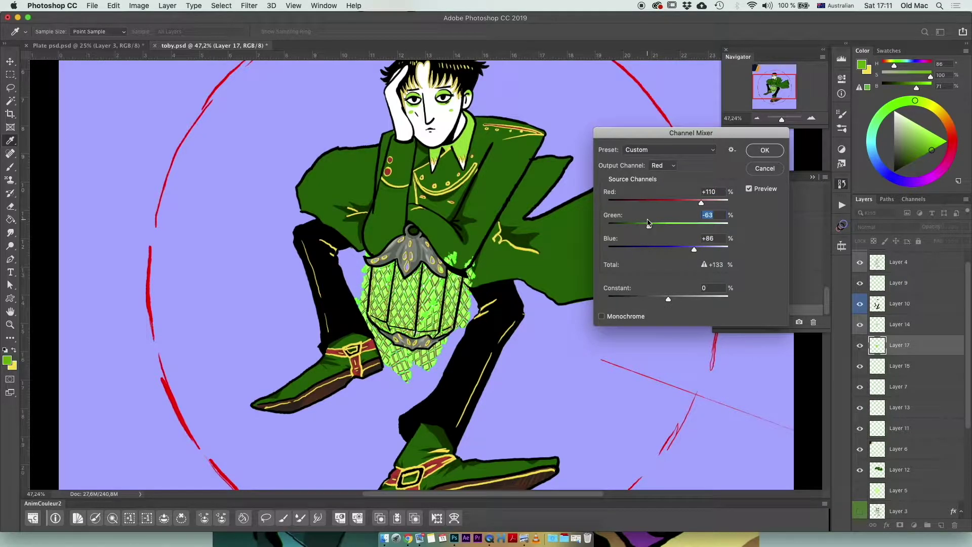
click(766, 169)
- Turn the lantern lattice yellow with Channel Mixer, Blue set to -69
click(167, 6)
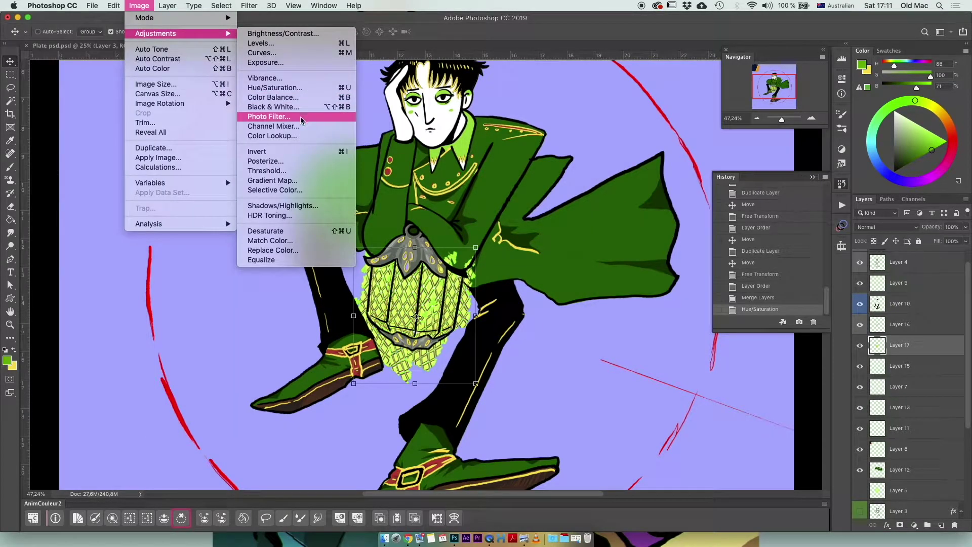
click(284, 125)
drag(668, 246, 648, 250)
click(765, 150)
- Lasso and delete the yellow spill left, right and below the lantern, then add Layer 18
key(l)
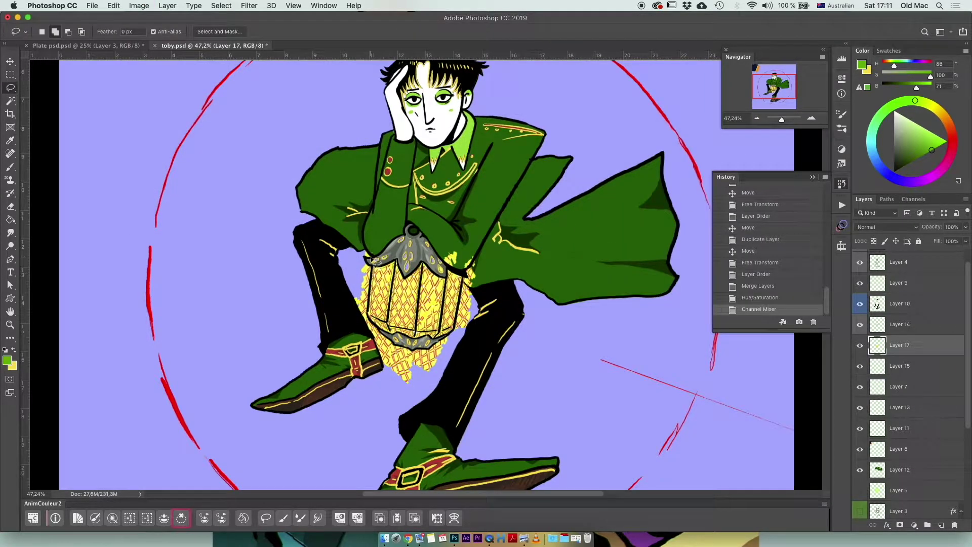
drag(377, 277, 387, 224)
key(Delete)
click(202, 519)
drag(459, 218, 453, 348)
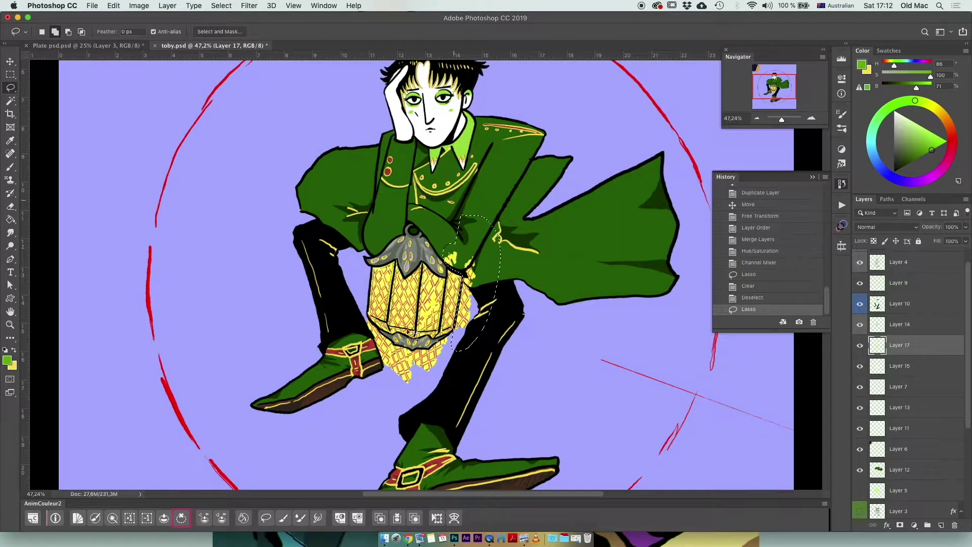
drag(374, 325, 376, 326)
key(Delete)
key(ctrl+d)
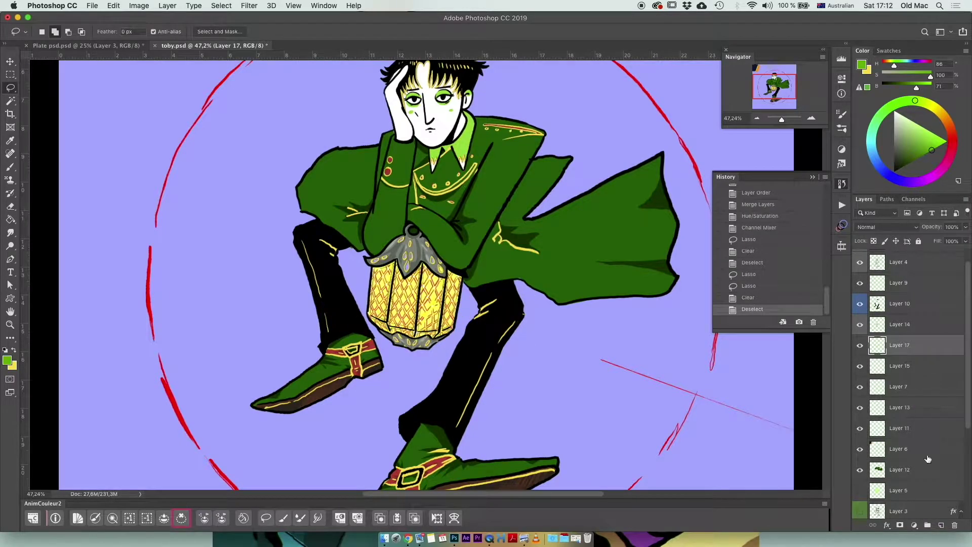
key(ctrl+shift+alt+n)
- Make yellow the foreground colour and draw a circular selection around the lantern
key(b)
key(x)
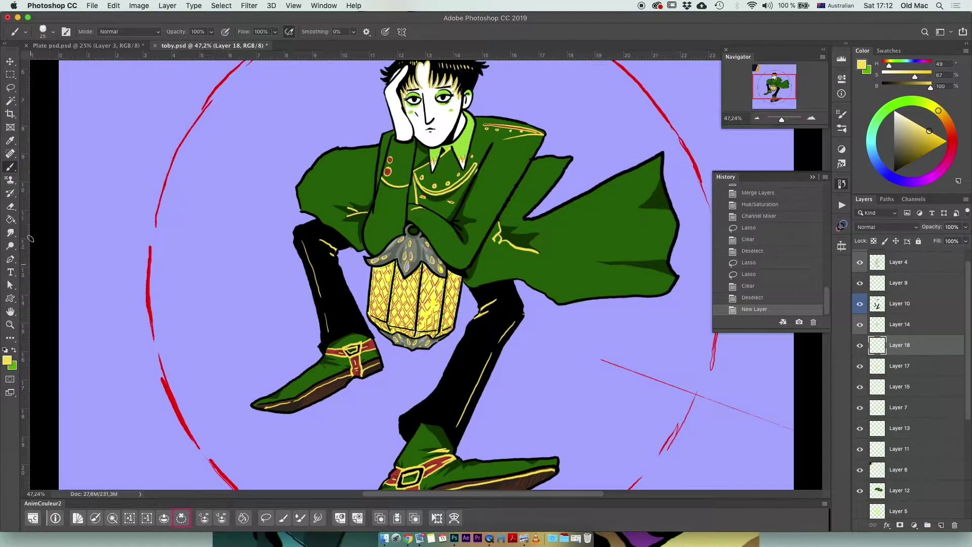
key(shift+m)
drag(353, 213, 365, 264)
drag(399, 299, 455, 345)
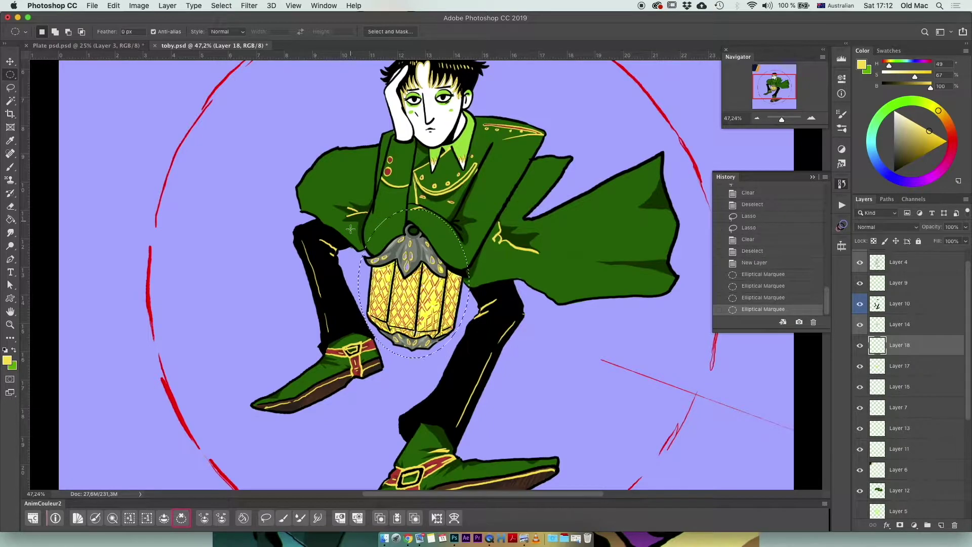
drag(355, 233, 474, 352)
drag(456, 293, 463, 298)
- Dab yellow dots along the circle's edge as spiky rays, with the glow layer on top
key(b)
click(458, 239)
click(468, 253)
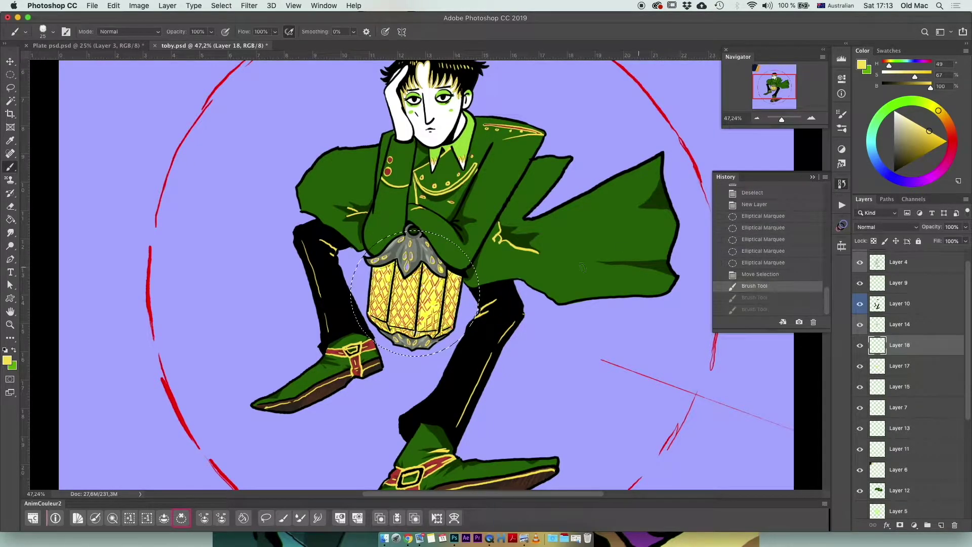
click(480, 278)
drag(901, 345, 904, 313)
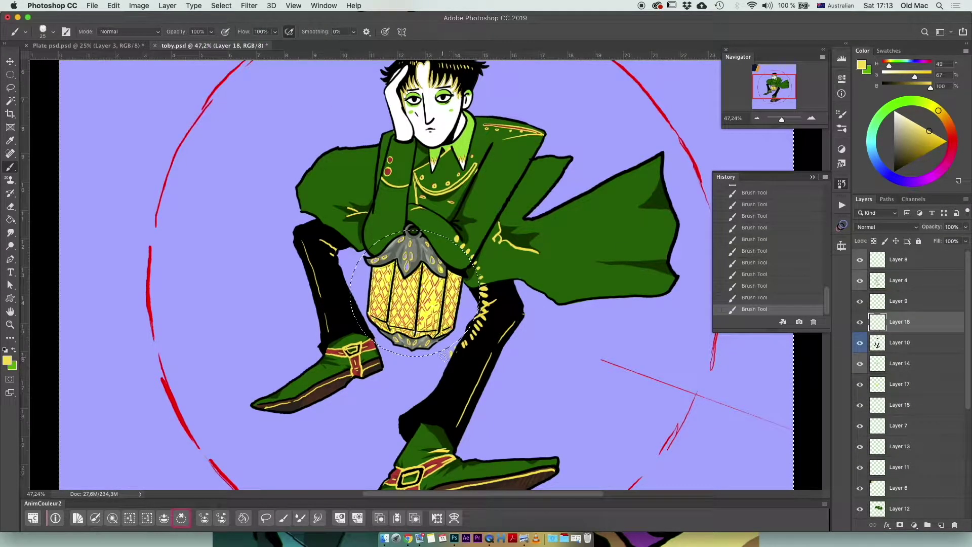
key(ctrl+shift+bracketright)
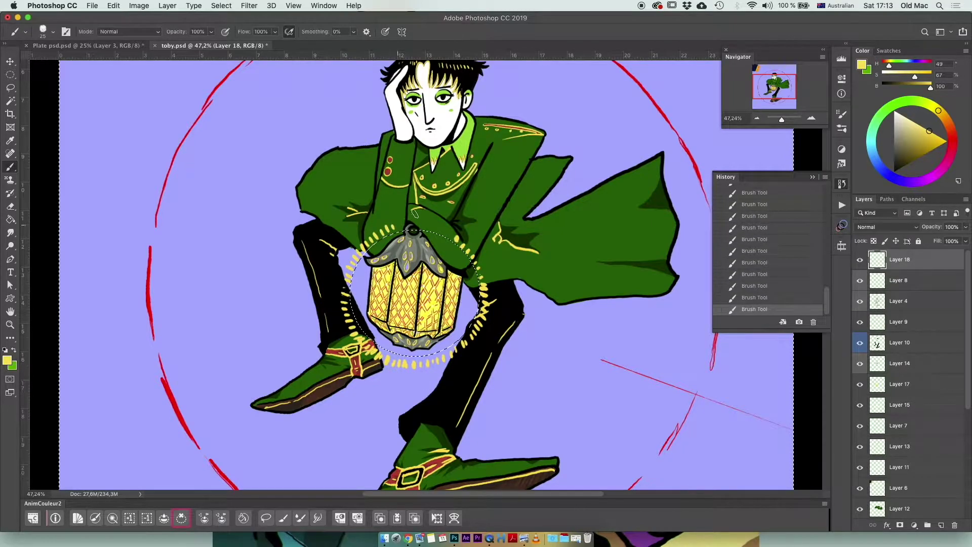
click(405, 223)
click(414, 221)
click(424, 222)
click(433, 223)
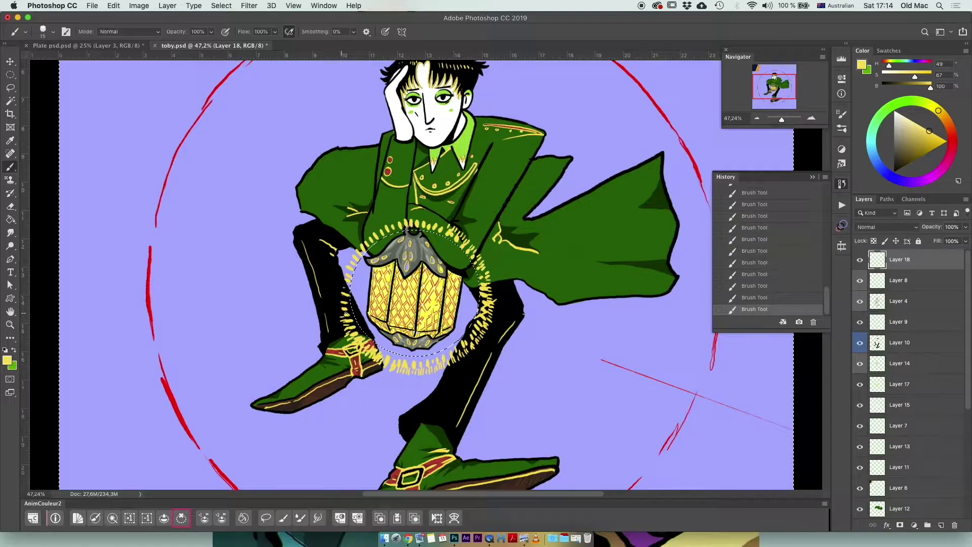
key(ctrl+d)
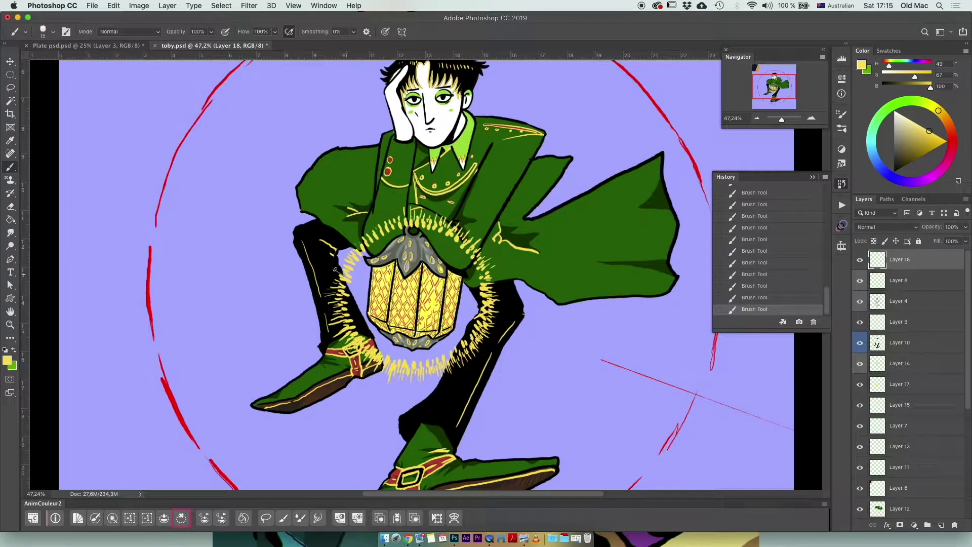
- Duplicate the glow and squash it into a wide, slanted copy across the lantern
key(ctrl+j)
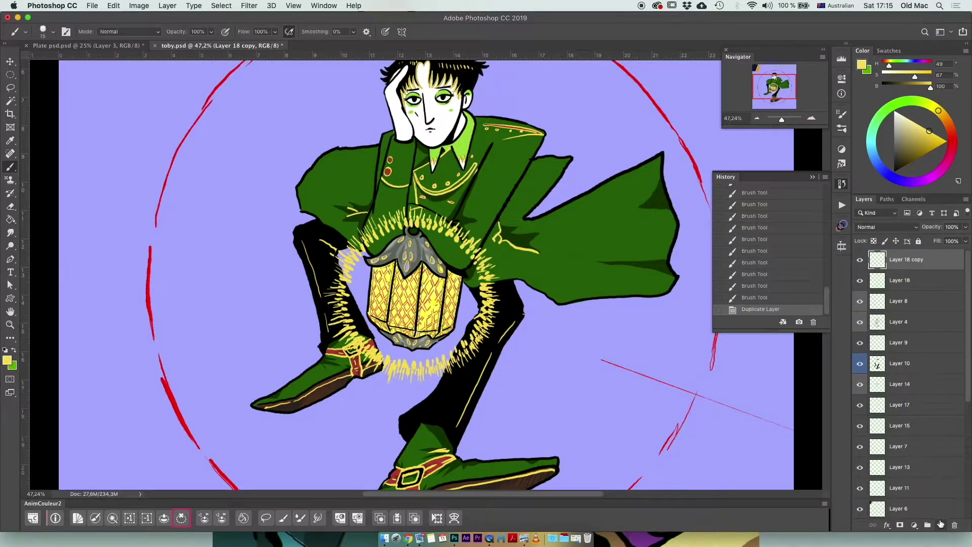
key(ctrl+t)
mouse_move(503, 384)
mouse_down()
mouse_move(535, 334)
mouse_move(499, 303)
mouse_move(502, 324)
mouse_up()
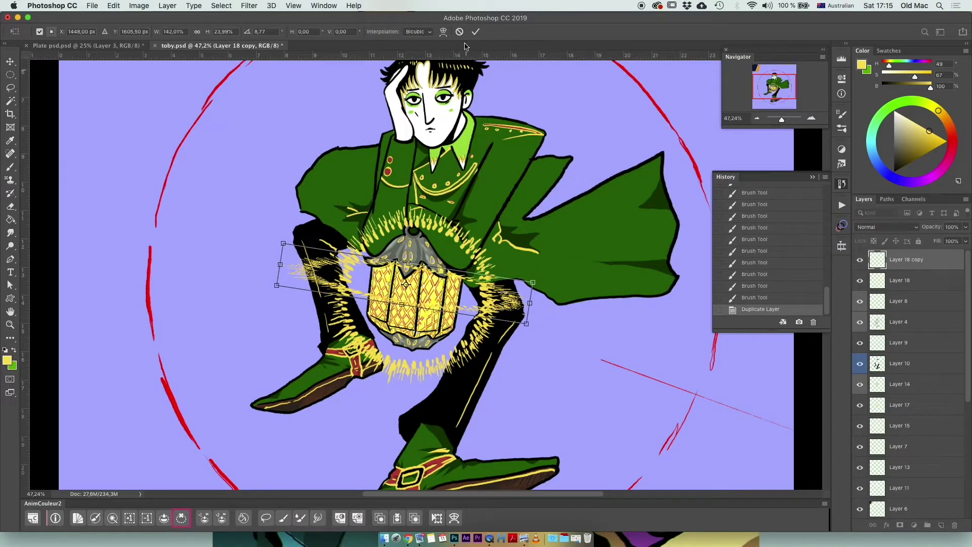
key(Return)
key(e)
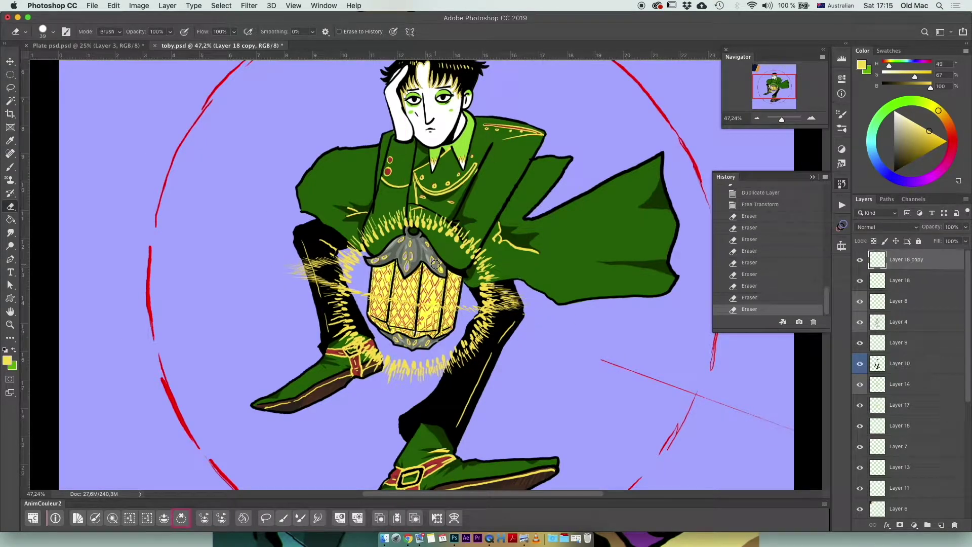
- Duplicate the yellow glow layer, apply a Zoom Radial Blur, and set it to Hard Light
key(ctrl+j)
click(249, 5)
click(420, 191)
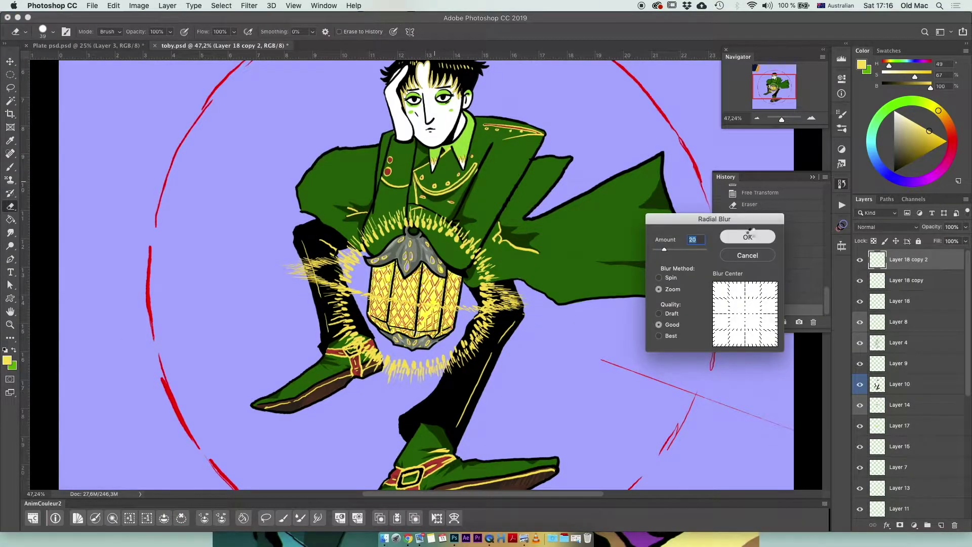
click(749, 235)
click(894, 227)
click(886, 350)
click(249, 5)
click(748, 235)
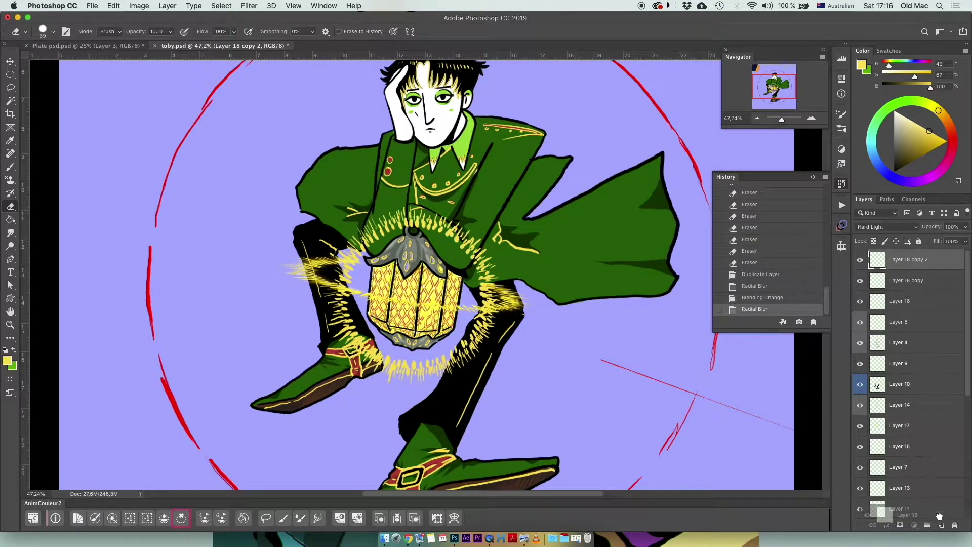
drag(940, 516, 941, 526)
- Radial-blur another glow copy and set its blending mode to Lighter Color
click(250, 5)
click(435, 166)
click(748, 235)
click(886, 227)
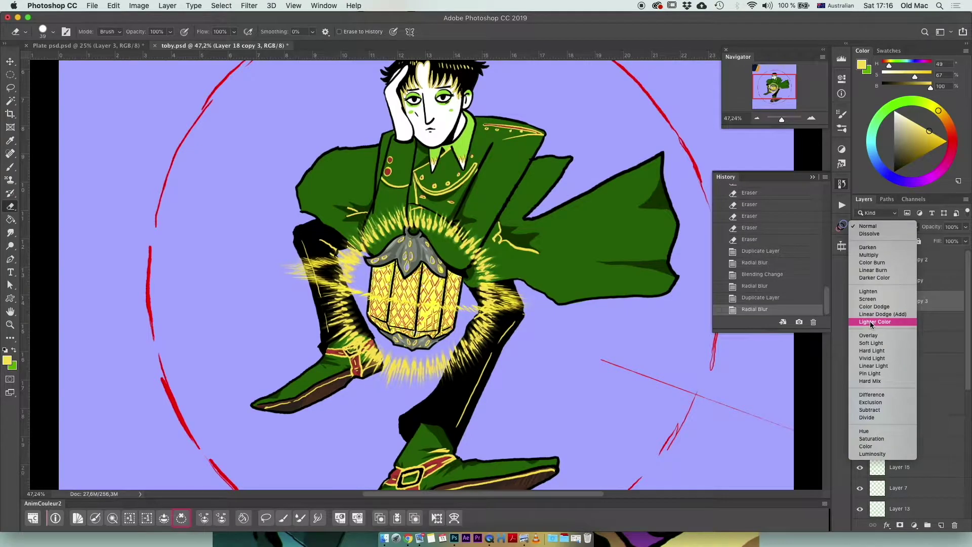
click(871, 322)
click(886, 227)
click(886, 196)
- On a new layer, paint a green blob inside the lantern
key(ctrl+shift+alt+n)
click(14, 350)
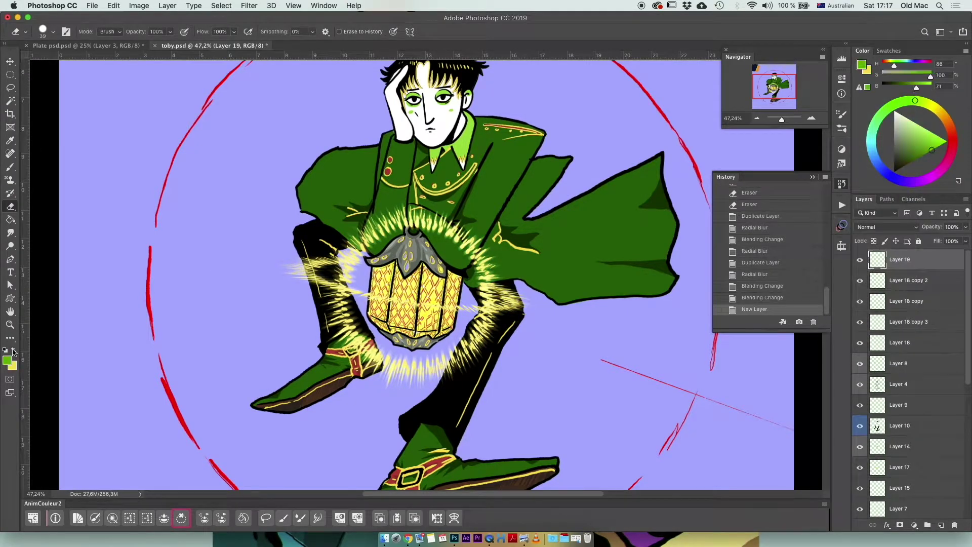
key(b)
drag(410, 299, 425, 306)
- Soften the green blob with two radial blurs and set it to Screen
click(249, 6)
click(405, 194)
click(749, 234)
click(249, 6)
click(400, 136)
click(249, 6)
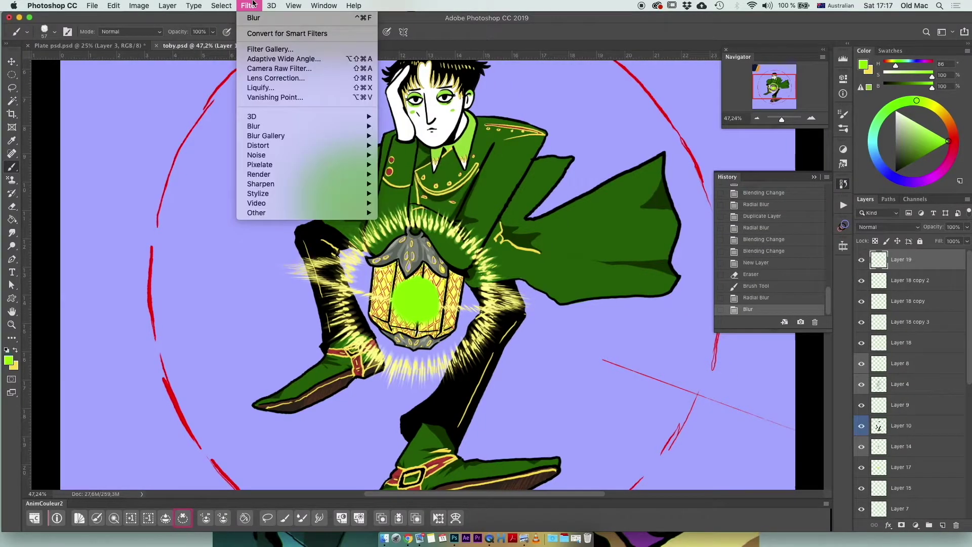
click(406, 194)
click(749, 234)
click(889, 227)
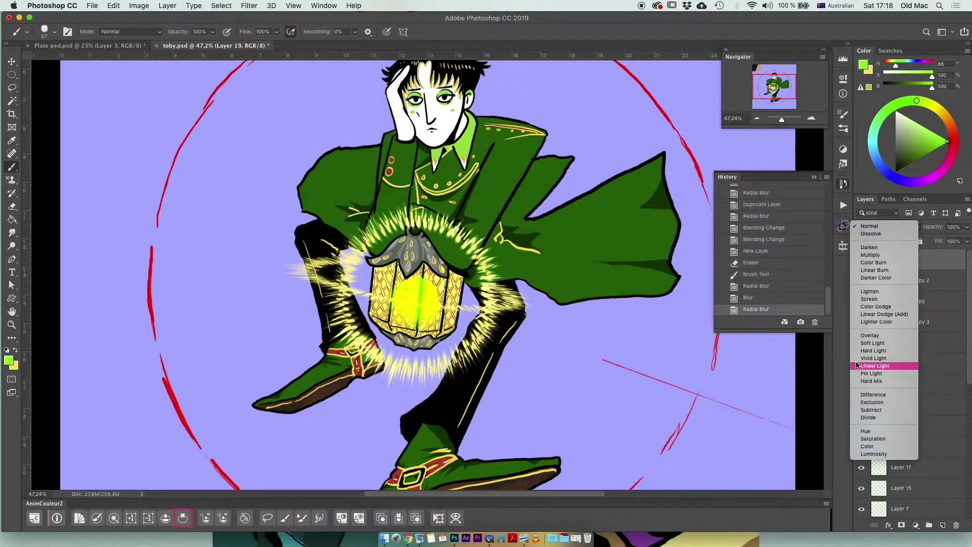
click(870, 298)
- Centre the green glow over the lantern, move it below the lantern layer, and set the lantern to Multiply
key(v)
drag(414, 293, 408, 309)
key(ctrl+t)
key(Return)
key(ctrl+bracketleft)
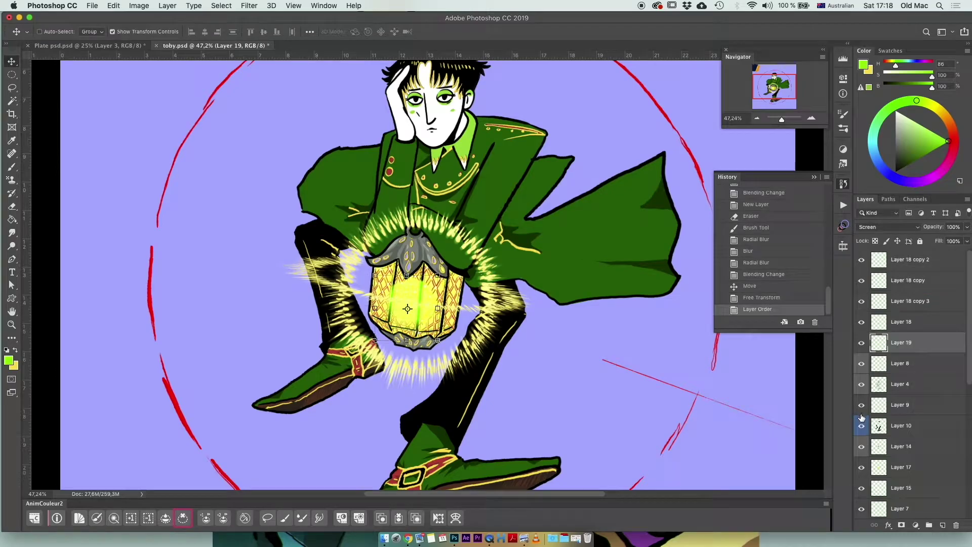
drag(865, 470, 892, 479)
click(889, 227)
click(884, 266)
click(124, 5)
click(283, 101)
- Shift the lantern's hue to green and move the green glow above it
mouse_move(728, 182)
mouse_down()
mouse_move(717, 183)
mouse_move(750, 181)
mouse_up()
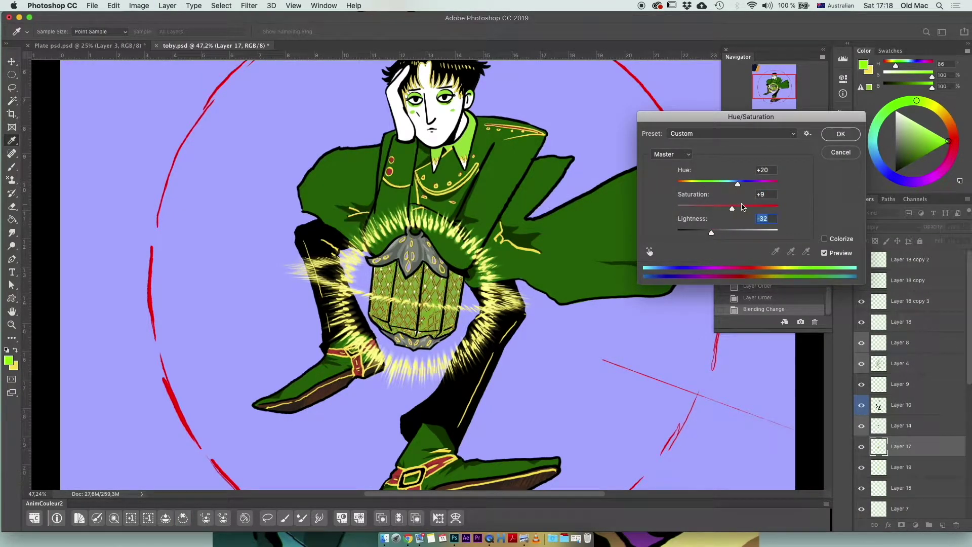
key(Return)
drag(890, 462, 890, 441)
- Motion-blur the green glow, bring it to the top, and widen it
click(249, 6)
click(413, 202)
click(708, 270)
click(249, 5)
key(Escape)
key(ctrl+f)
key(ctrl+shift+])
key(ctrl+t)
- Duplicate the lantern layer as Multiply, tint the copy reddish, and hide it
click(891, 467)
key(ctrl+j)
click(889, 227)
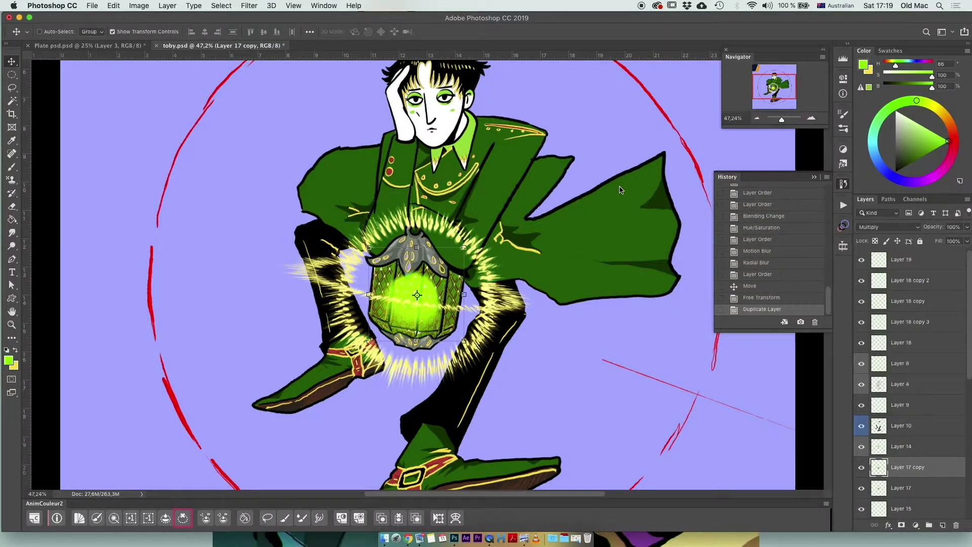
key(ctrl+u)
drag(734, 173, 765, 173)
key(Return)
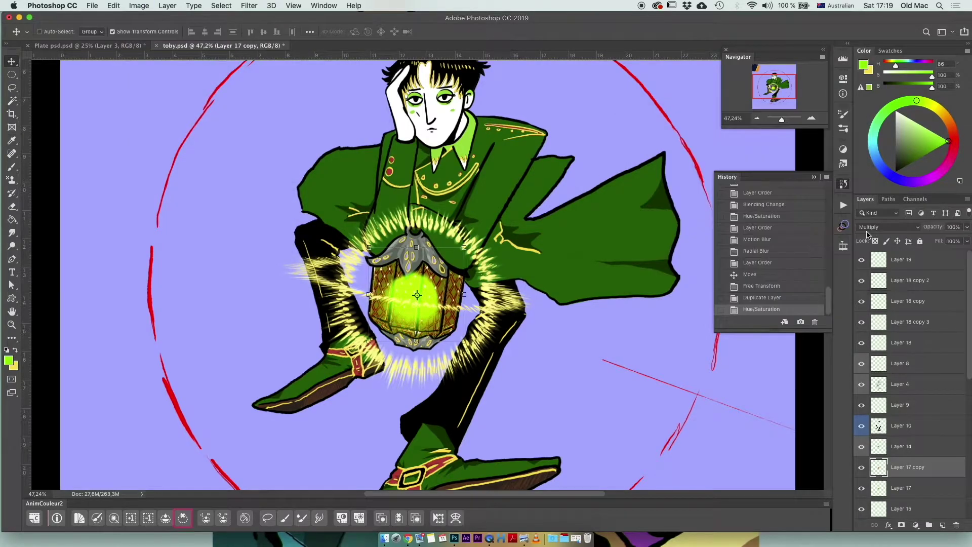
drag(787, 118, 780, 120)
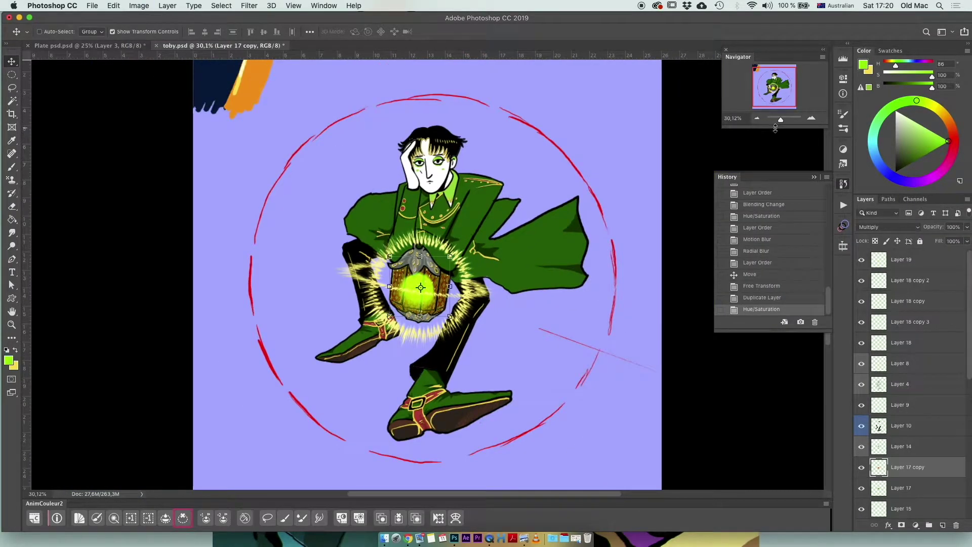
click(862, 467)
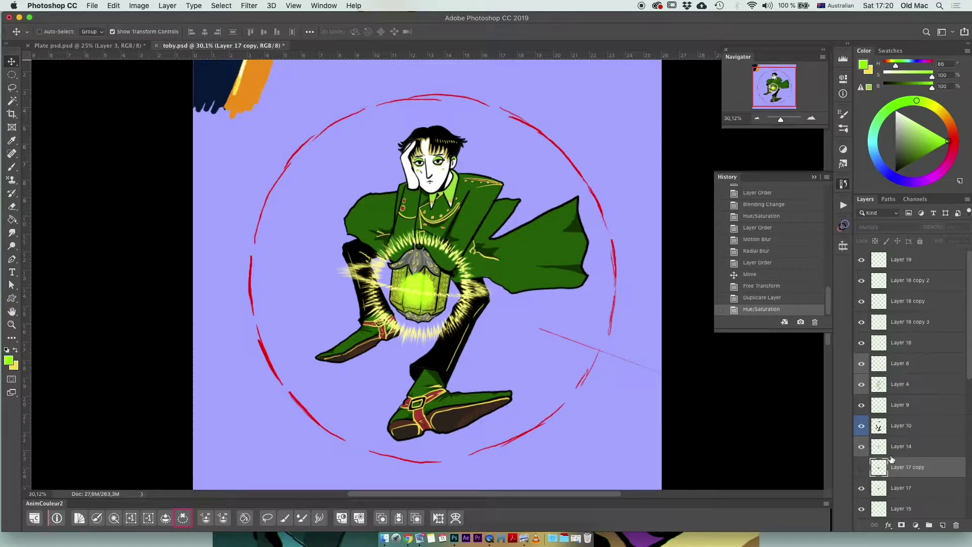
- Add Layer 20 on top and paint brush strokes near the face
click(943, 525)
key(b)
click(48, 31)
scroll(431, 228, up, 3)
drag(436, 304, 448, 314)
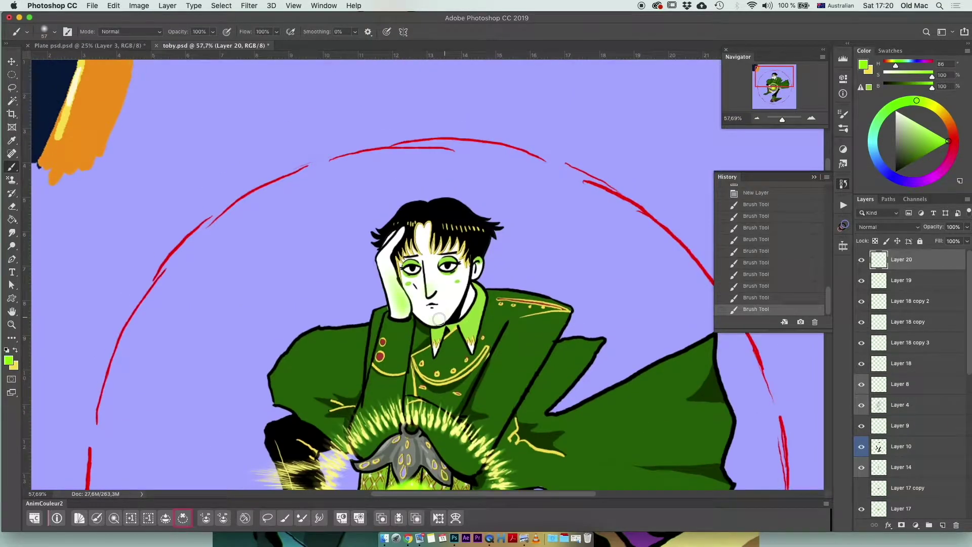
- On a new layer, lasso part of the coat beside the lantern and paint green light in it
drag(776, 70, 775, 77)
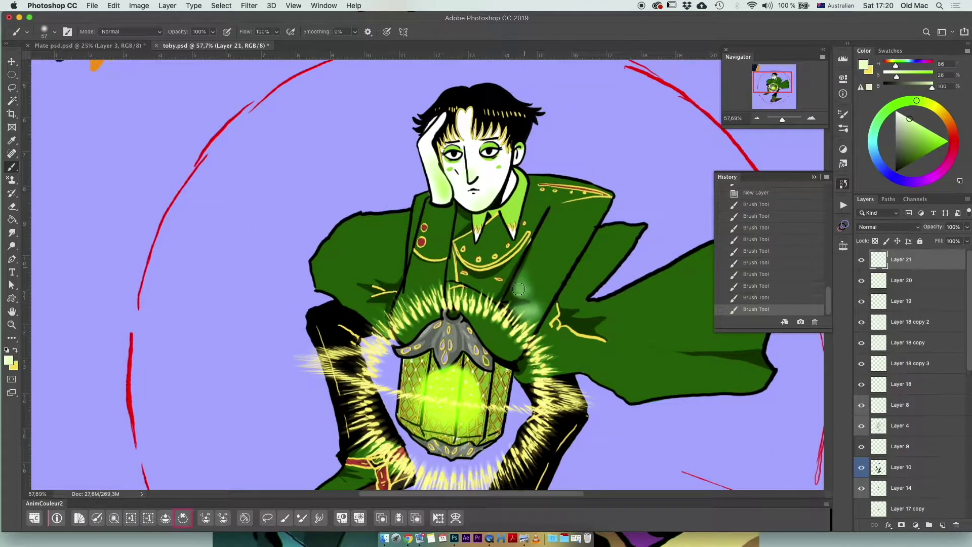
key(ctrl+shift+alt+n)
key(l)
key(b)
mouse_move(533, 258)
mouse_down()
mouse_move(537, 230)
mouse_move(527, 340)
mouse_up()
drag(527, 284, 547, 288)
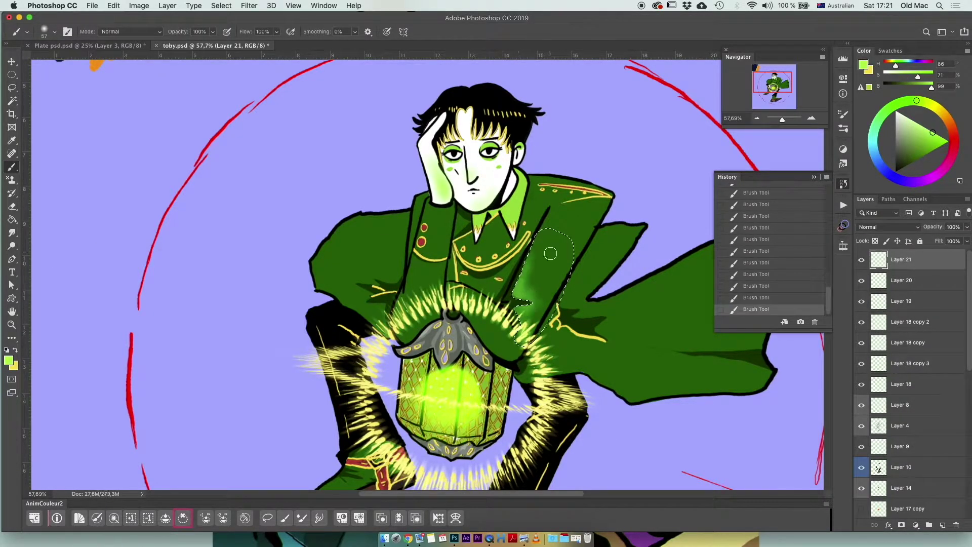
key(ctrl+d)
- Paint green glow into a strip down the coat and onto the hand
key(l)
drag(447, 260, 442, 310)
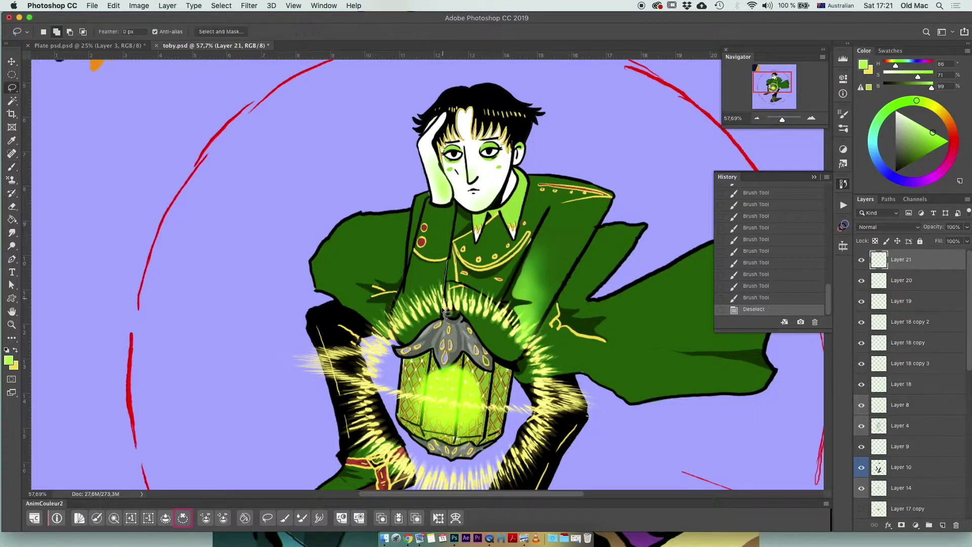
key(b)
drag(438, 262, 406, 334)
key(ctrl+d)
key(l)
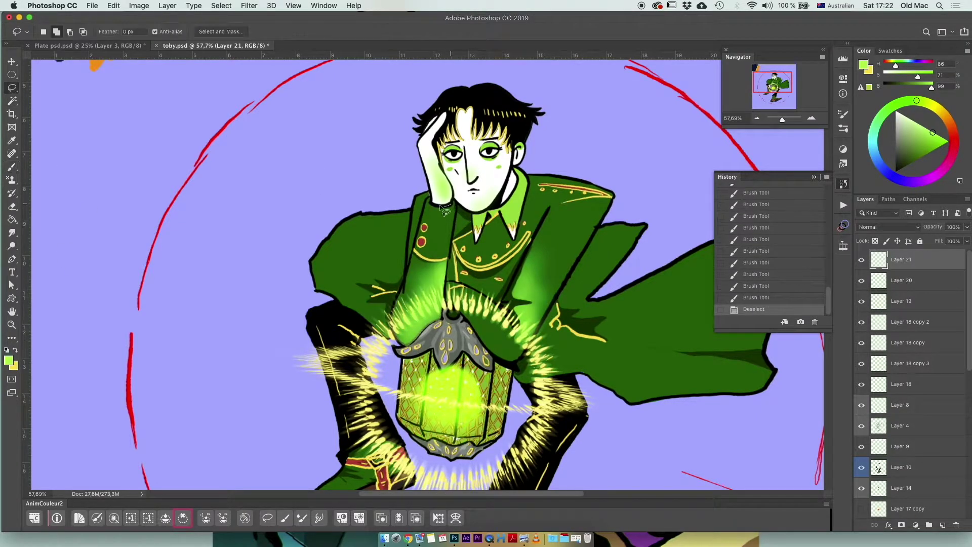
key(b)
drag(437, 155, 443, 259)
mouse_move(438, 217)
mouse_down()
mouse_move(446, 259)
mouse_move(447, 216)
mouse_up()
click(183, 517)
- Add green light to more coat patches and along the coat's right side
key(l)
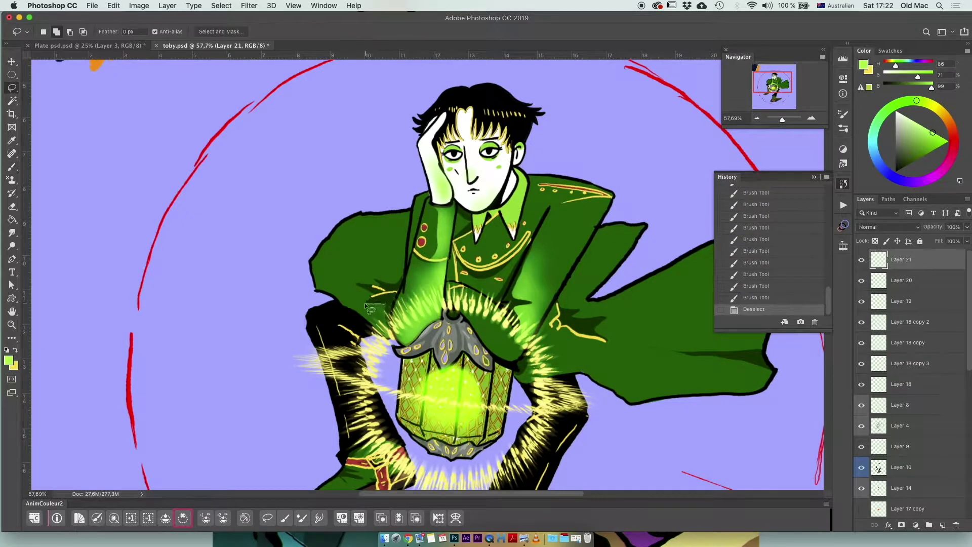
key(b)
drag(345, 289, 385, 329)
click(182, 518)
key(l)
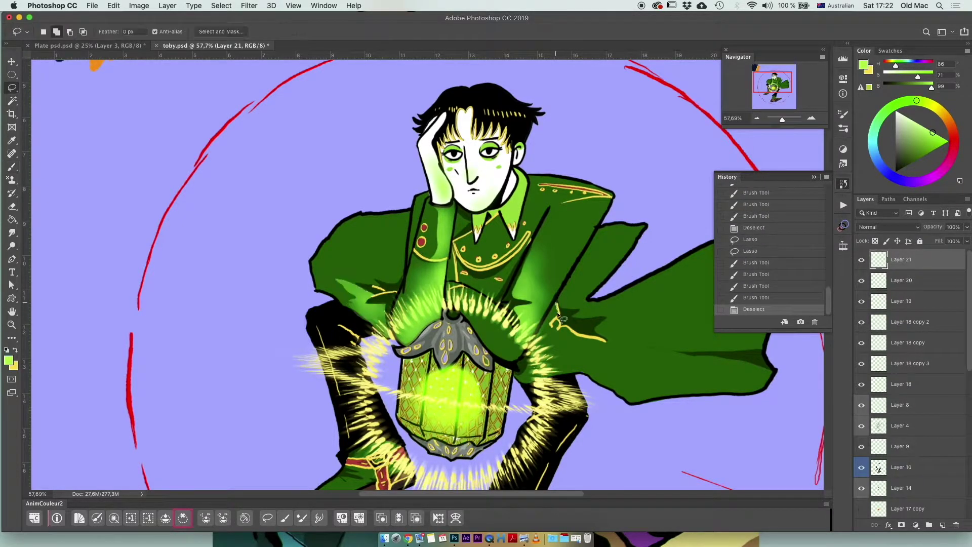
drag(557, 304, 563, 331)
key(ctrl+z)
drag(557, 372, 556, 357)
key(b)
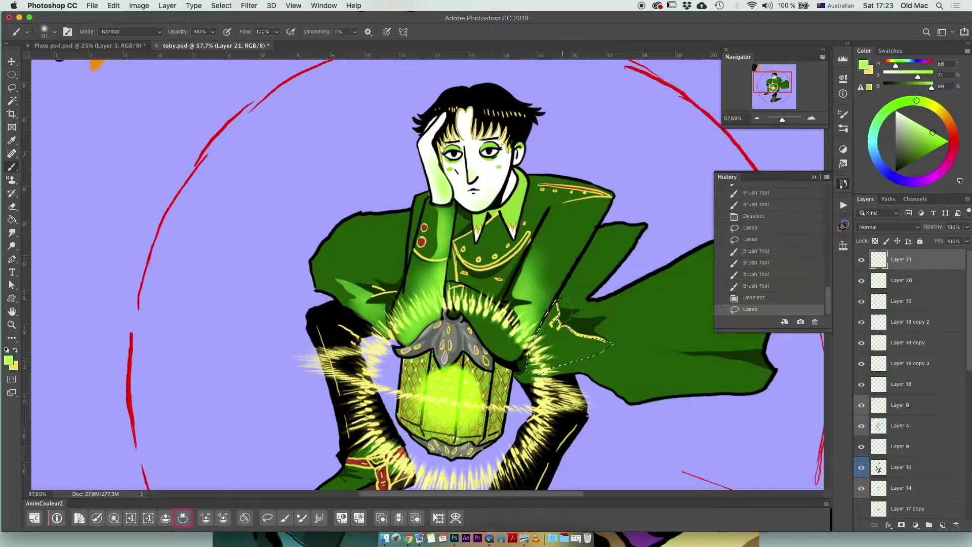
drag(547, 309, 603, 349)
drag(552, 330, 598, 360)
click(182, 518)
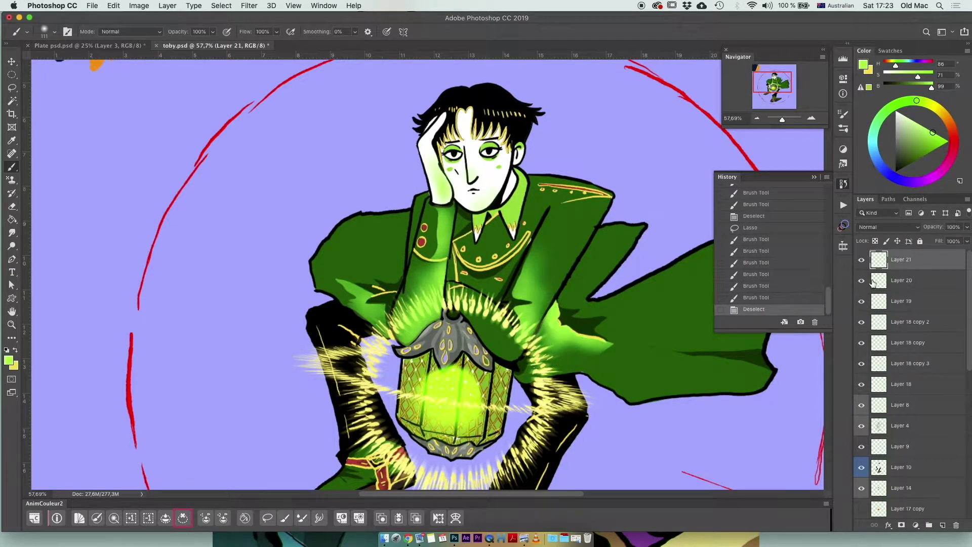
- Move Layers 21 and 20 above Layer 17 copy, delete Layer 20, and label Layer 21 green
shift+click(874, 283)
drag(873, 283, 892, 479)
click(891, 488)
click(956, 525)
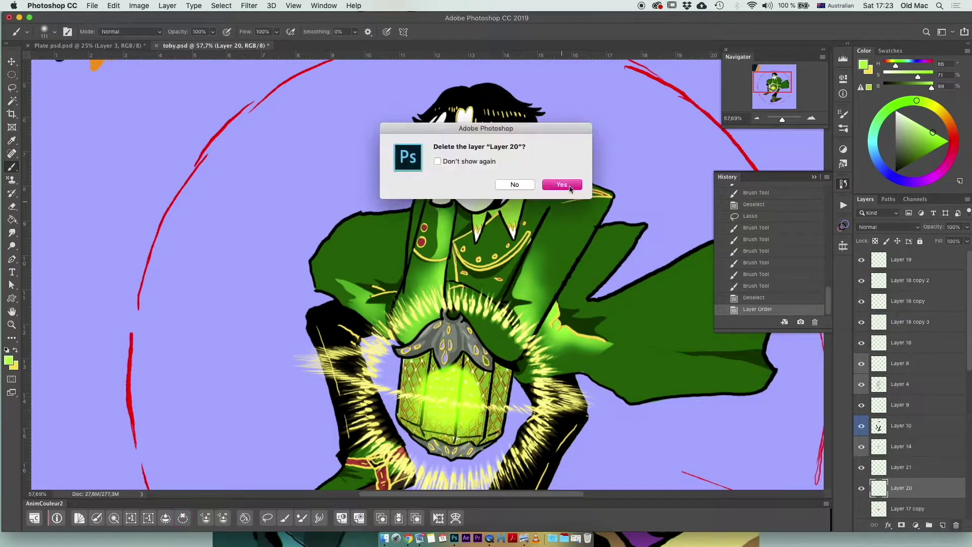
click(562, 185)
right_click(861, 467)
click(780, 469)
- Shade the face and cheek with light green
key(l)
key(b)
drag(440, 162, 451, 202)
drag(459, 162, 476, 185)
key(ctrl+d)
- Shade the tip of the green cloak with light green glow
key(l)
drag(646, 348, 721, 359)
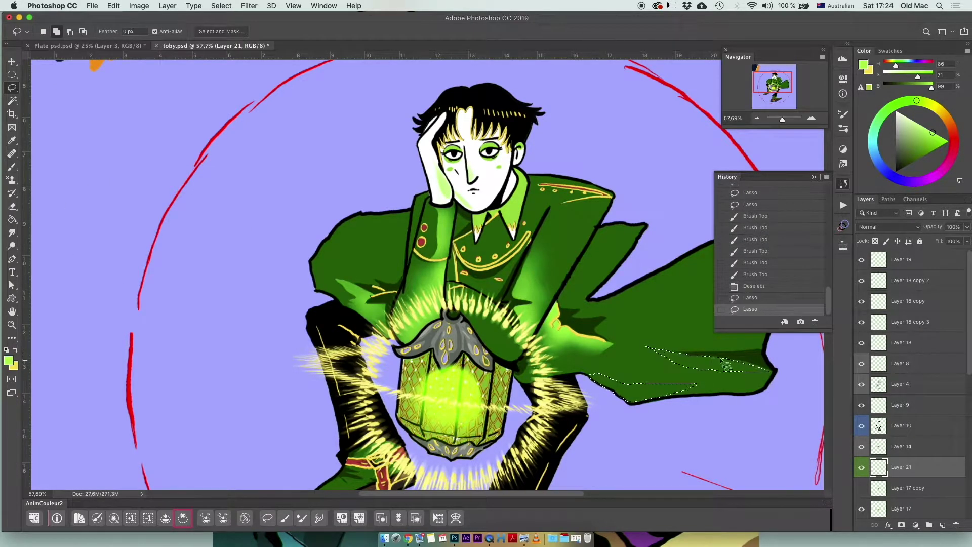
key(b)
drag(659, 352, 767, 369)
drag(597, 379, 689, 405)
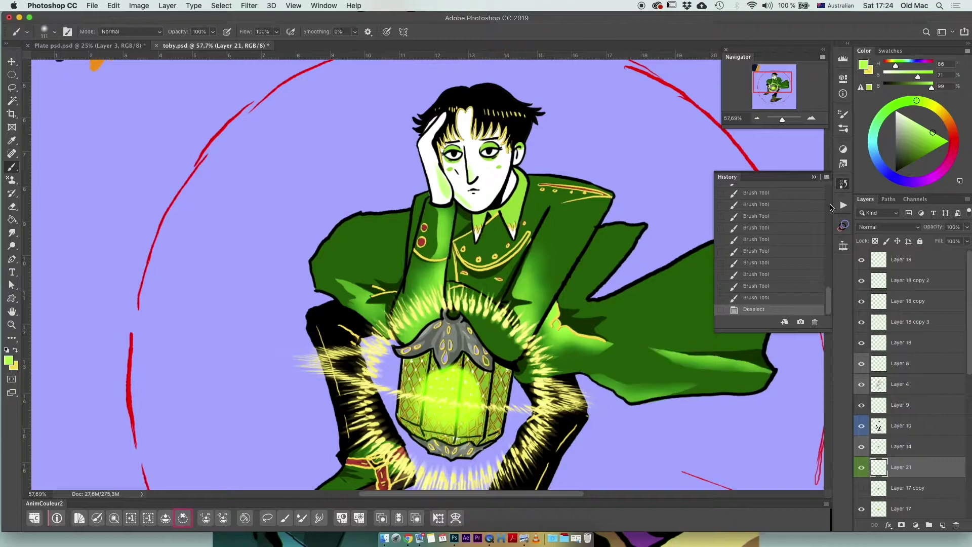
key(ctrl+d)
- Add light green to the lantern top and outline a strip along the right collar edge
key(l)
key(b)
mouse_move(448, 299)
mouse_down()
mouse_move(446, 287)
mouse_move(507, 344)
mouse_up()
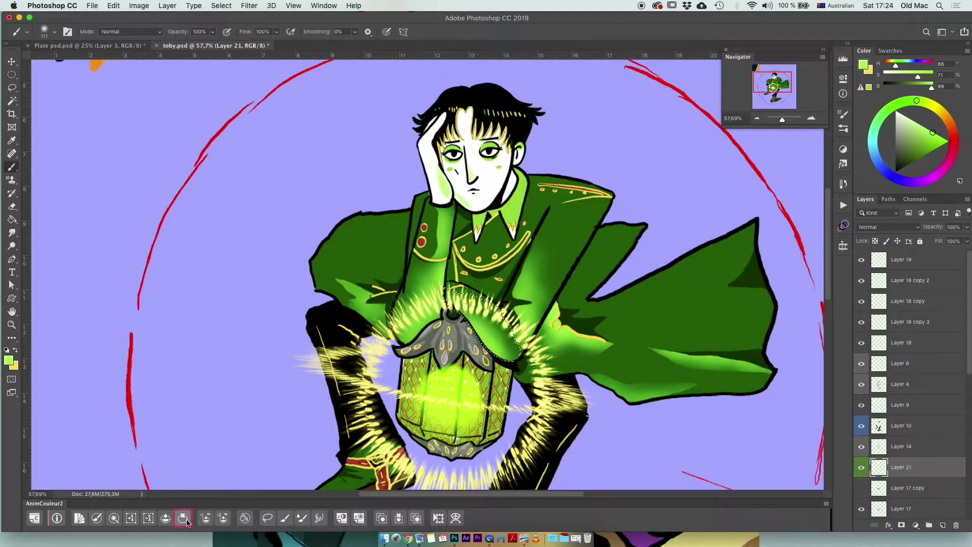
key(ctrl+d)
key(l)
drag(456, 243, 480, 275)
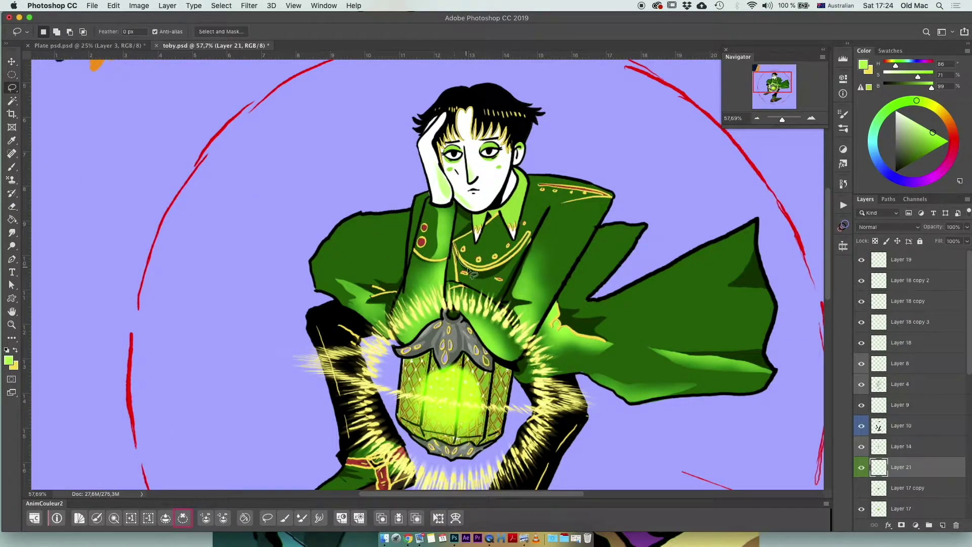
drag(527, 178, 516, 240)
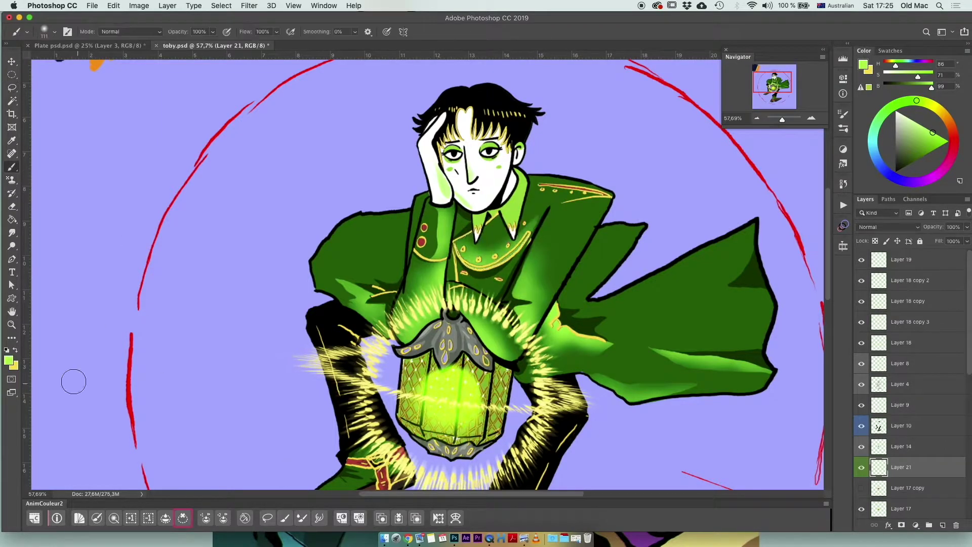
key(b)
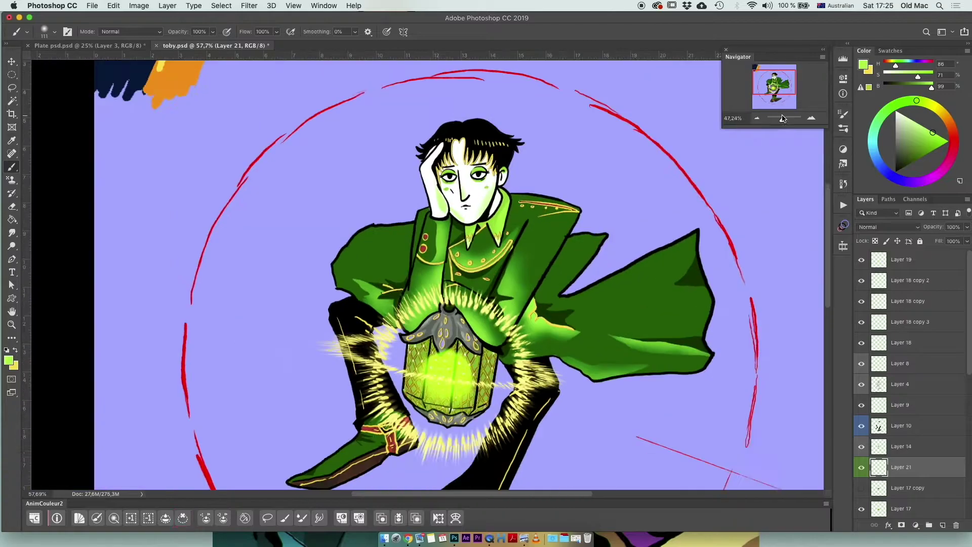
scroll(430, 268, down, 2)
key(l)
key(b)
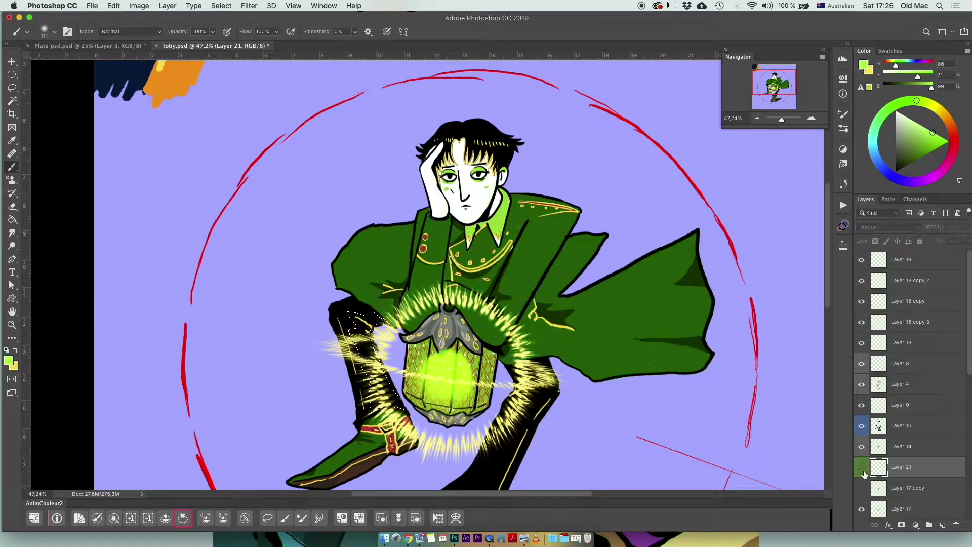
- Hide Layer 10, move Layer 11 above it, and add a new empty layer
click(862, 425)
scroll(892, 406, down, 3)
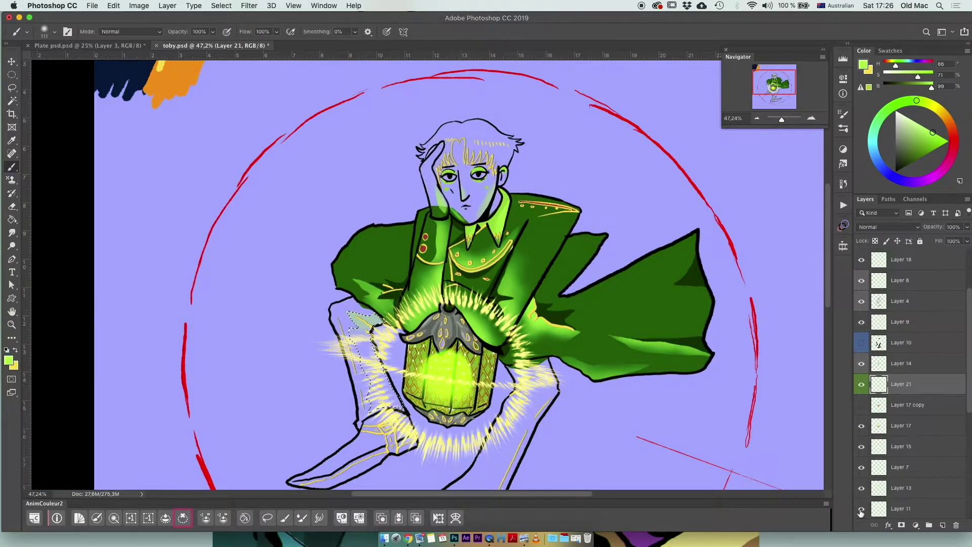
mouse_move(902, 509)
mouse_down()
mouse_move(899, 341)
mouse_move(902, 372)
mouse_up()
click(901, 406)
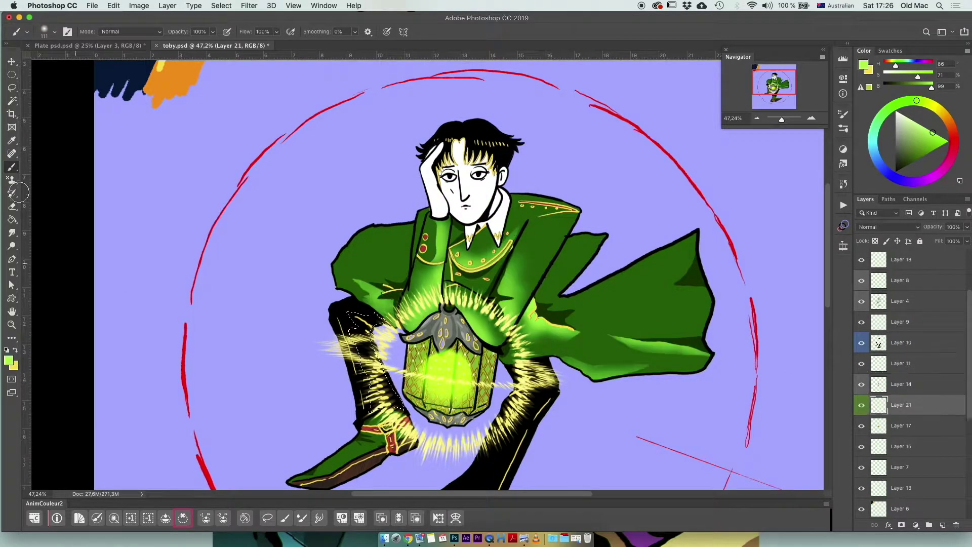
key(ctrl+alt+shift+n)
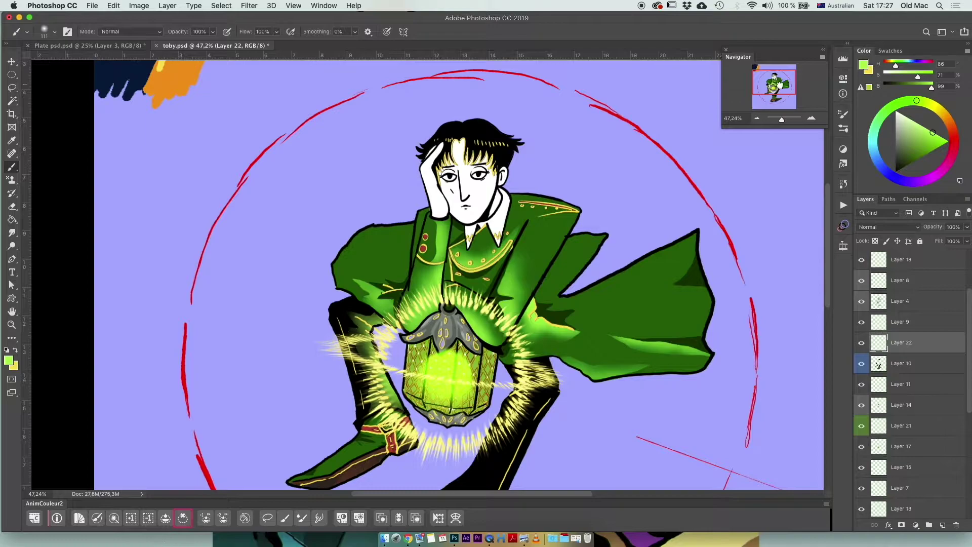
- Paint light green along the arm and outline the left arm and boot area
drag(779, 87, 780, 91)
key(l)
drag(513, 305, 520, 339)
key(b)
drag(511, 278, 425, 431)
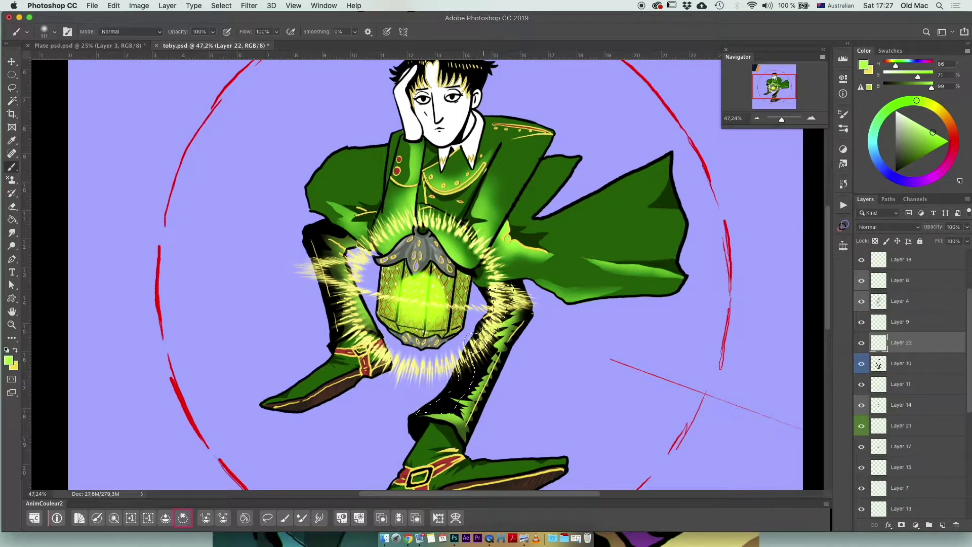
key(l)
drag(360, 339, 390, 352)
drag(775, 86, 780, 120)
key(b)
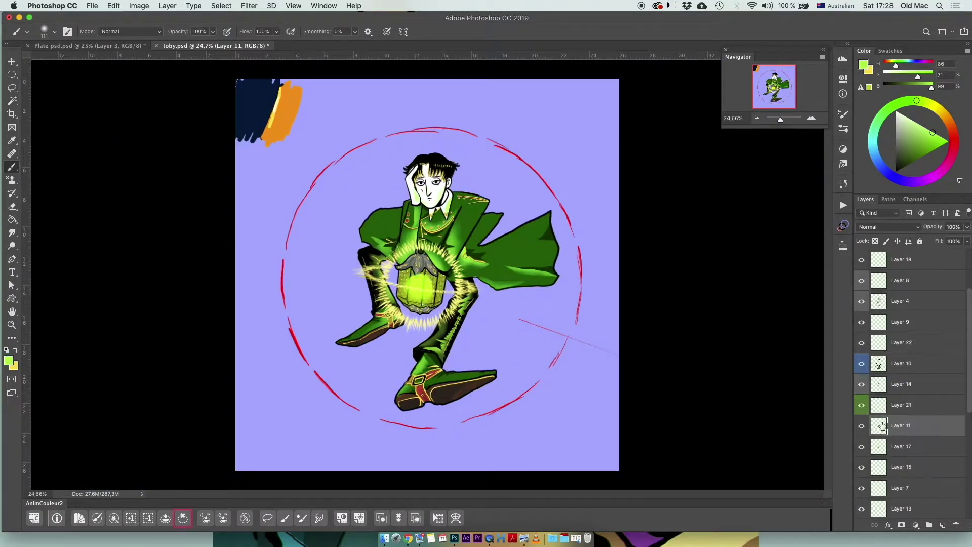
- Check the blending modes of Layer 21 and the other glow layers
right_click(885, 361)
click(886, 226)
click(867, 344)
click(892, 404)
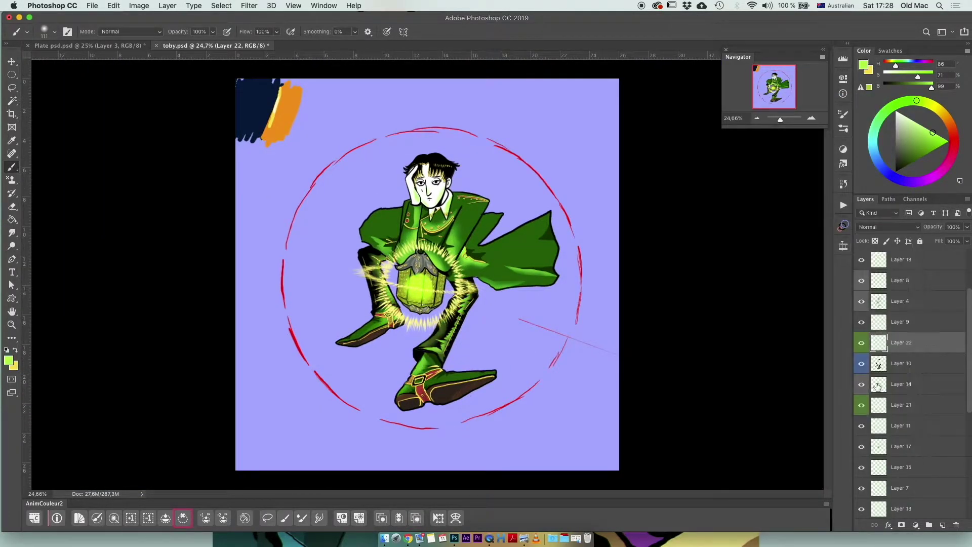
click(886, 227)
click(886, 227)
click(907, 281)
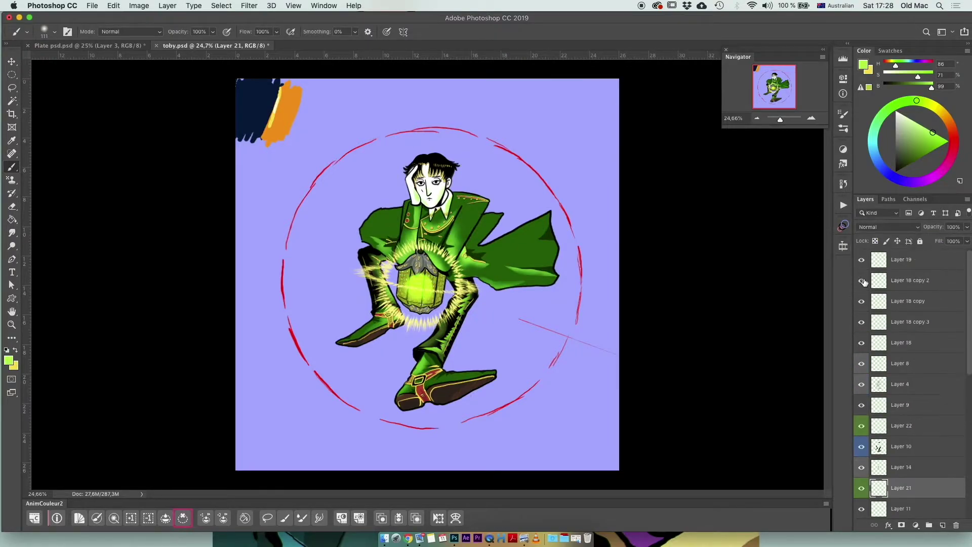
- Apply a Hue/Saturation tweak to Layer 18 copy 2 and hide Layer 18 to dim the glow
key(ctrl+u)
click(835, 137)
key(ctrl+u)
key(Escape)
key(ctrl+u)
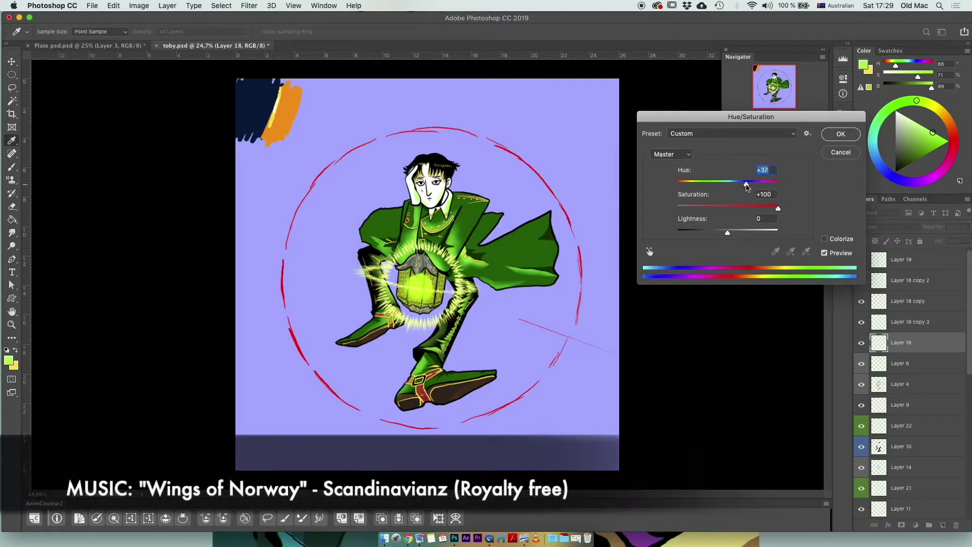
key(Escape)
click(861, 343)
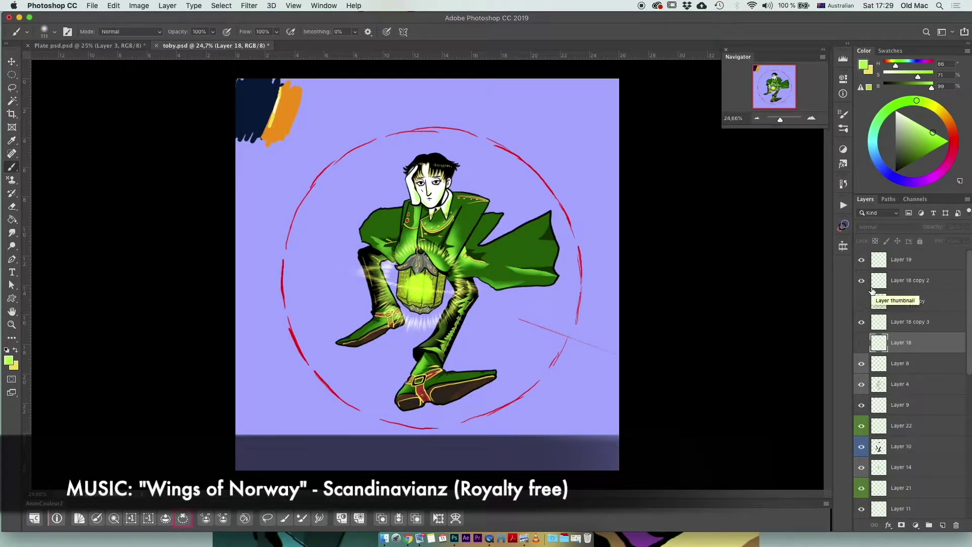
click(861, 260)
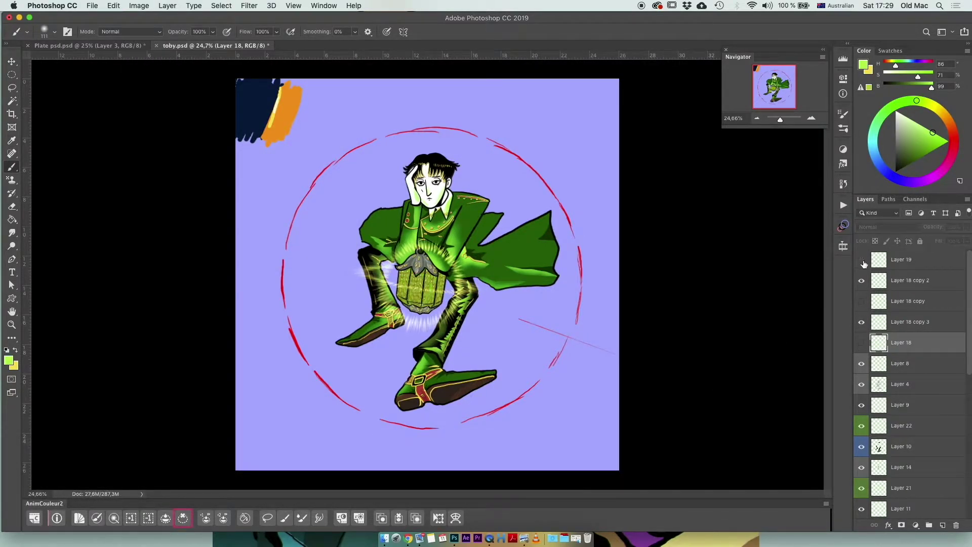
click(901, 260)
- Duplicate the Layer 19 lantern glow, resize it and apply a Radial Blur
key(ctrl+j)
key(ctrl+t)
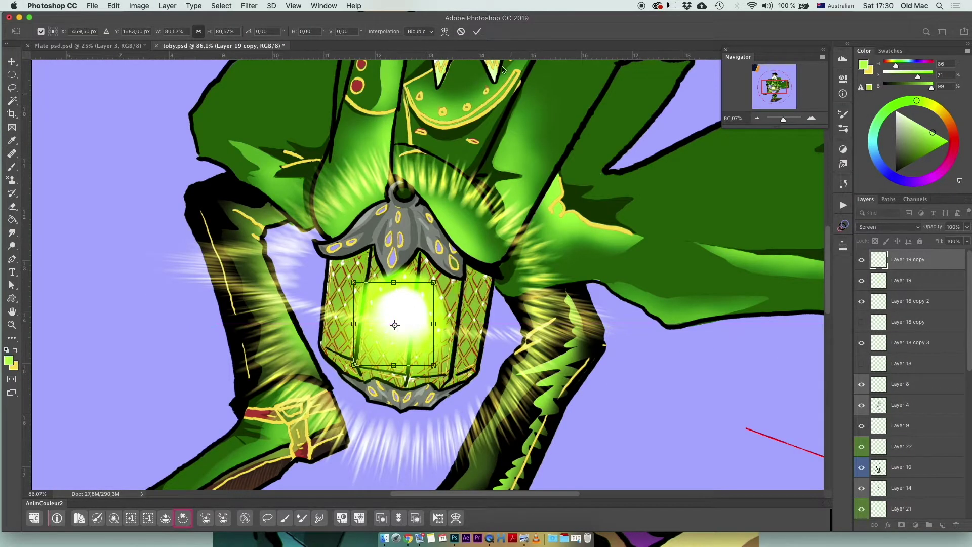
click(234, 5)
click(263, 17)
key(Return)
- Lower the Background copy layer's opacity to 75%
drag(781, 119, 782, 119)
scroll(912, 385, down, 10)
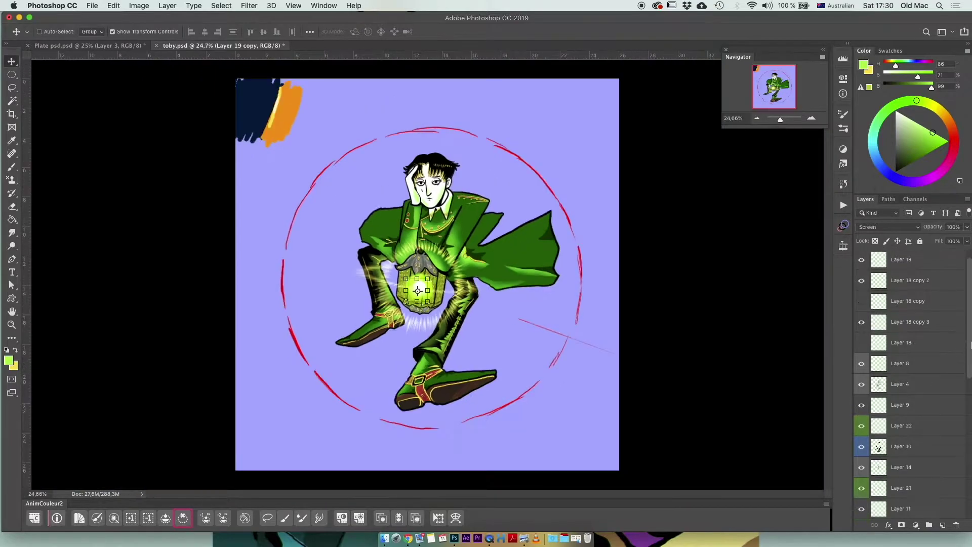
click(912, 468)
drag(964, 241, 955, 241)
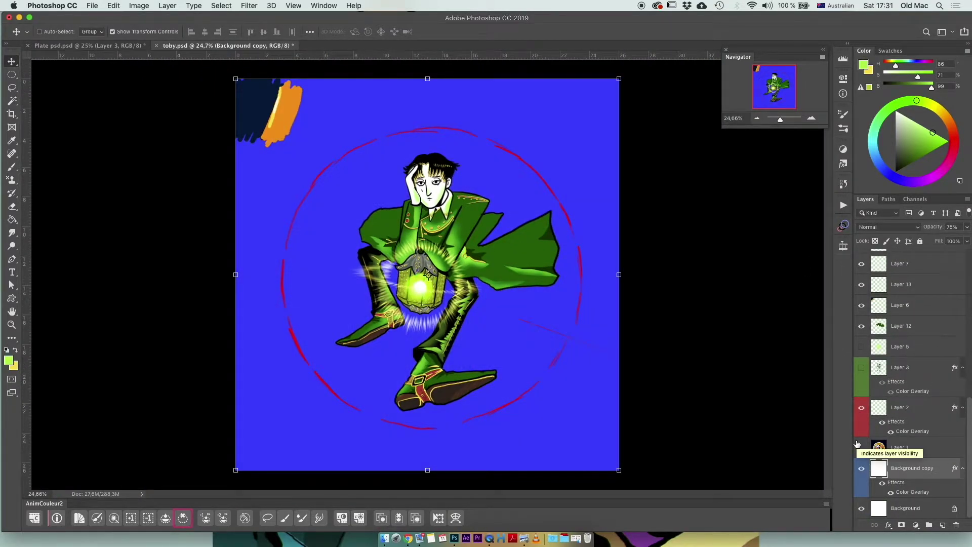
- On a new layer, sketch a rock outline on the left in black brush
click(943, 525)
click(15, 31)
click(76, 157)
drag(296, 295, 329, 275)
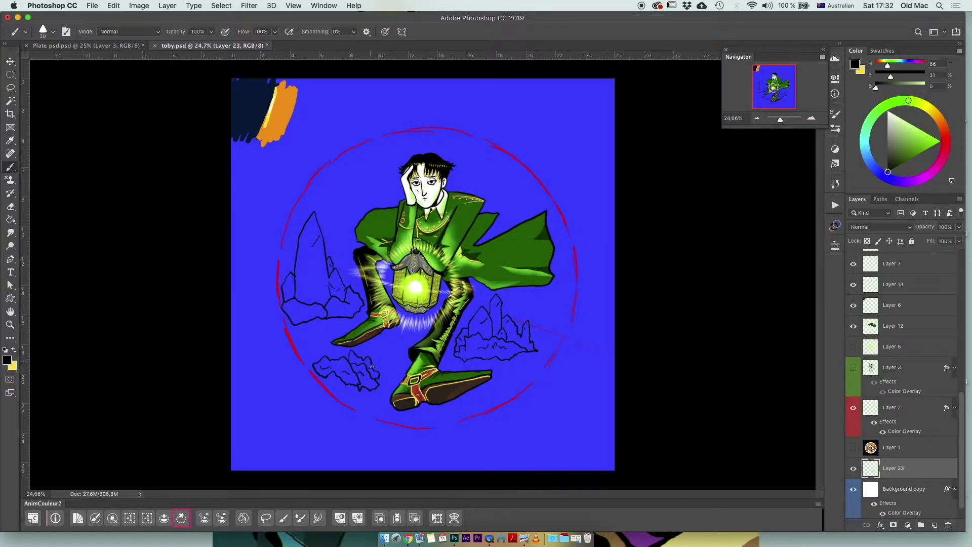
- Undo the stray arc stroke and load Layer 23's line art as a selection on a new layer
click(835, 184)
key(super+z)
key(super+z)
key(super+z)
key(super+shift+z)
key(super+shift+z)
key(super+shift+z)
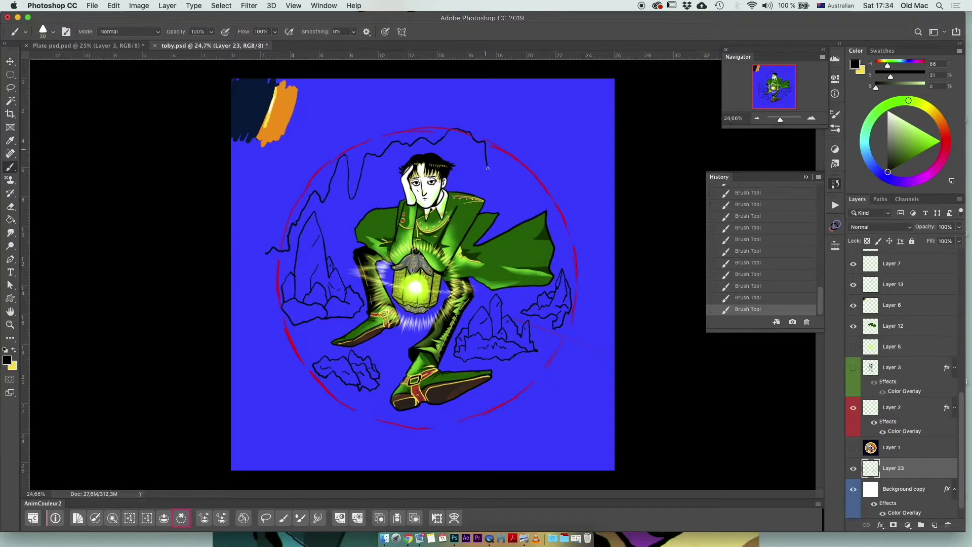
drag(261, 196, 579, 209)
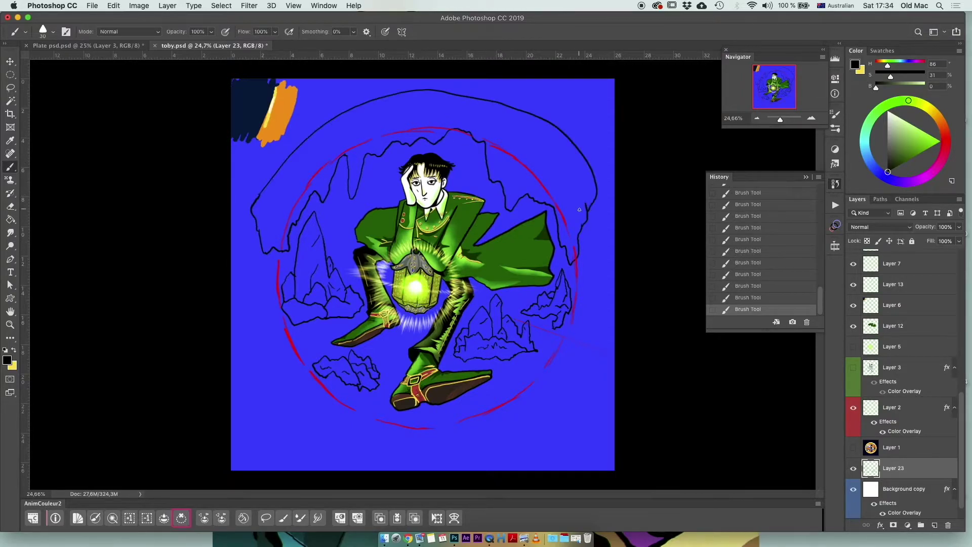
key(super+z)
key(super+z)
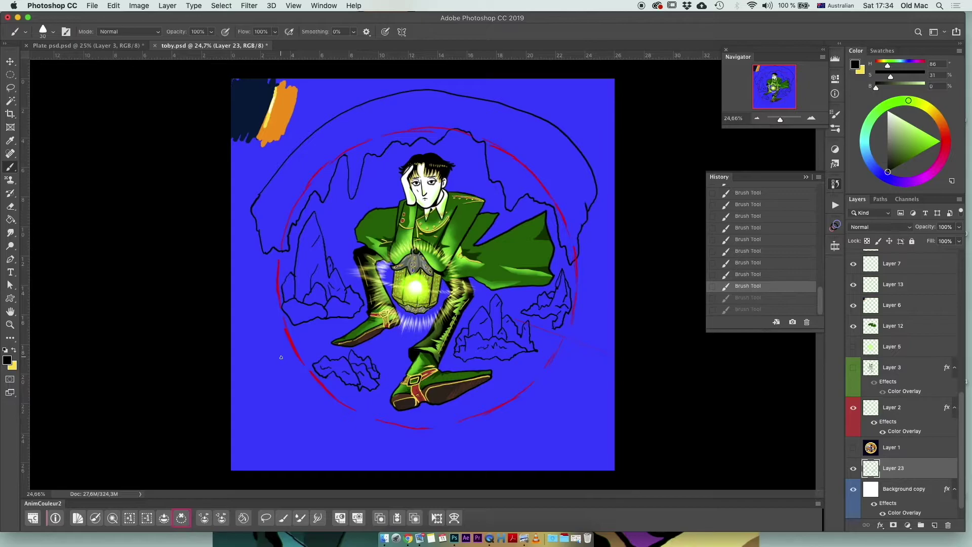
super+click(869, 471)
key(super+shift+alt+n)
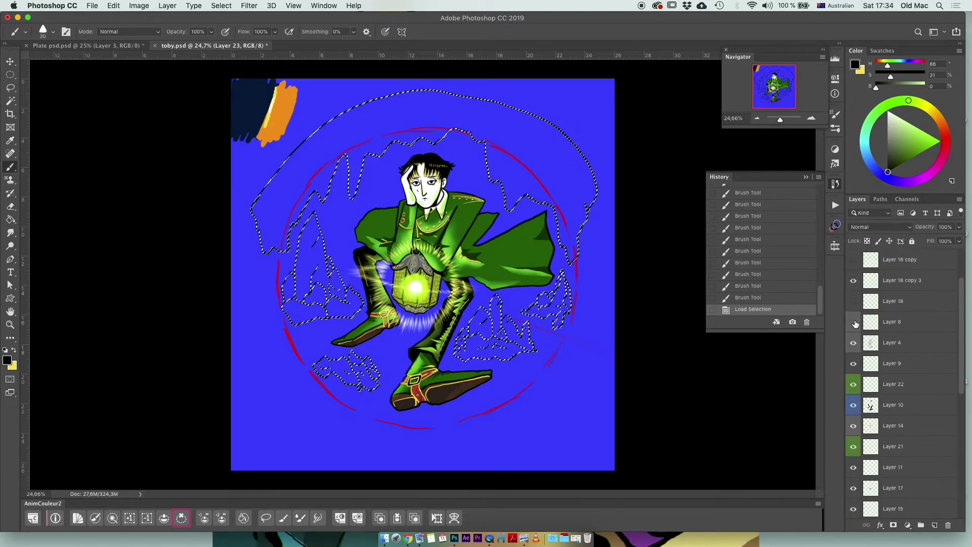
- Shade both of the man's eyelids light green on a new layer
scroll(415, 289, up, 5)
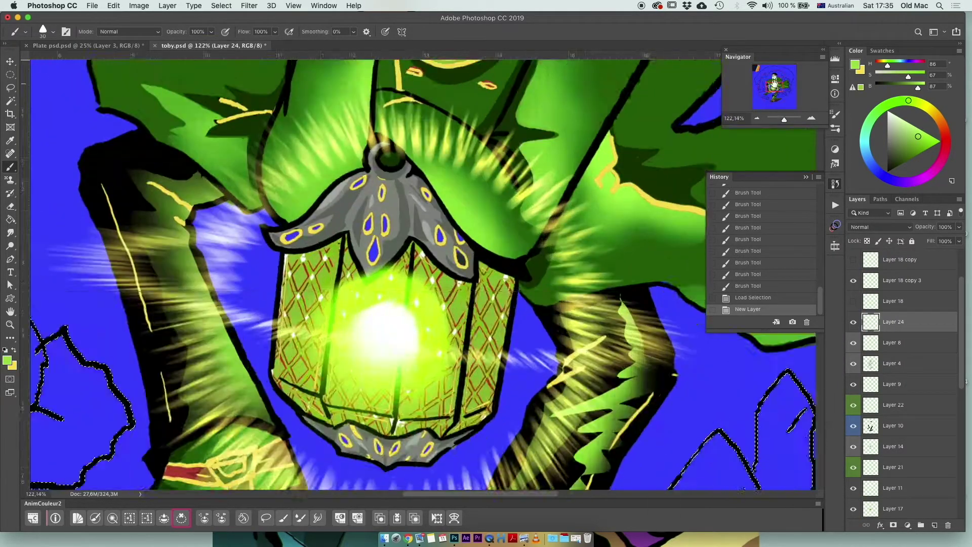
key(l)
click(181, 518)
click(752, 297)
click(752, 298)
click(181, 517)
drag(305, 209, 335, 205)
drag(317, 207, 337, 207)
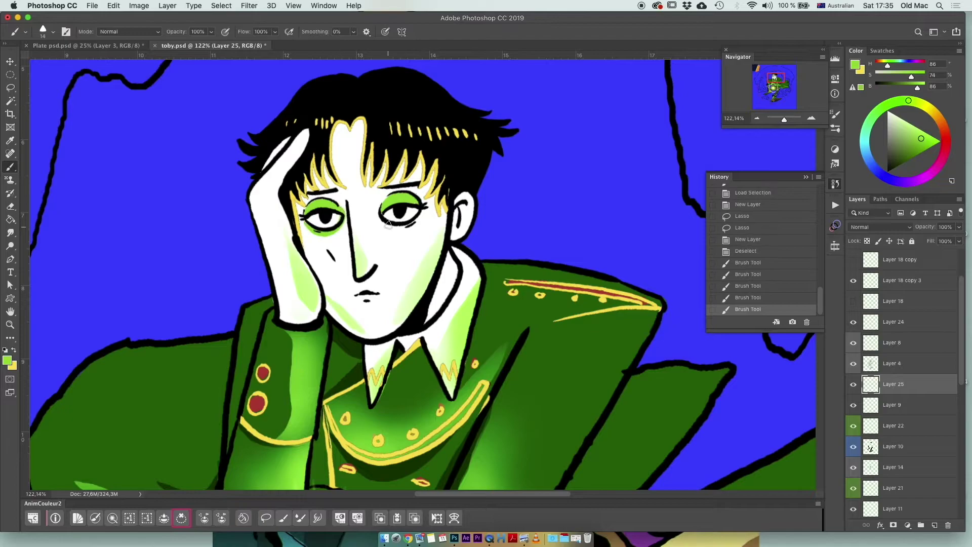
- Colour-code the line art layer, keep Layer 24 above Layer 23 and reload the line-art selection
click(165, 518)
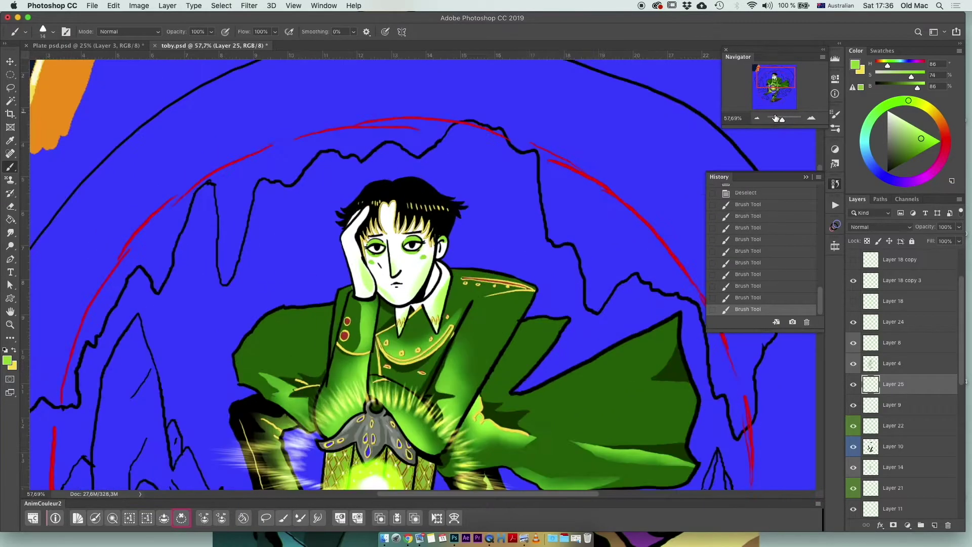
scroll(871, 405, down, 5)
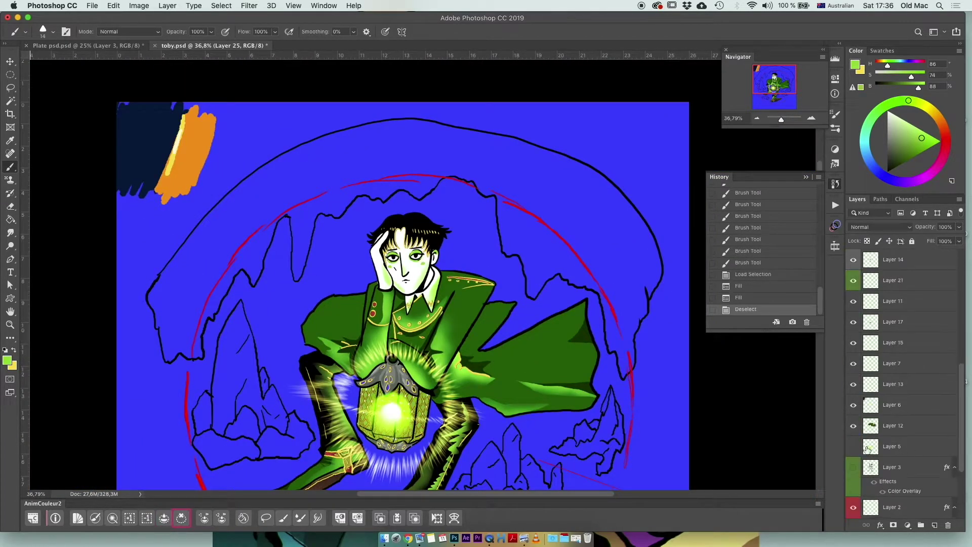
scroll(856, 375, down, 5)
right_click(855, 385)
click(841, 482)
mouse_move(856, 389)
mouse_down()
mouse_move(871, 457)
mouse_move(894, 425)
mouse_up()
ctrl+click(871, 446)
scroll(385, 274, down, 3)
click(940, 117)
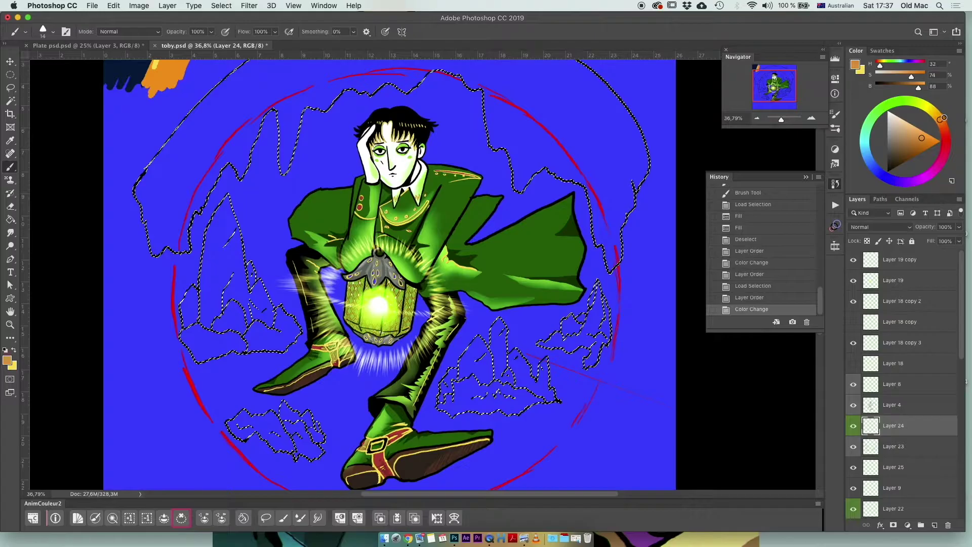
- Feather the line-art selection and paint the first left-mountain sketch lines orange
click(164, 518)
click(182, 518)
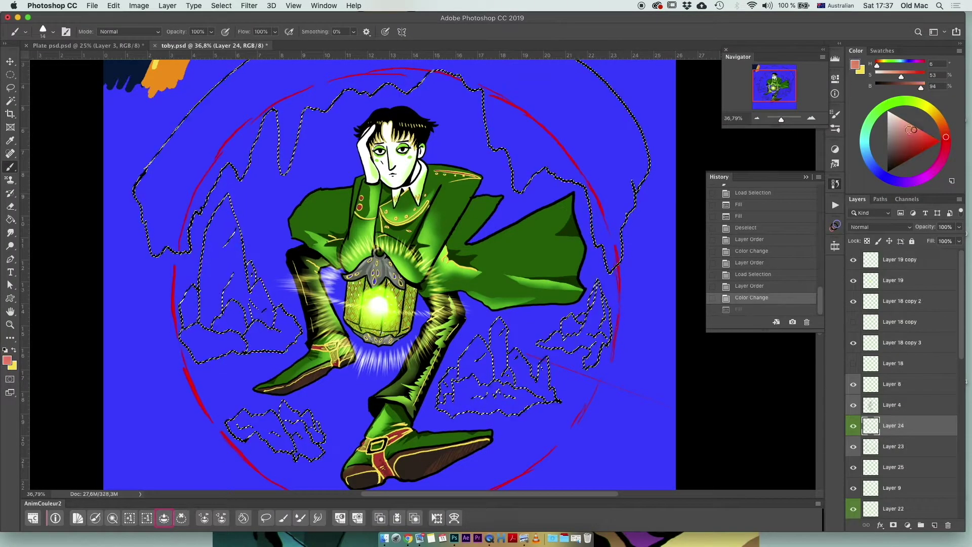
click(222, 6)
click(352, 190)
key(Return)
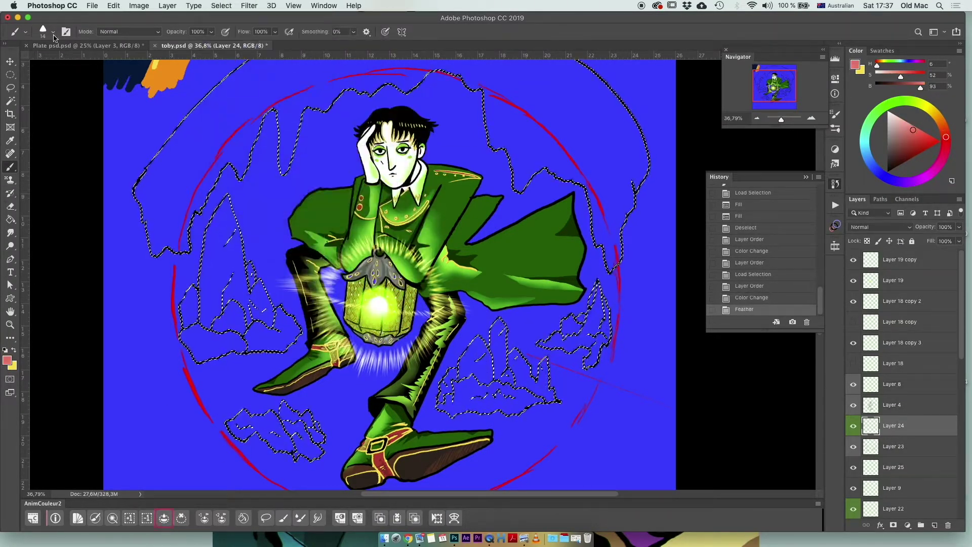
scroll(239, 304, up, 5)
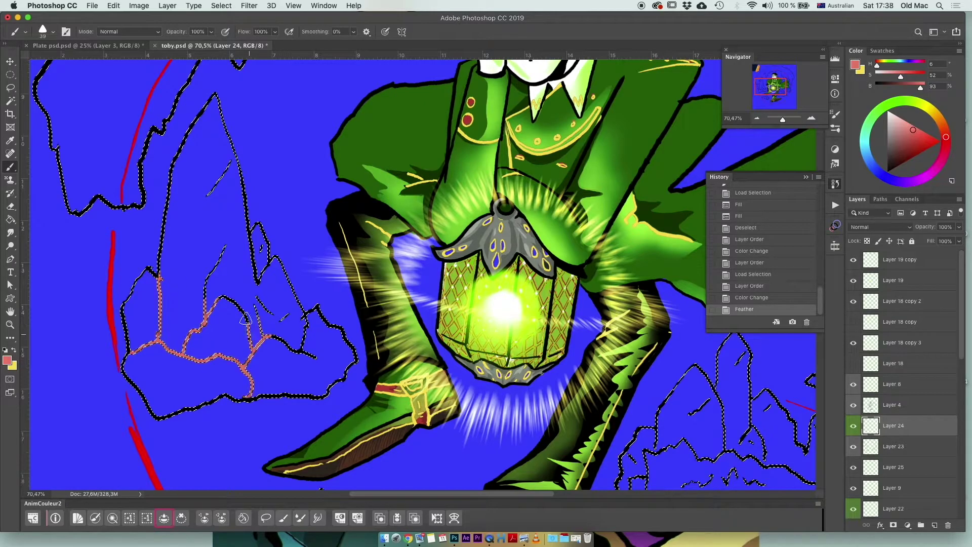
drag(225, 247, 206, 283)
drag(231, 162, 209, 194)
drag(276, 101, 213, 264)
- Restore and slightly expand the selection, then repaint the left and right peak lines orange
key(ctrl+d)
scroll(456, 274, down, 5)
click(771, 296)
click(182, 518)
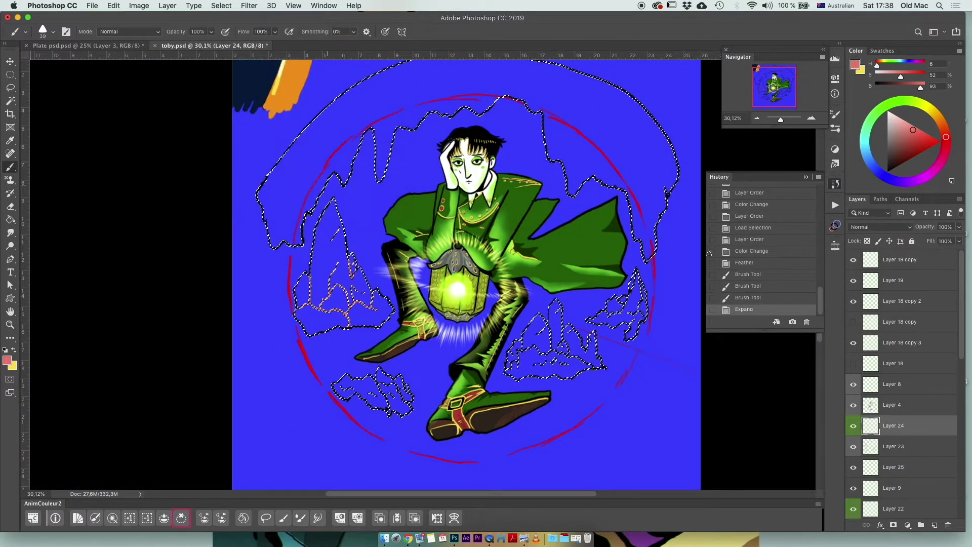
scroll(651, 360, up, 5)
mouse_move(165, 362)
mouse_down()
mouse_move(203, 301)
mouse_move(375, 349)
mouse_up()
drag(241, 383, 365, 379)
drag(334, 182, 322, 200)
drag(395, 350, 436, 375)
drag(372, 261, 362, 269)
drag(438, 288, 443, 301)
drag(425, 372, 453, 387)
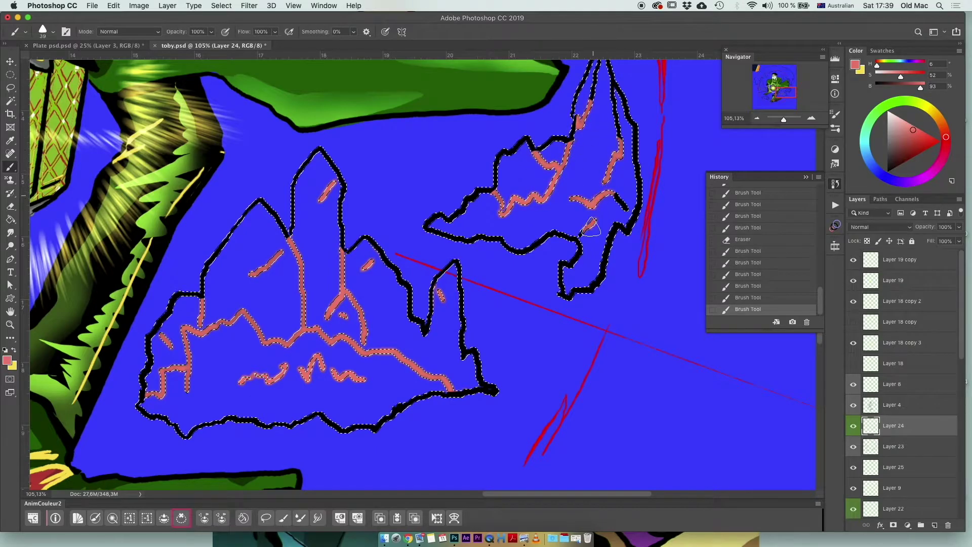
- Repaint the lower-left rocks and remaining ridge lines orange with a 19 px brush, then deselect
drag(595, 220, 580, 236)
scroll(591, 228, up, 5)
drag(583, 304, 601, 239)
key(ctrl+0)
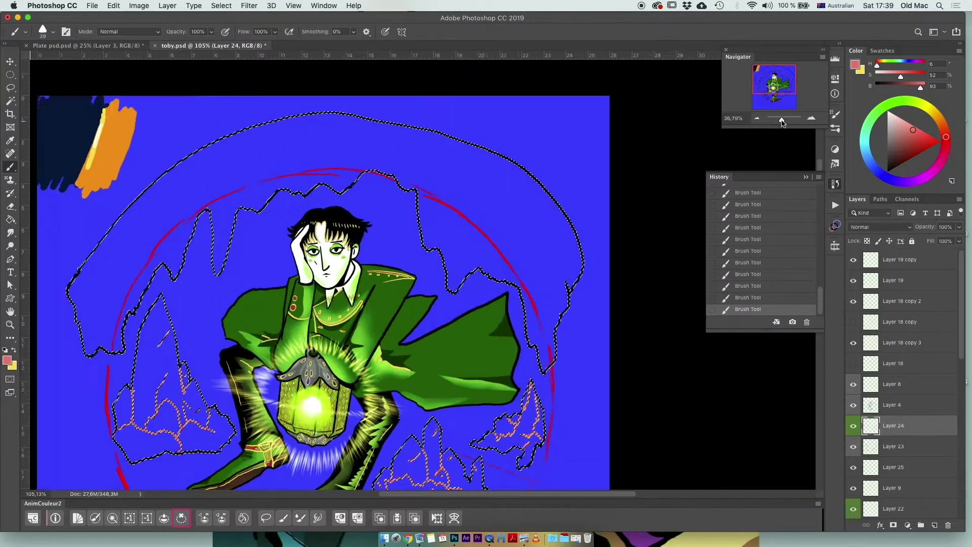
scroll(135, 349, up, 5)
drag(43, 331, 137, 350)
drag(229, 383, 294, 403)
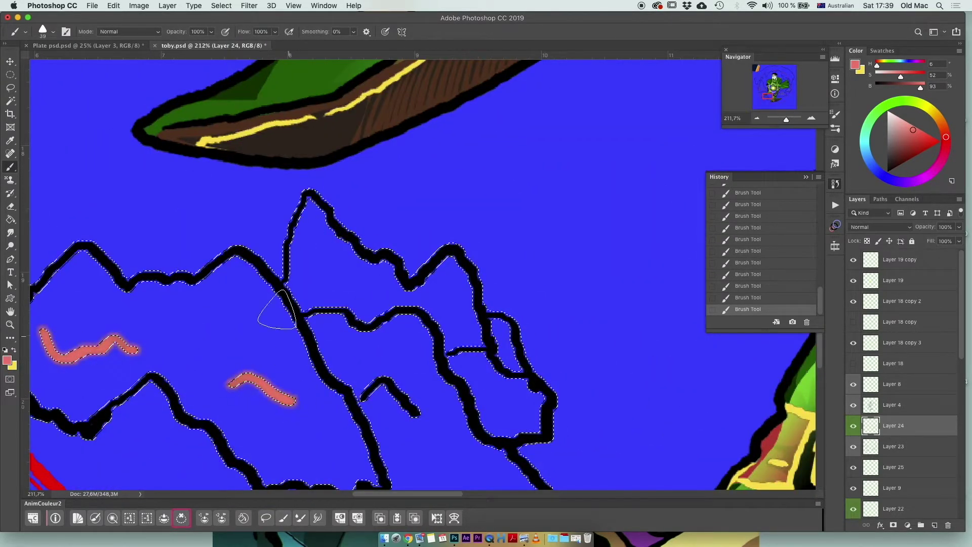
drag(282, 286, 350, 394)
drag(306, 312, 474, 418)
drag(481, 322, 506, 378)
scroll(465, 318, down, 3)
key([)
key([)
drag(465, 318, 526, 261)
mouse_move(361, 284)
mouse_down()
mouse_move(416, 299)
mouse_move(374, 377)
mouse_up()
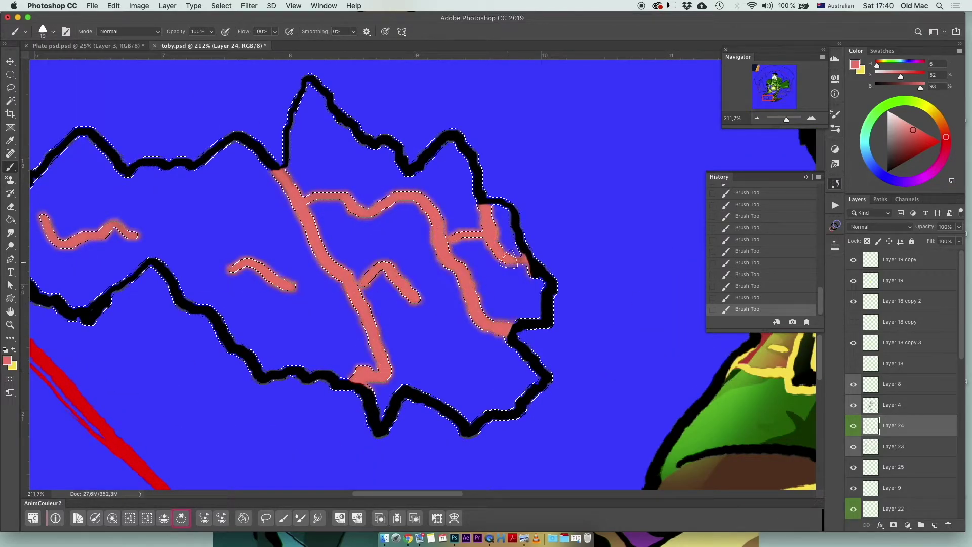
click(182, 518)
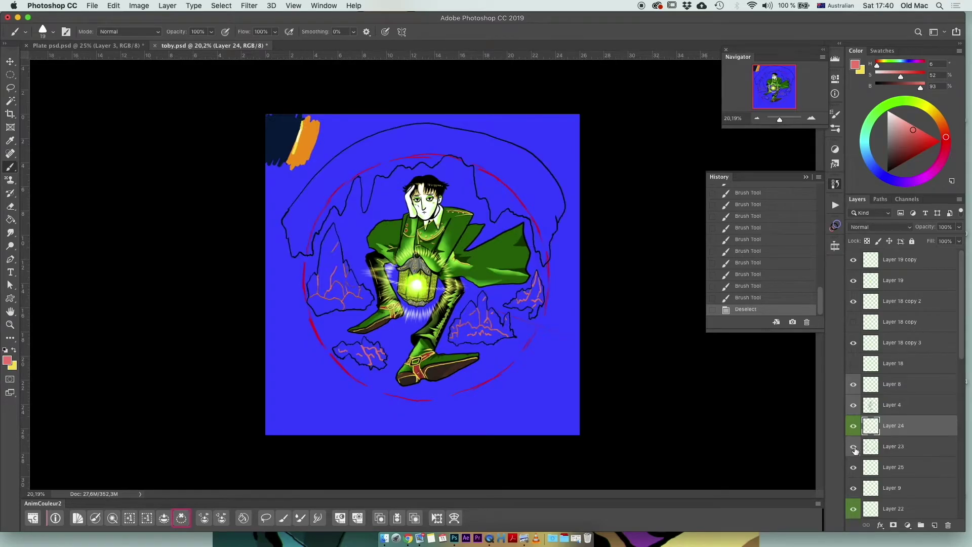
- Fill the rock and cave areas pink on a new layer and shade darker pink facets on the left rock
click(130, 518)
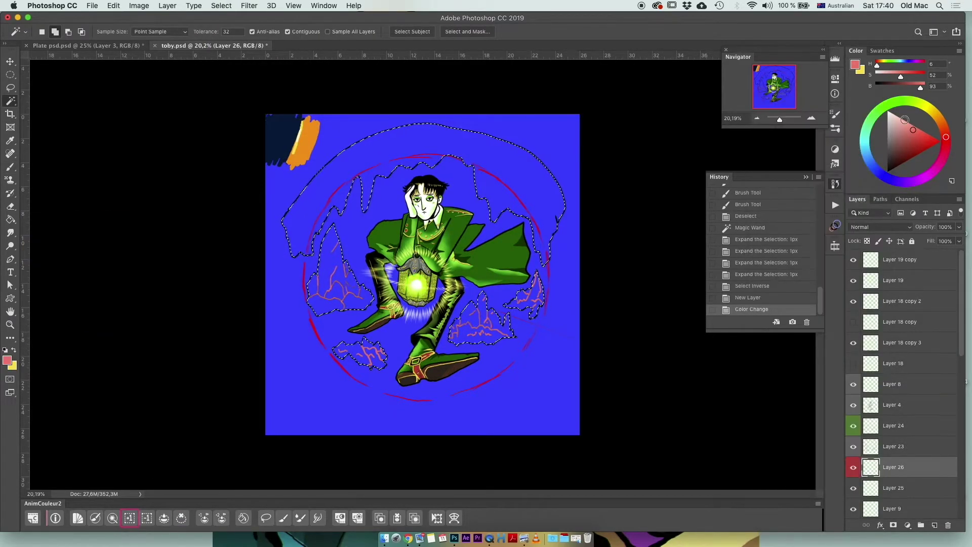
click(182, 517)
drag(177, 316, 175, 298)
click(165, 517)
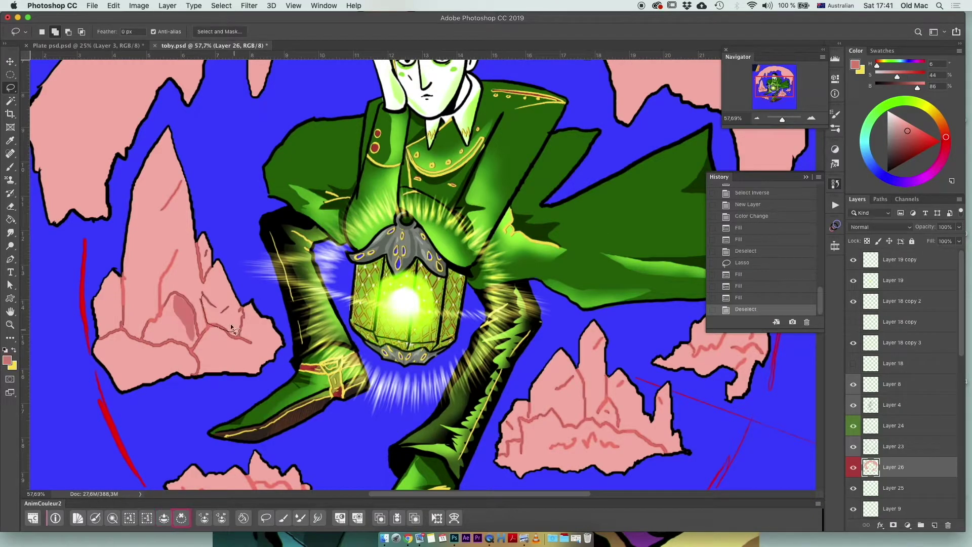
drag(232, 327, 229, 296)
key(alt+BackSpace)
key(ctrl+d)
drag(229, 284, 226, 307)
click(130, 518)
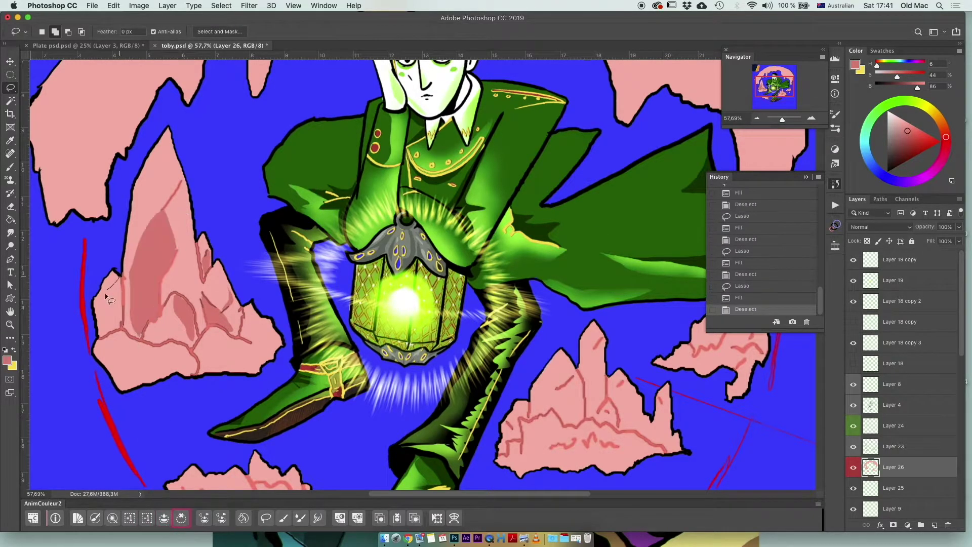
- Fill the left rock's upper tip and another highlight facet with a lighter sampled pink
key(i)
click(10, 88)
drag(139, 218, 179, 183)
key(alt+BackSpace)
key(ctrl+d)
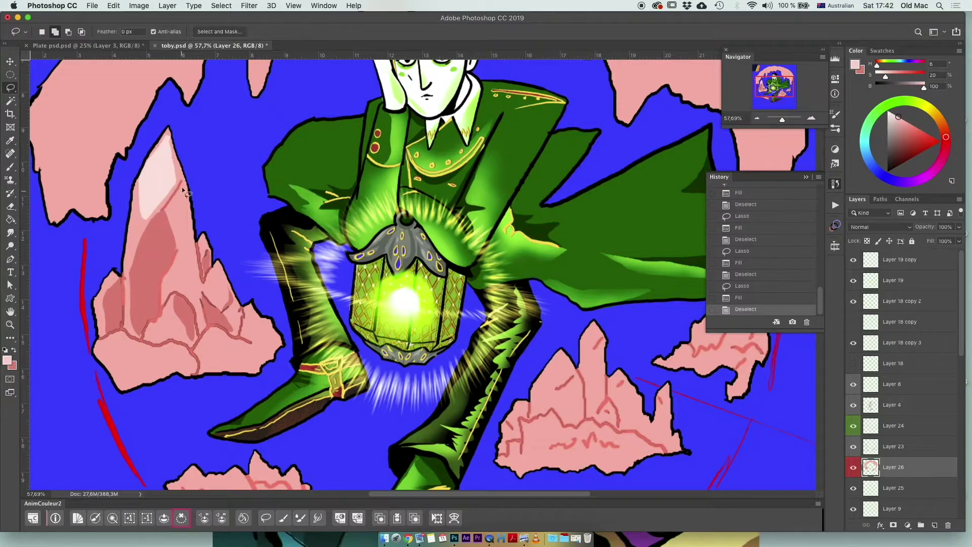
drag(153, 325, 155, 328)
key(alt+BackSpace)
key(ctrl+d)
click(166, 517)
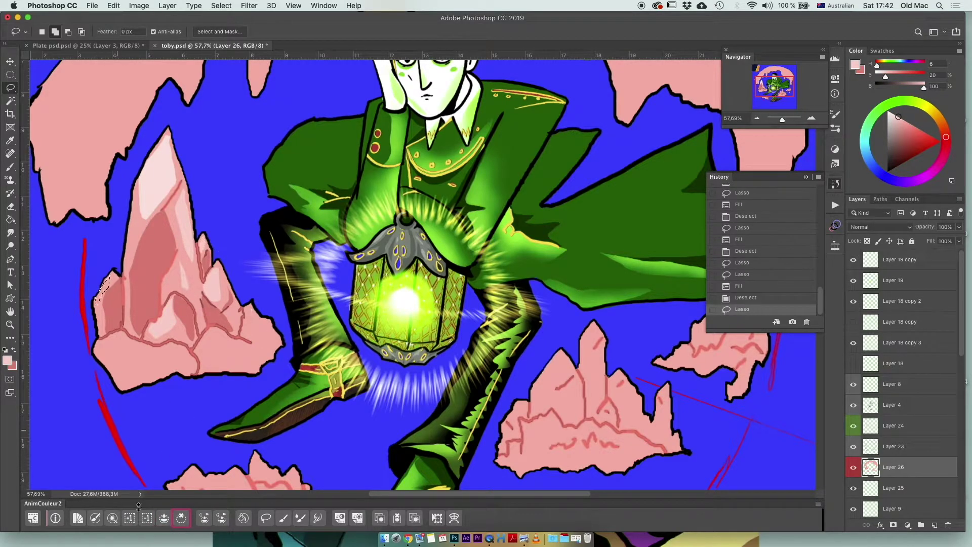
- Fill the rock line art on Layer 24 red
key(alt+BackSpace)
key(ctrl+d)
scroll(116, 374, down, 2)
click(894, 426)
key(x)
key(alt+BackSpace)
key(ctrl+d)
- Apply a Hue/Saturation tweak and an Exposure of +0,43 with offset -0,0854
key(ctrl+u)
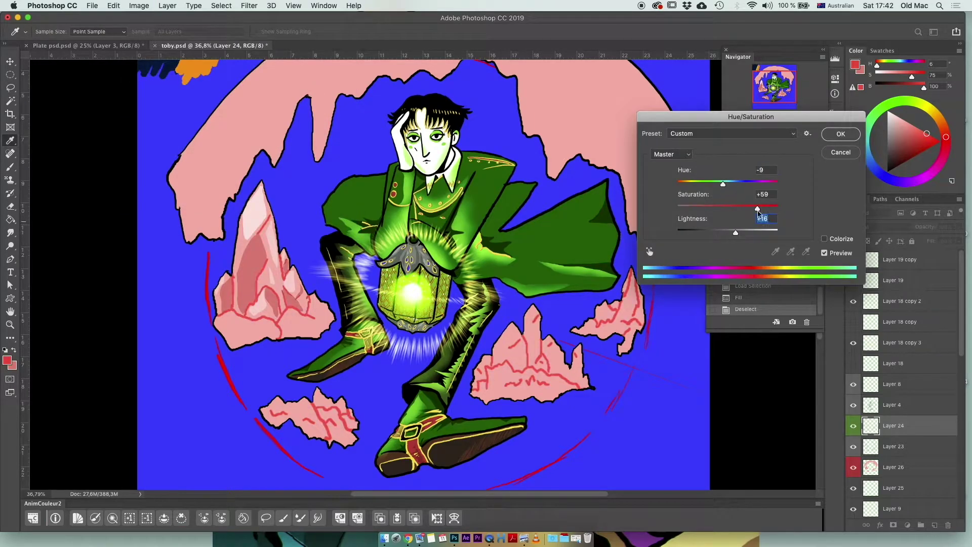
key(Return)
click(139, 6)
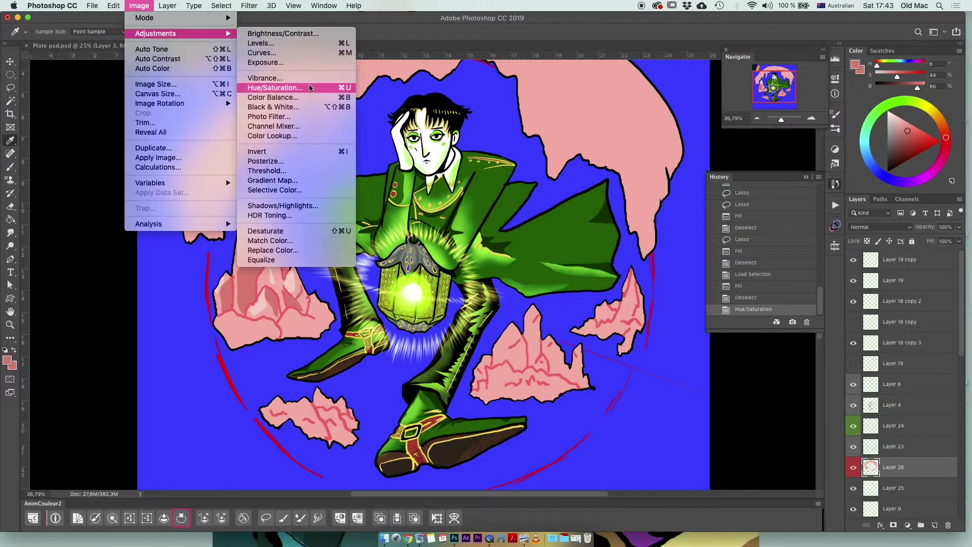
click(294, 64)
drag(644, 251, 633, 251)
drag(645, 227, 649, 225)
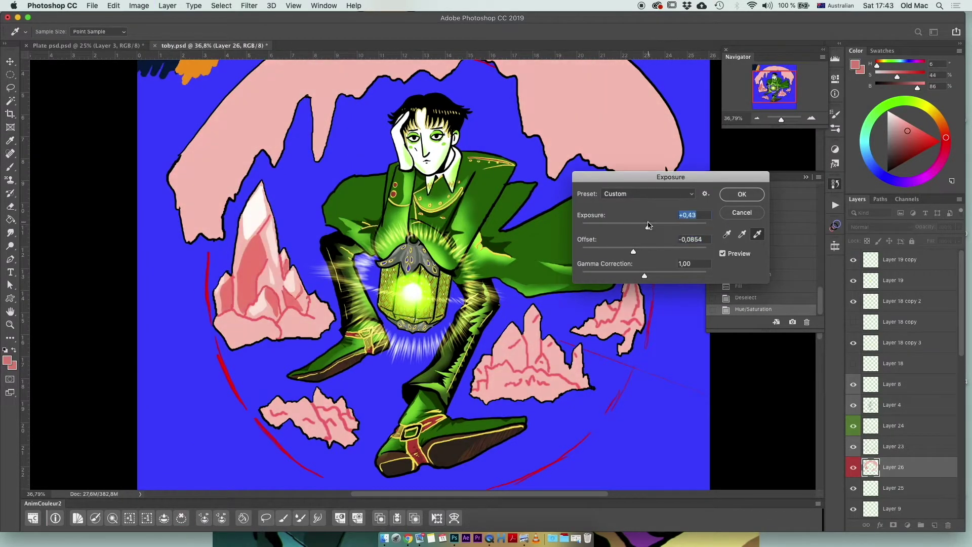
click(741, 195)
- Lasso highlight areas on the peaks
key(l)
scroll(545, 409, up, 5)
drag(408, 252, 441, 231)
drag(483, 192, 509, 162)
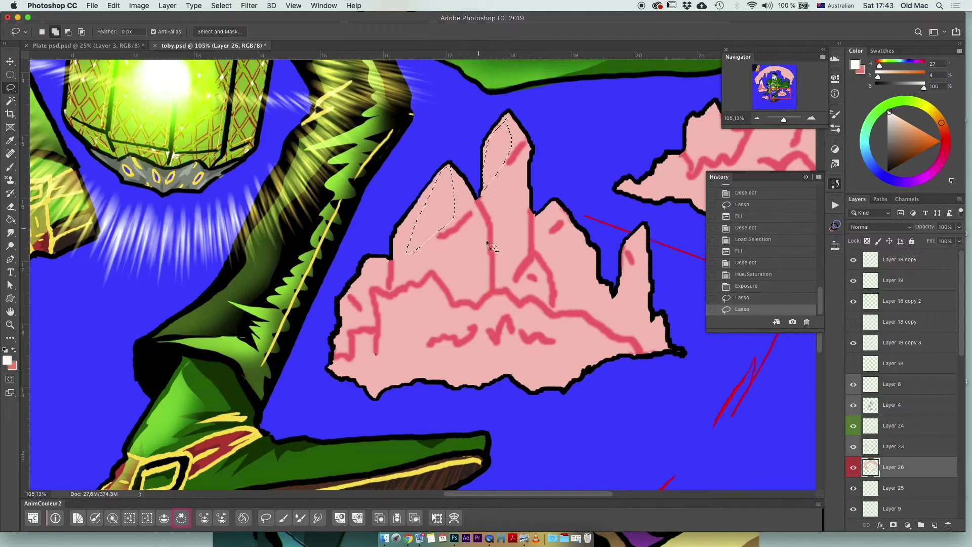
- Lasso the crystal peak highlights and fill them white, then return to pink
drag(365, 304, 368, 309)
key(alt+BackSpace)
key(super+d)
key(x)
drag(427, 273, 469, 220)
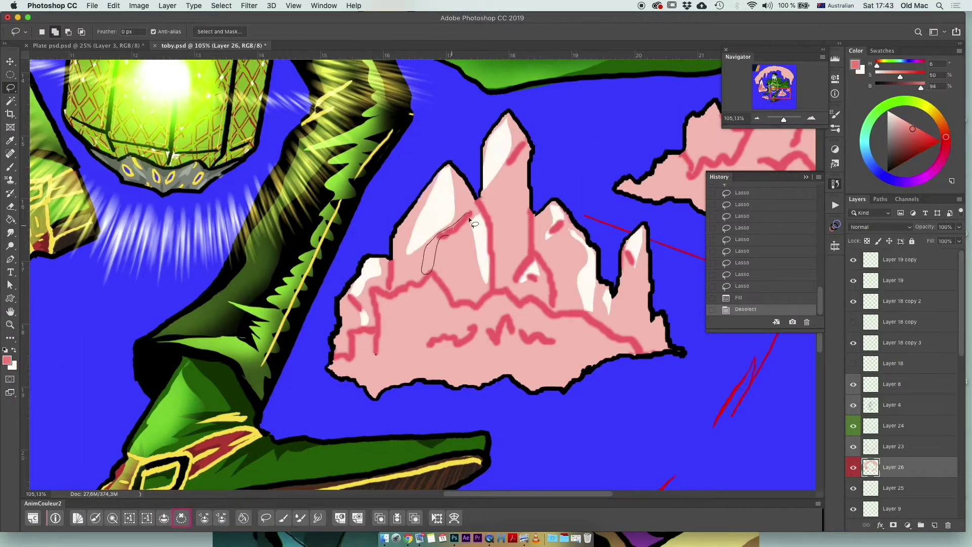
- Fill the first shadow facets on the crystal with darker pink
drag(624, 344, 628, 348)
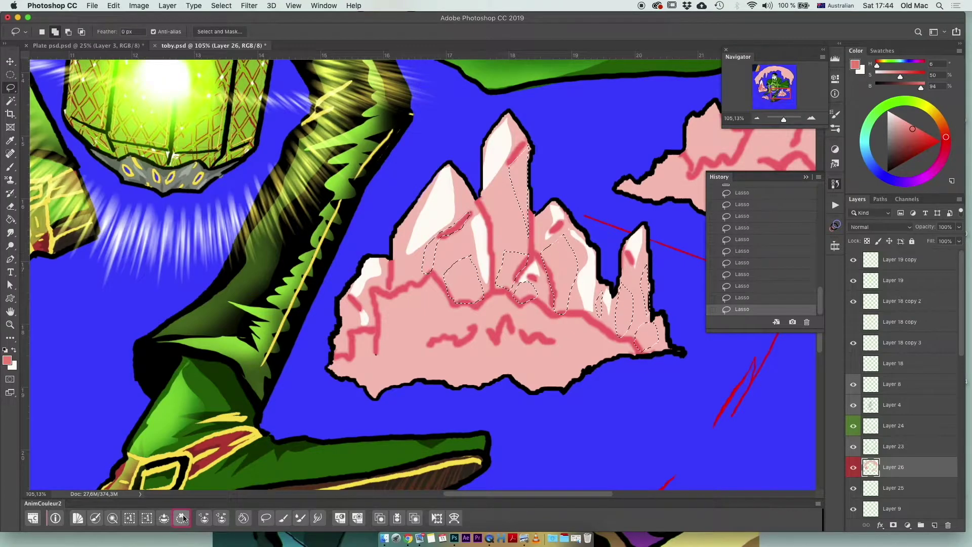
key(alt+BackSpace)
key(super+d)
drag(341, 313, 357, 337)
- Shade two facets on the right-hand crystal with darker pink
key(super+0)
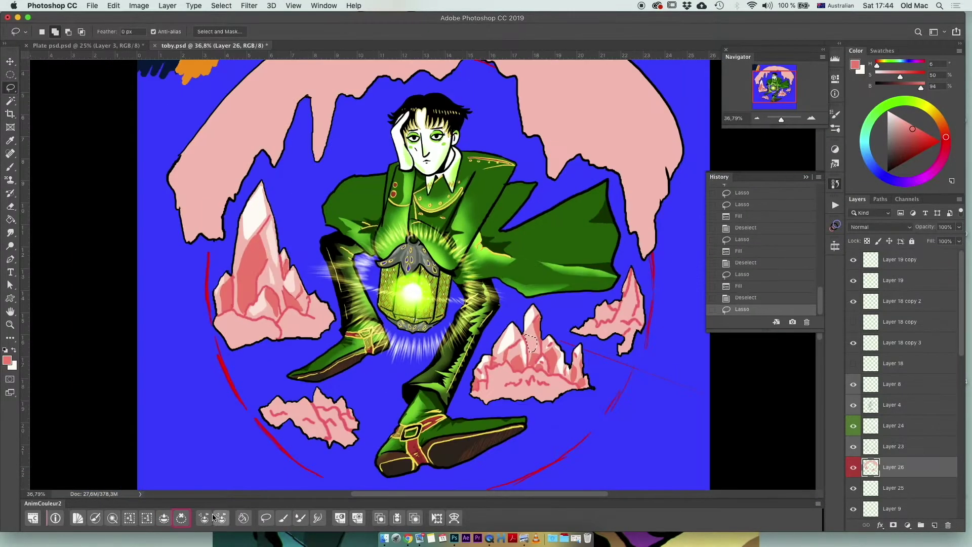
mouse_move(770, 86)
mouse_down()
mouse_move(782, 99)
mouse_move(788, 90)
mouse_up()
drag(507, 152, 537, 283)
drag(415, 324, 527, 314)
key(alt+BackSpace)
key(super+d)
mouse_move(487, 297)
mouse_down()
mouse_move(469, 258)
mouse_move(483, 299)
mouse_up()
key(alt+BackSpace)
key(super+d)
drag(372, 239, 369, 276)
- Outline four more right-crystal facets and fill them darker pink
drag(494, 221, 499, 293)
drag(557, 185, 564, 279)
drag(524, 126, 509, 195)
drag(492, 134, 481, 167)
key(alt+BackSpace)
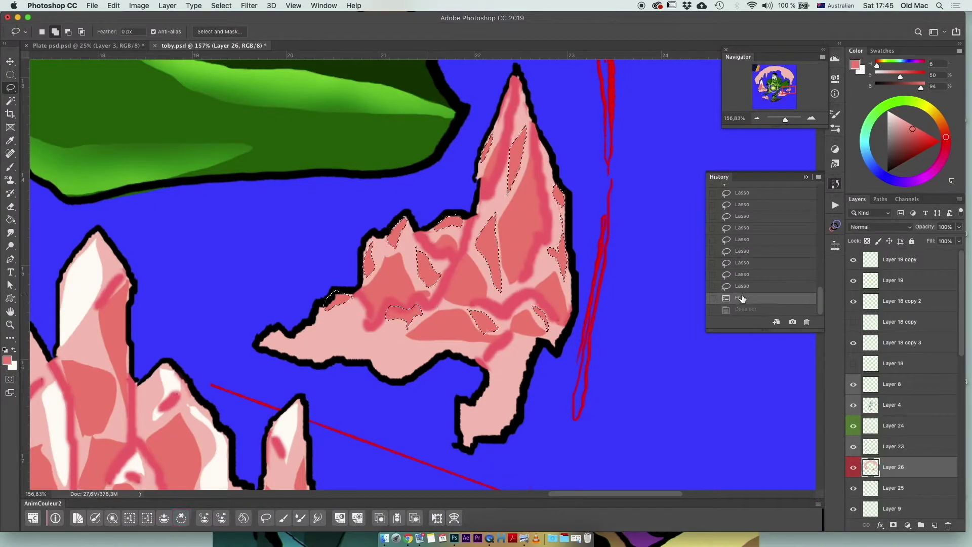
key(super+d)
key(x)
- Fill the next crystal cluster's outlined highlights with white
key(super+0)
scroll(423, 269, up, 5)
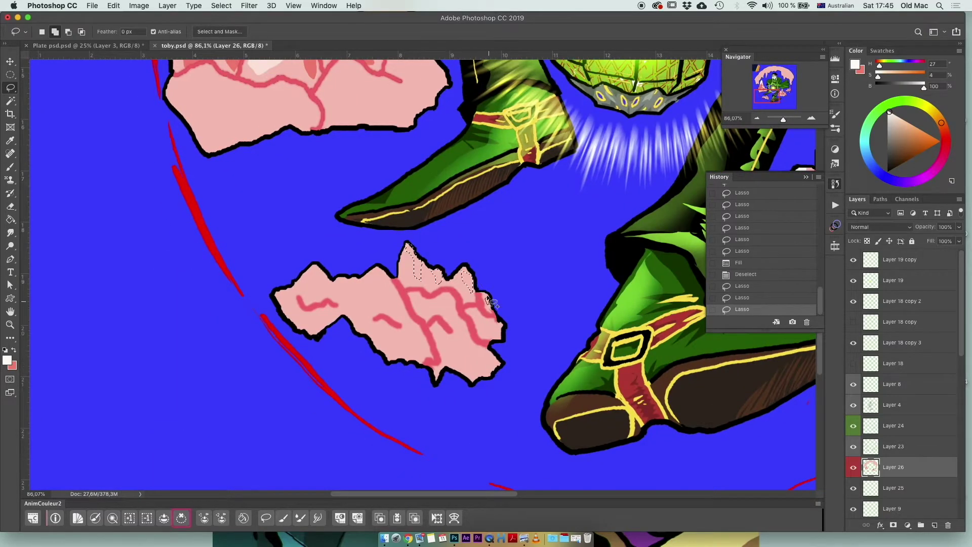
key(alt+BackSpace)
key(super+d)
key(x)
- Fill the lower-left crystal's highlight and darker facets with pink shades
drag(301, 298, 325, 304)
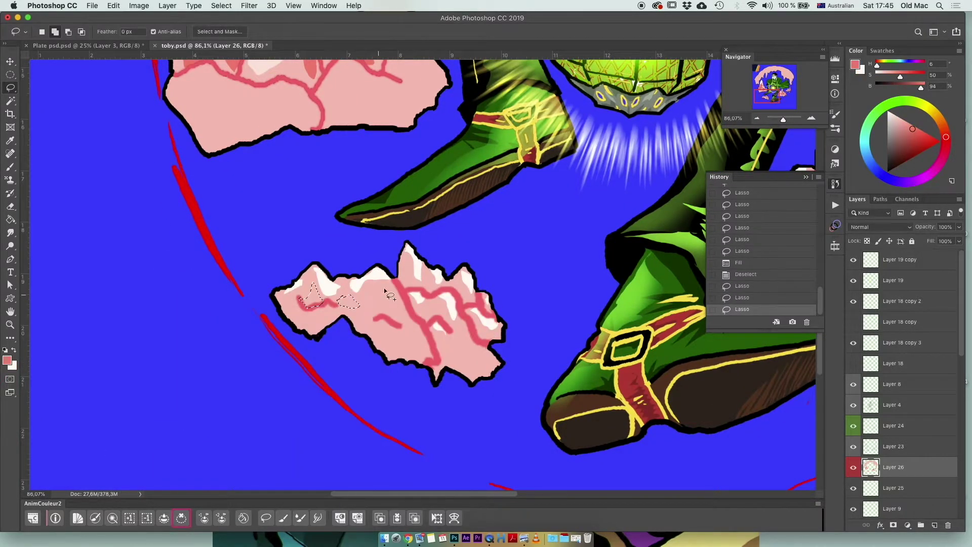
key(alt+BackSpace)
key(super+d)
drag(416, 311, 434, 305)
key(alt+BackSpace)
key(super+d)
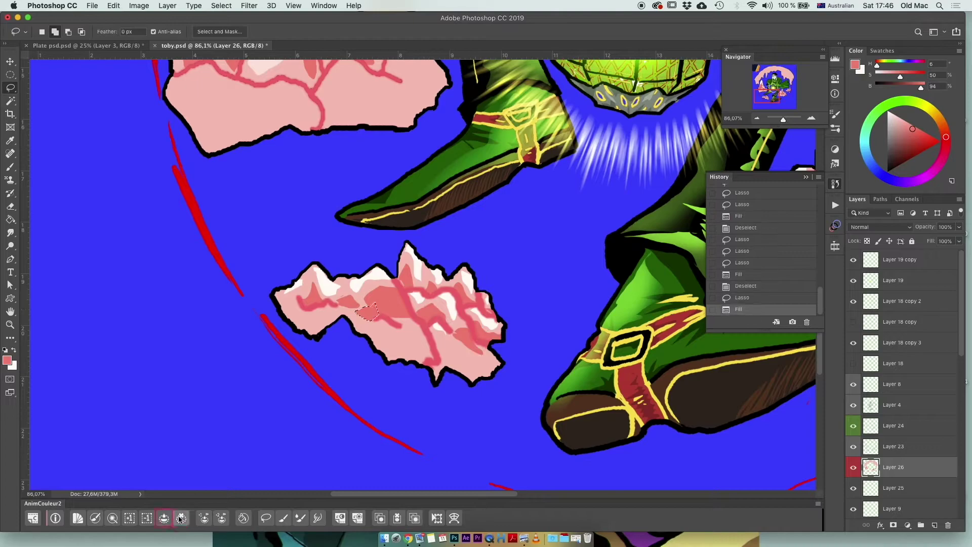
- Add new empty Layer 27 and sample a colour from the artwork with the eyedropper
key(super+0)
key(super+shift+alt+n)
key(i)
click(362, 276)
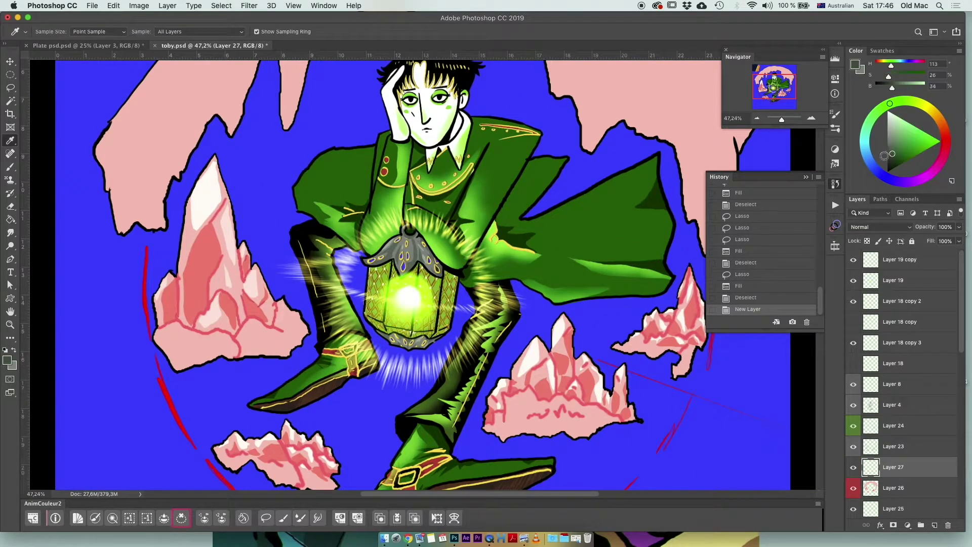
- Lasso the rock base under the left crystals and fill it grey
key(l)
drag(208, 324, 161, 332)
click(162, 332)
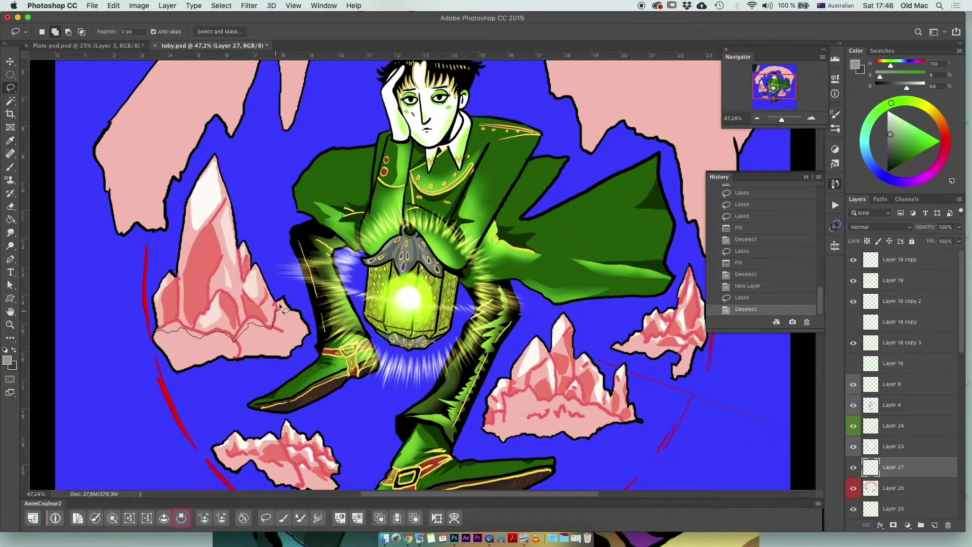
mouse_move(251, 361)
mouse_down()
mouse_move(238, 360)
mouse_move(284, 337)
mouse_up()
key(alt+BackSpace)
key(super+d)
- Shade the left rock's underside with dark grey
drag(276, 317, 307, 329)
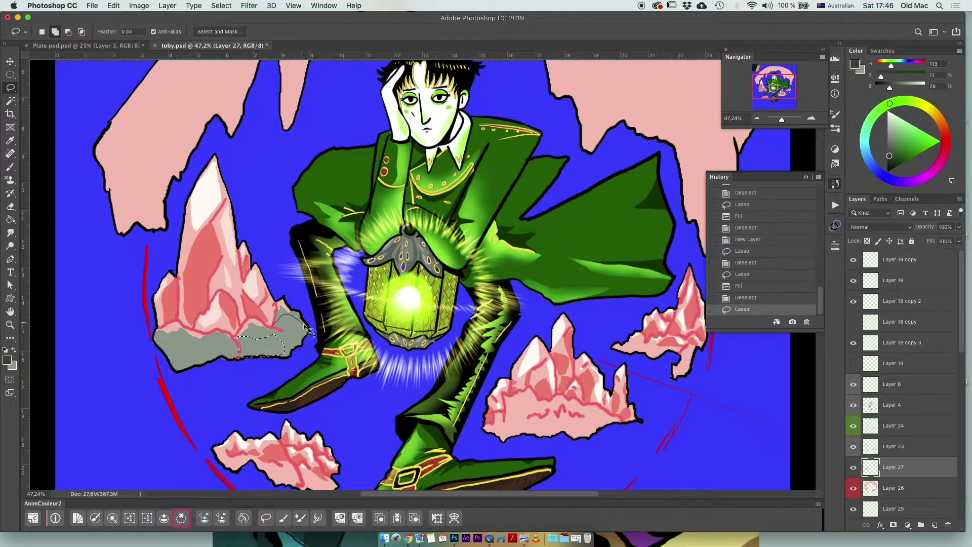
drag(215, 369, 158, 345)
drag(234, 354, 253, 362)
key(alt+BackSpace)
key(super+d)
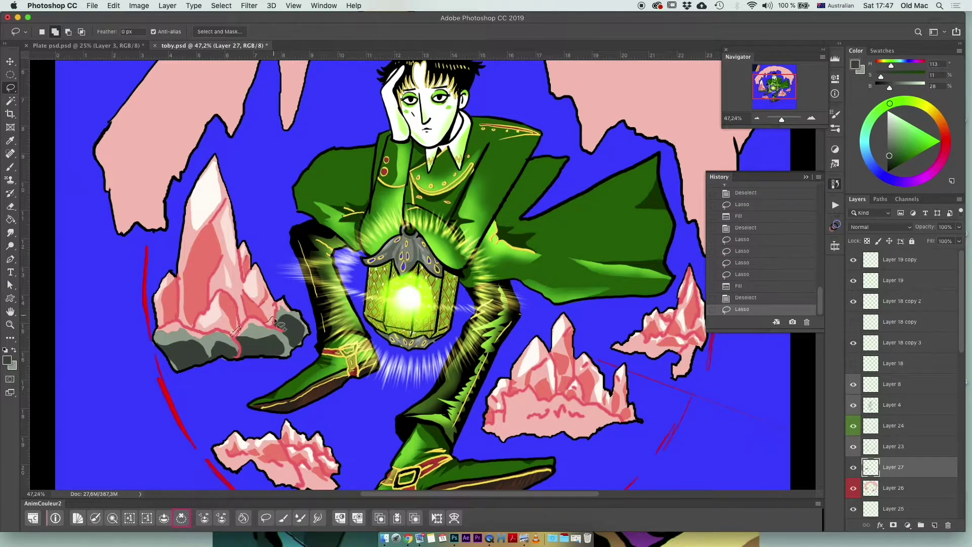
- Outline the rock under the right crystals and shade its underside dark grey
scroll(593, 279, down, 3)
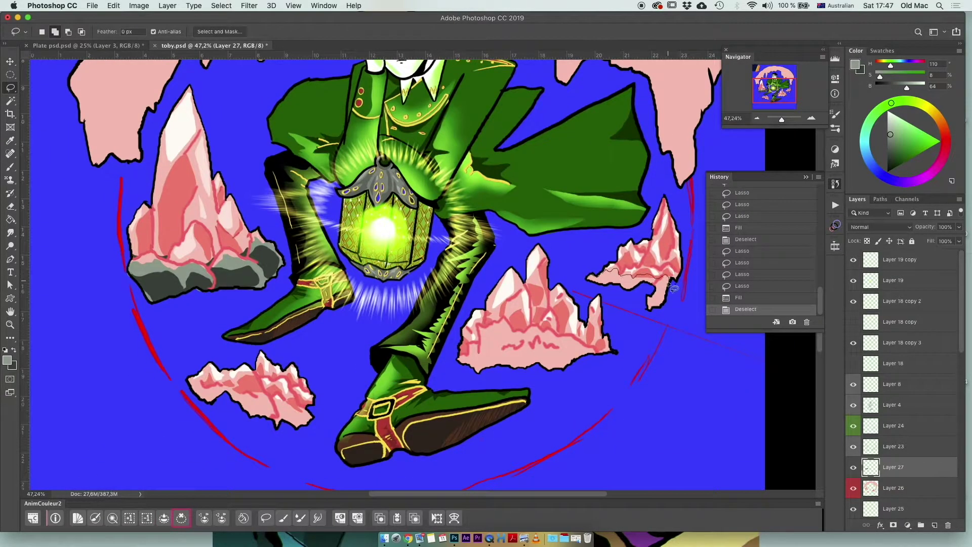
drag(625, 293, 622, 290)
click(164, 518)
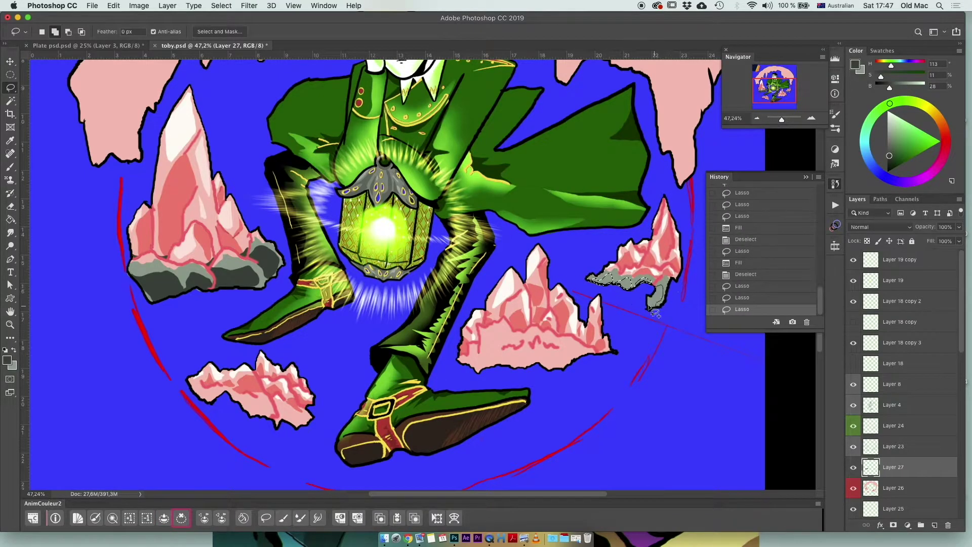
click(164, 518)
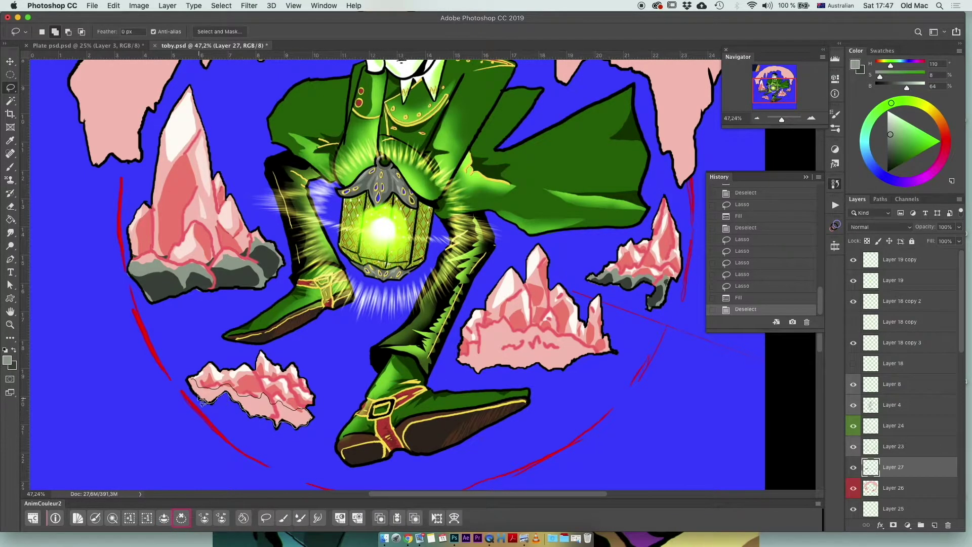
- Fill the rock base under the lower-left crystals with grey
drag(201, 400, 200, 399)
key(alt+BackSpace)
key(super+d)
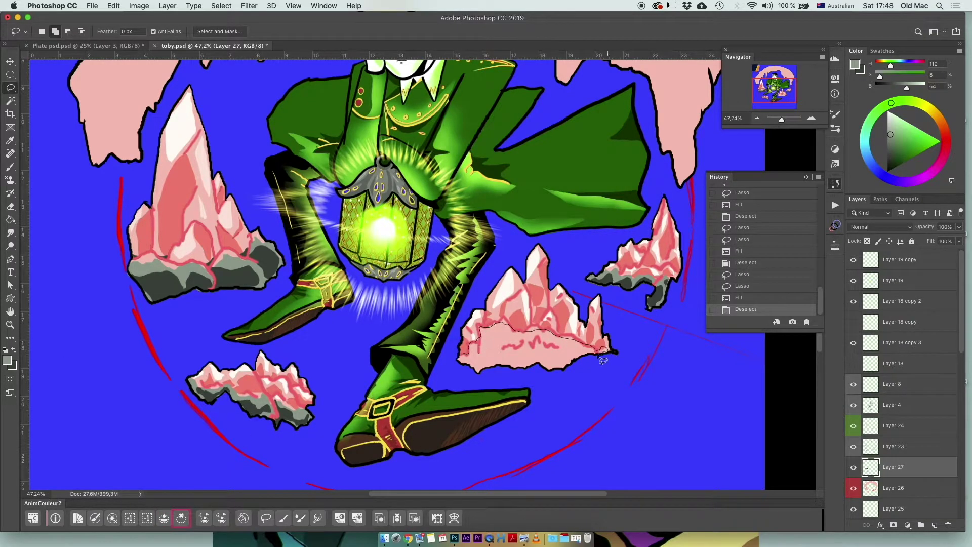
key(alt+BackSpace)
key(super+d)
- Shade the middle crystals' rock with darker grey, then zoom out to the whole image
drag(484, 375, 474, 349)
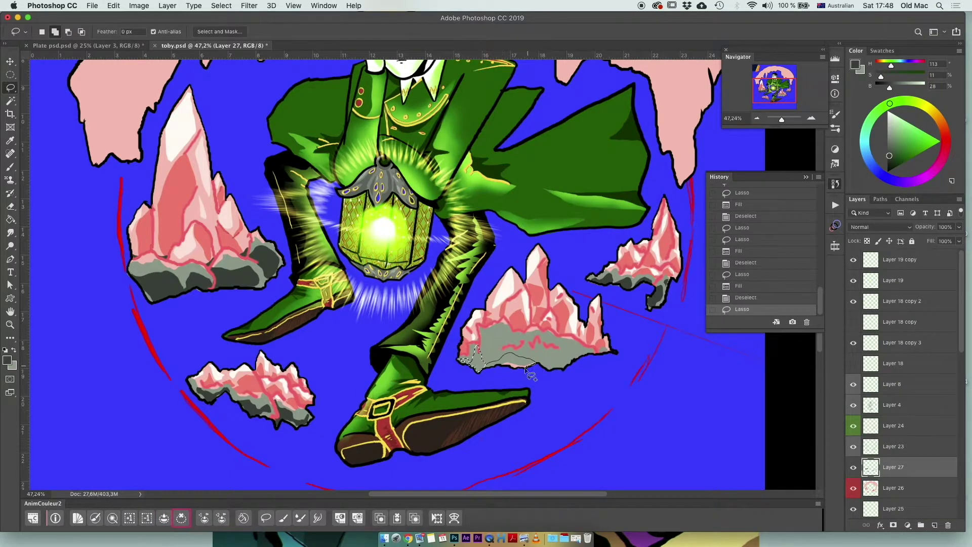
click(165, 518)
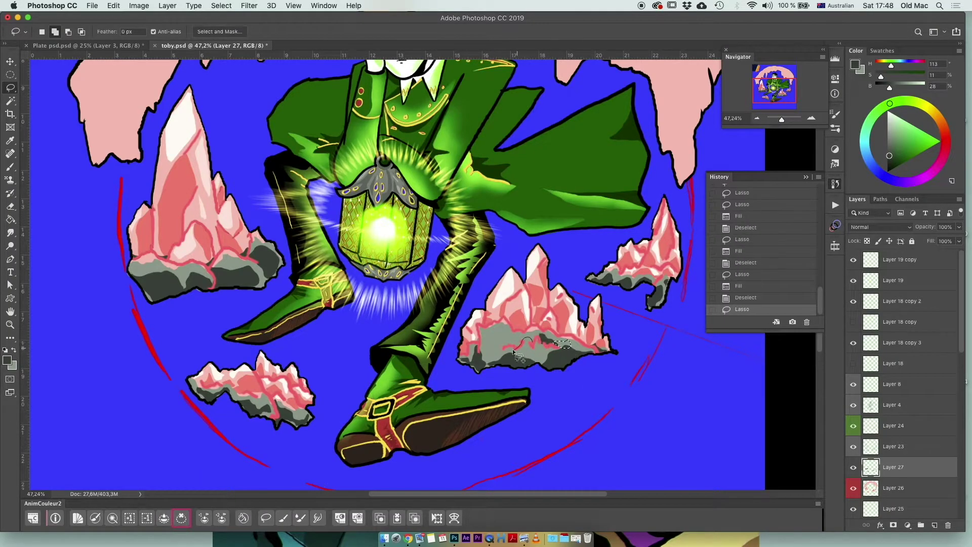
click(182, 517)
drag(474, 348, 480, 344)
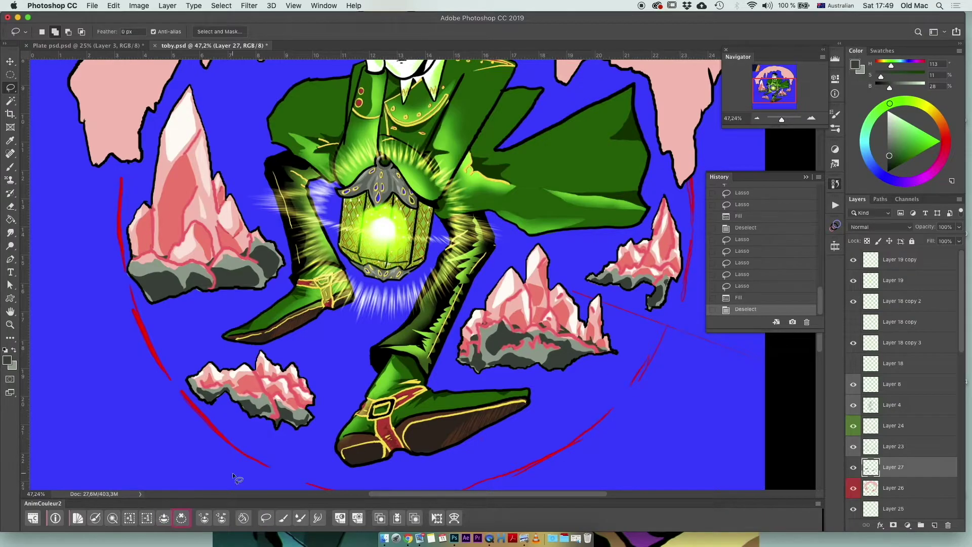
key(super+0)
key(alt+bracketleft)
- Lasso drip shapes along the grey ceiling, fill them dark grey, and nudge them into place
key(g)
key(x)
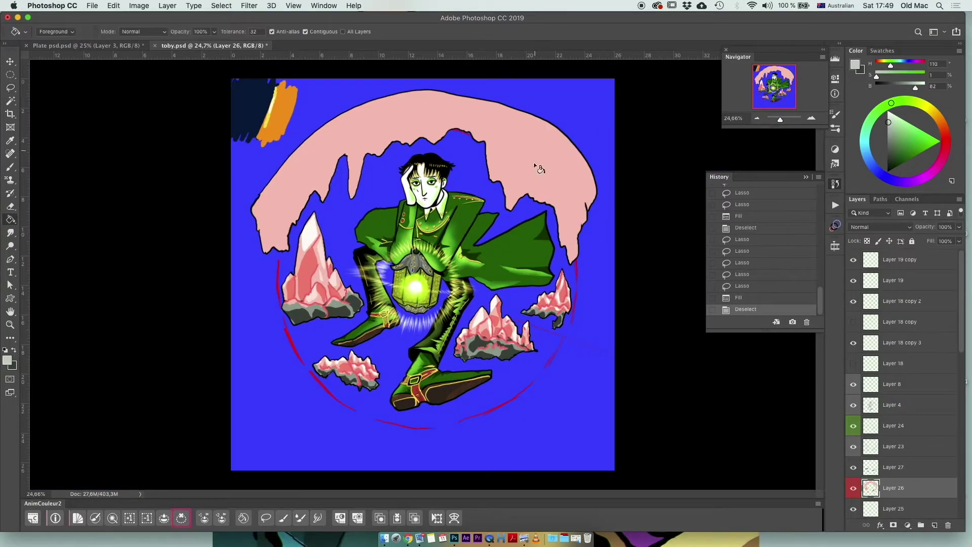
key(l)
drag(274, 201, 292, 205)
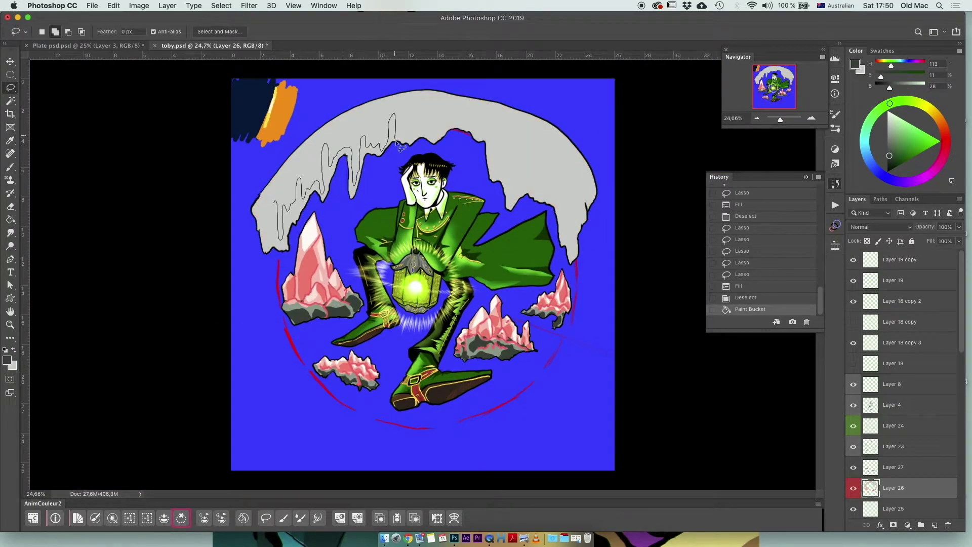
drag(582, 238, 577, 246)
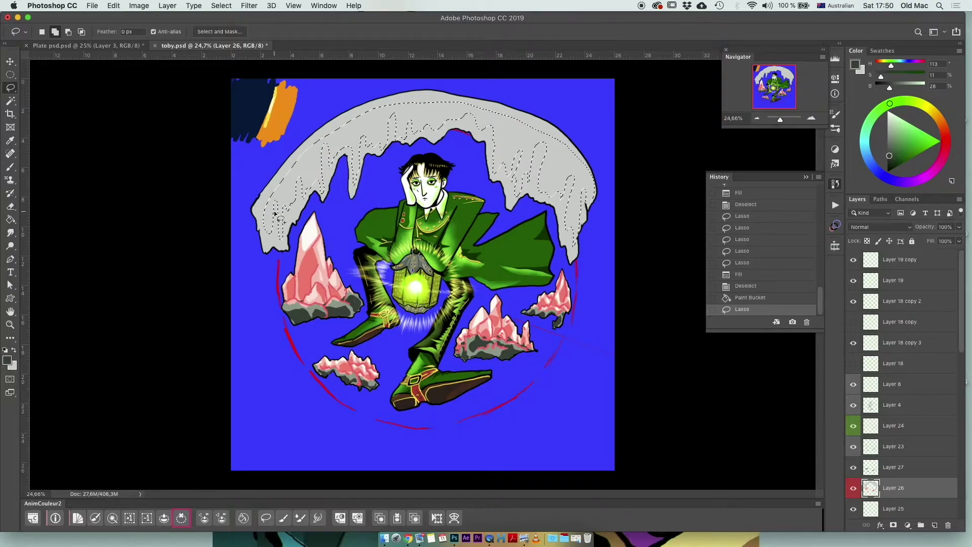
key(alt+BackSpace)
key(v)
drag(547, 157, 552, 160)
key(ctrl+d)
- Fill two icicle edges light grey, then load the icicles and crystals as one selection
key(l)
key(x)
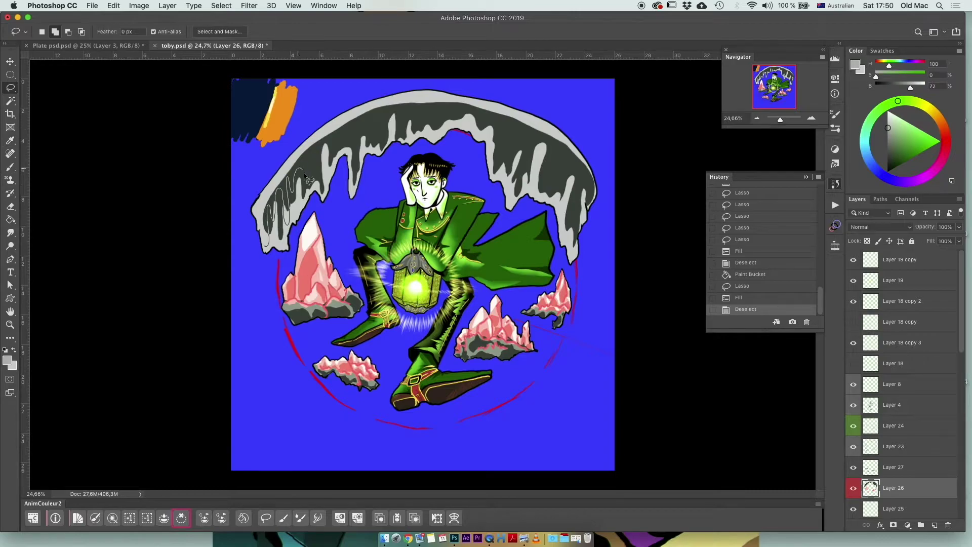
drag(269, 194, 274, 203)
key(alt+BackSpace)
key(ctrl+d)
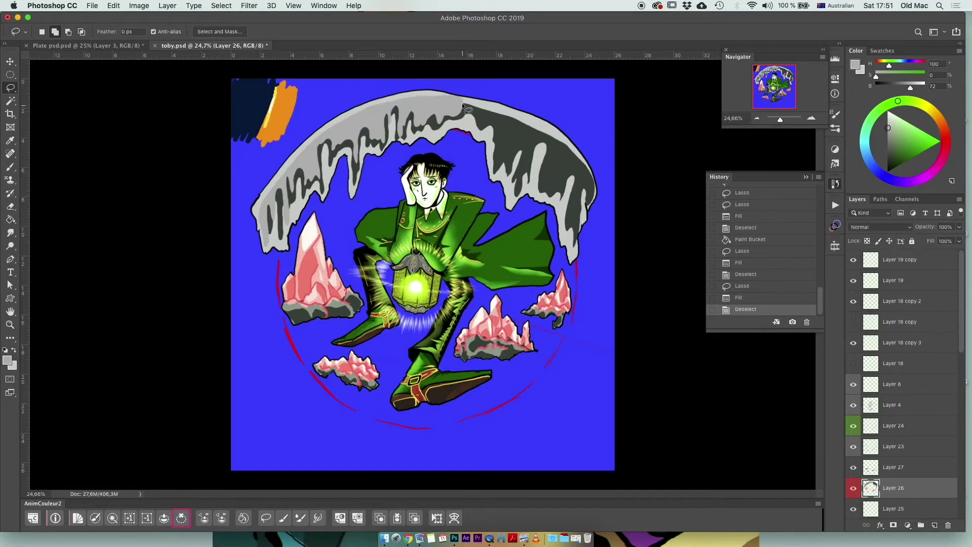
drag(578, 168, 580, 172)
key(alt+BackSpace)
key(ctrl+d)
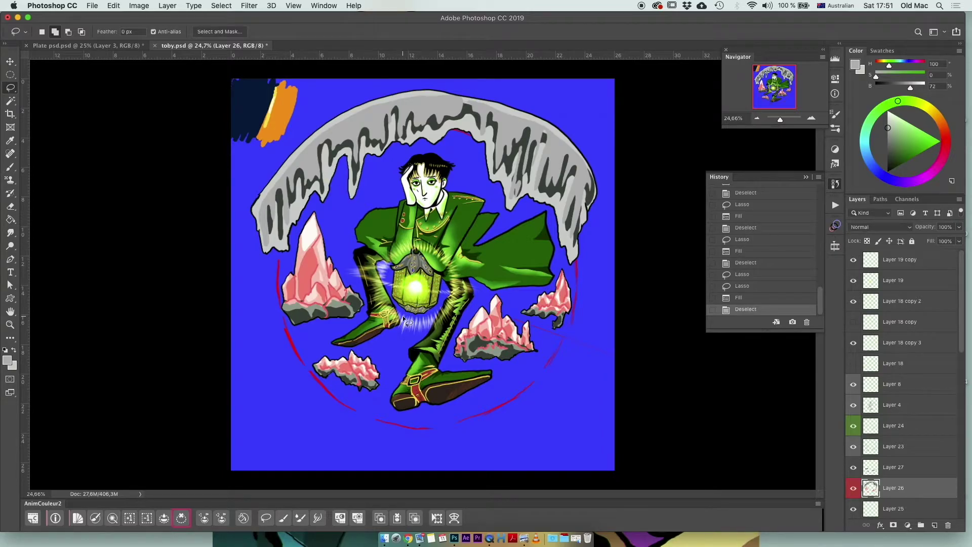
ctrl+click(868, 426)
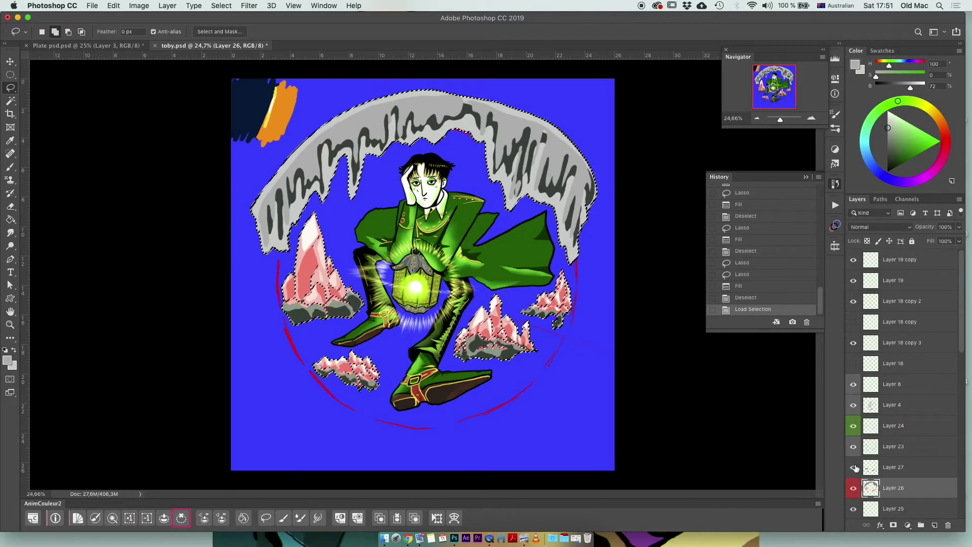
- On Layer 24, subtract the crystals from the icicle selection, fill it, expand, and fill again
click(871, 426)
drag(283, 213, 357, 330)
drag(314, 354, 377, 390)
mouse_move(456, 299)
mouse_down()
mouse_move(534, 352)
mouse_move(567, 291)
mouse_up()
key(alt+BackSpace)
click(221, 6)
click(357, 172)
key(Return)
key(alt+BackSpace)
key(ctrl+d)
- Move the red circle layer above the icicles and reposition the ring
key(ctrl+shift+bracketright)
drag(963, 268, 963, 421)
scroll(901, 365, up, 8)
scroll(902, 365, up, 2)
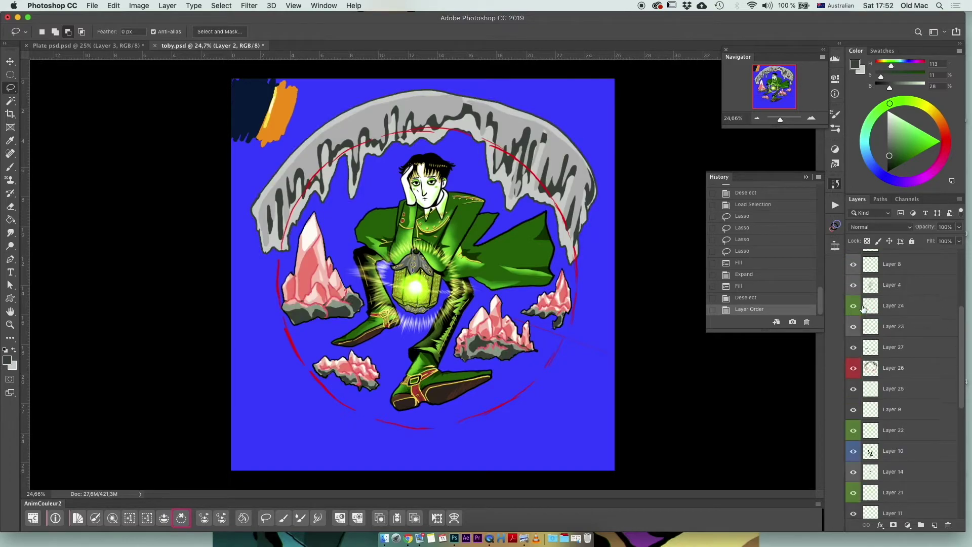
shift+click(877, 374)
key(ctrl+e)
key(ctrl+z)
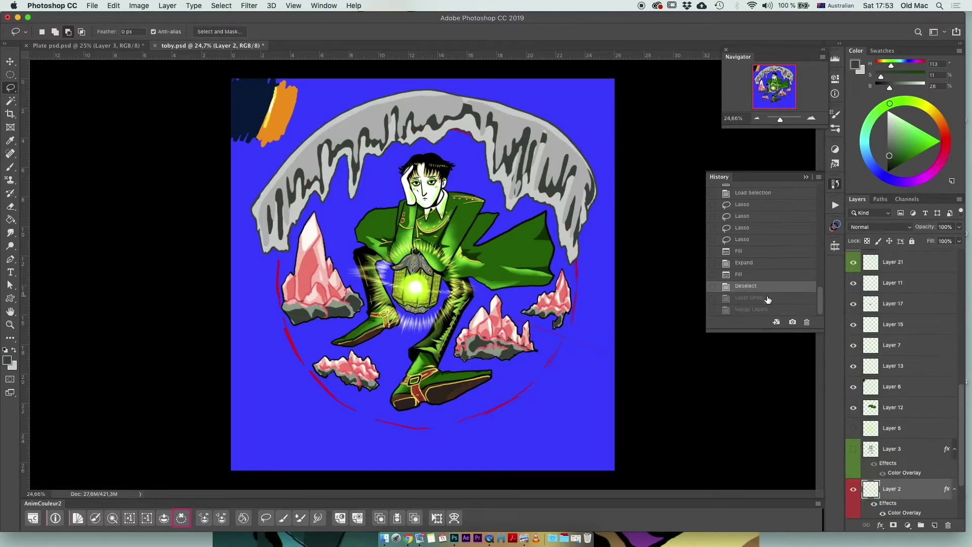
key(v)
drag(550, 176, 557, 181)
key(Return)
- Fill the background with dark navy
click(835, 225)
click(167, 522)
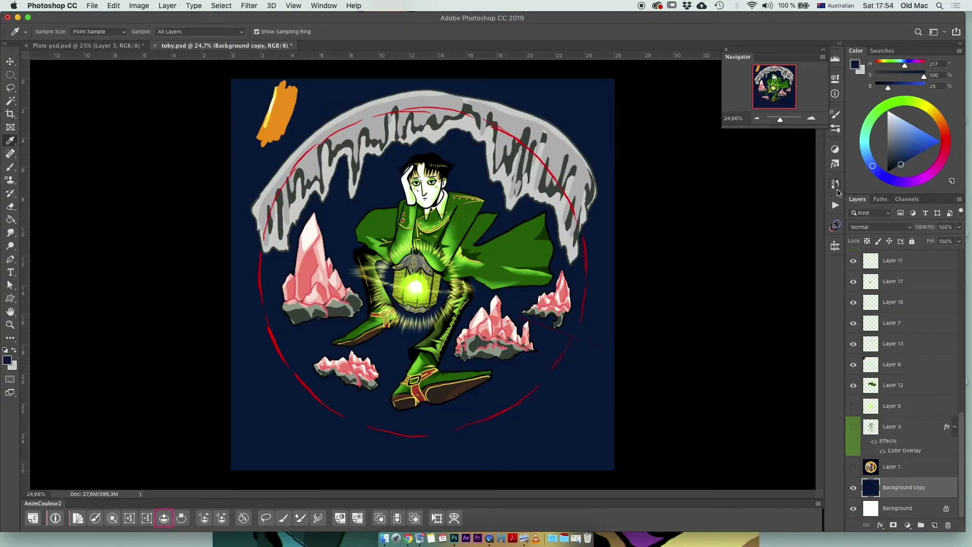
scroll(902, 355, up, 5)
- Discard a trial ceiling Hue/Saturation, then select the background around the artwork on Layer 24
click(893, 328)
key(l)
drag(302, 123, 293, 257)
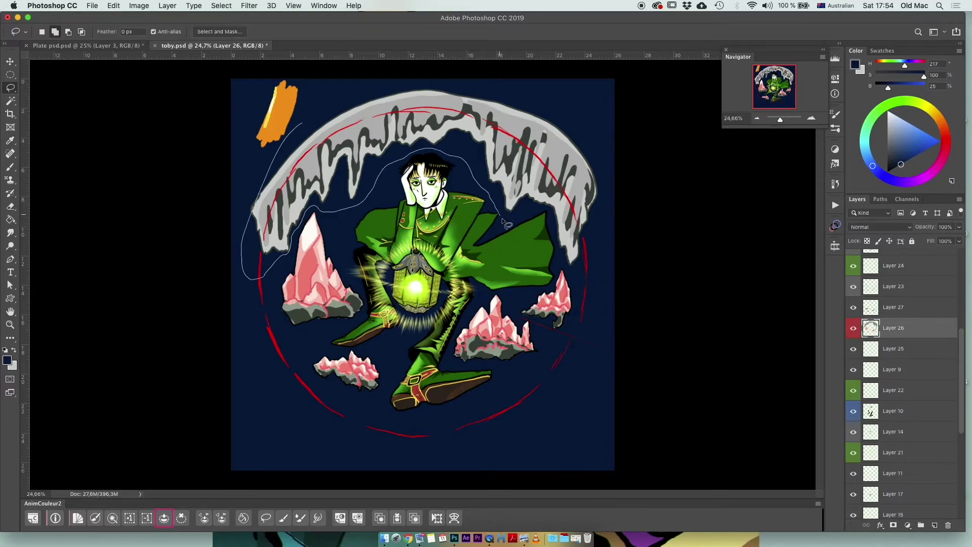
drag(357, 102, 359, 101)
key(ctrl+u)
key(Escape)
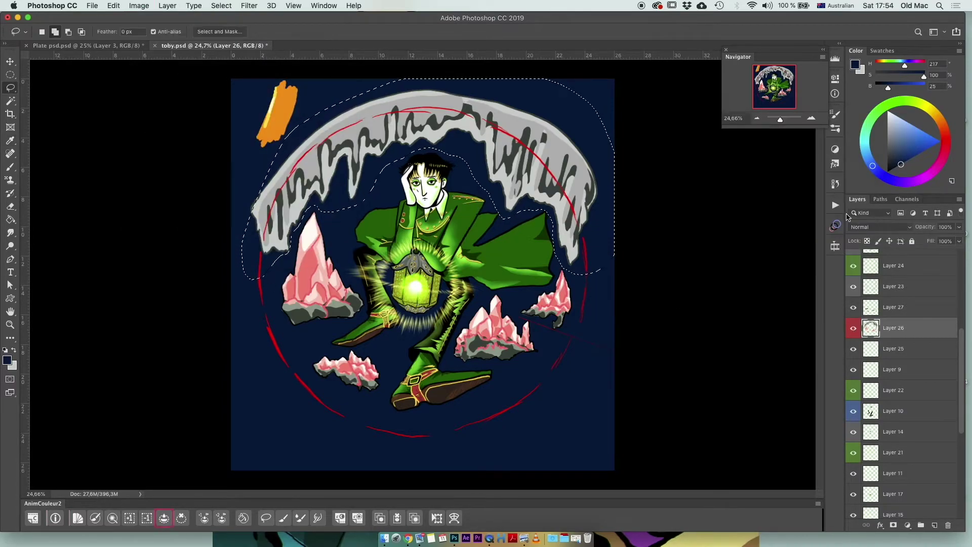
key(ctrl+z)
click(879, 272)
scroll(876, 304, up, 2)
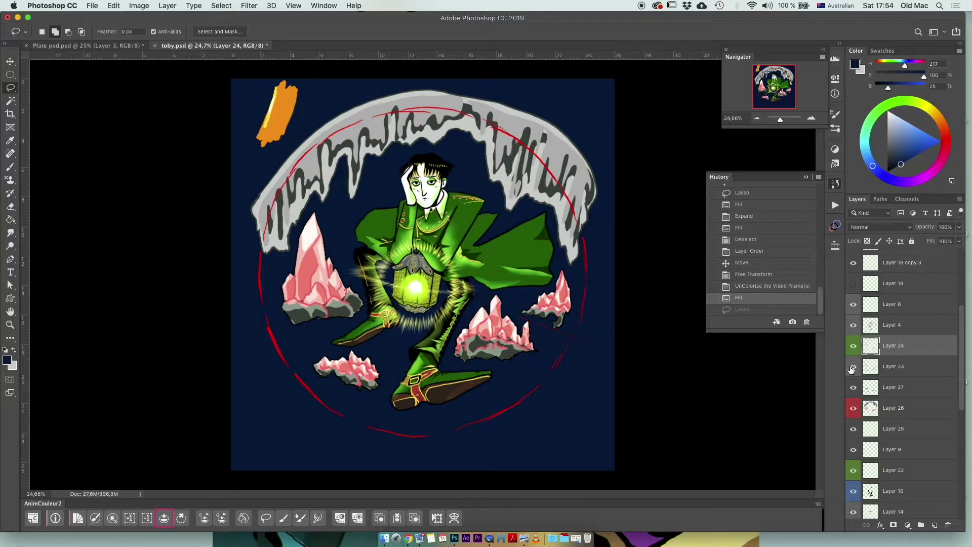
click(129, 518)
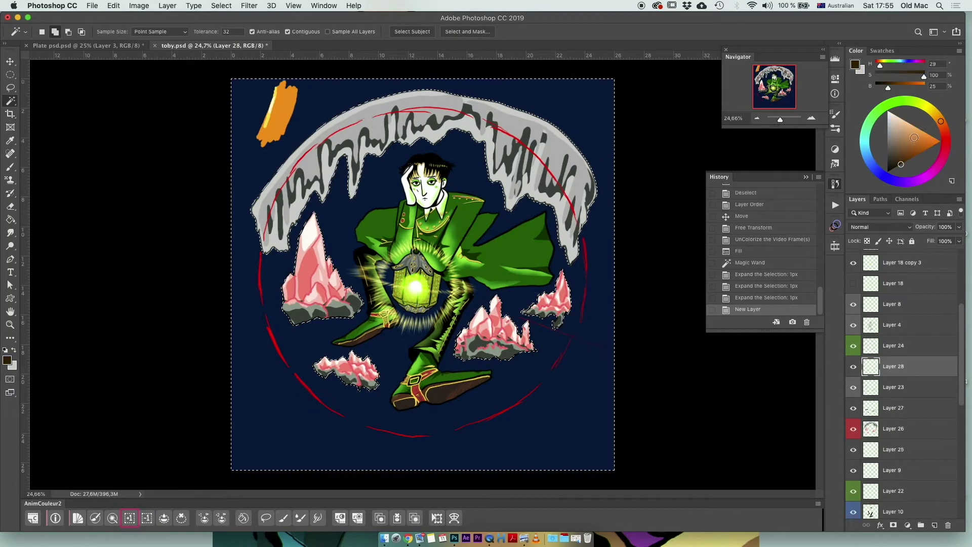
- Set Layer 28's blend mode to Hard Light
click(738, 297)
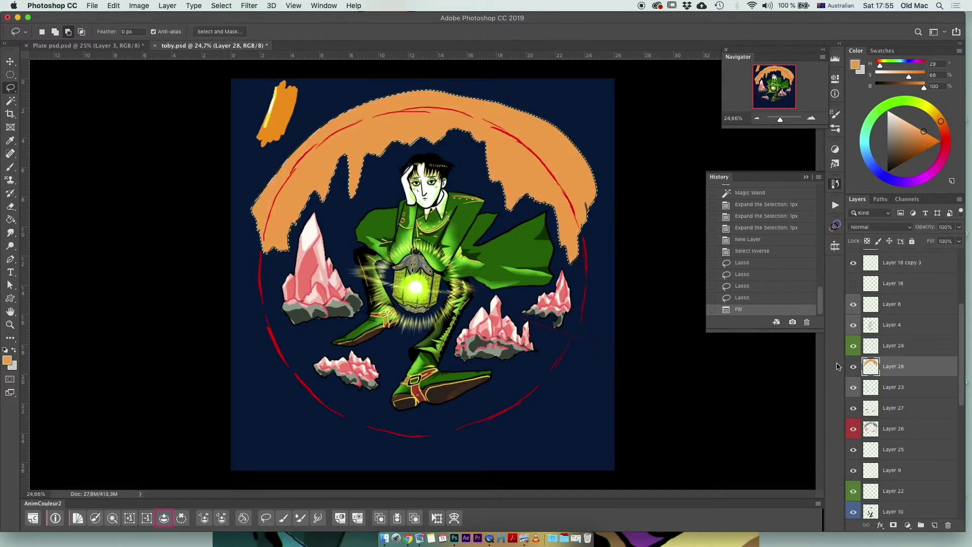
click(881, 227)
click(881, 354)
- Recolour the cave arch muted purple with Hue/Saturation: Hue -126, Saturation -74, Lightness -39
click(139, 6)
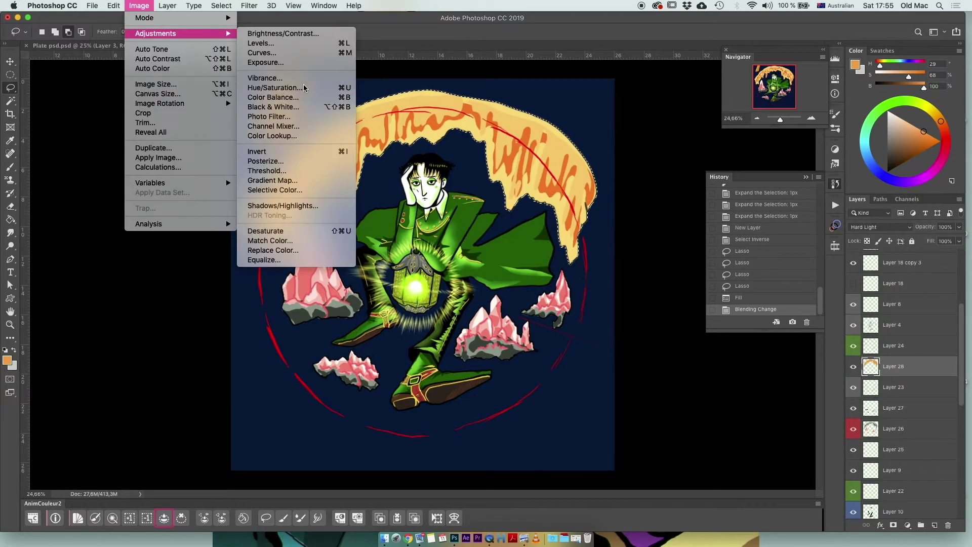
click(273, 87)
drag(728, 184, 752, 183)
drag(728, 233, 714, 232)
drag(707, 208, 704, 208)
drag(752, 184, 773, 183)
click(688, 183)
mouse_move(714, 233)
mouse_down()
mouse_move(728, 233)
mouse_move(709, 232)
mouse_move(690, 208)
mouse_move(697, 241)
mouse_up()
click(839, 134)
click(904, 488)
key(ctrl+u)
- Recolour the whole Background copy bright orange with Hue/Saturation +180/+99/+38
key(Escape)
key(ctrl+d)
key(ctrl+u)
mouse_move(728, 183)
mouse_down()
mouse_move(707, 183)
mouse_move(759, 184)
mouse_move(739, 234)
mouse_up()
drag(769, 183, 764, 184)
mouse_move(738, 232)
mouse_down()
mouse_move(709, 232)
mouse_move(726, 208)
mouse_move(726, 232)
mouse_move(723, 208)
mouse_up()
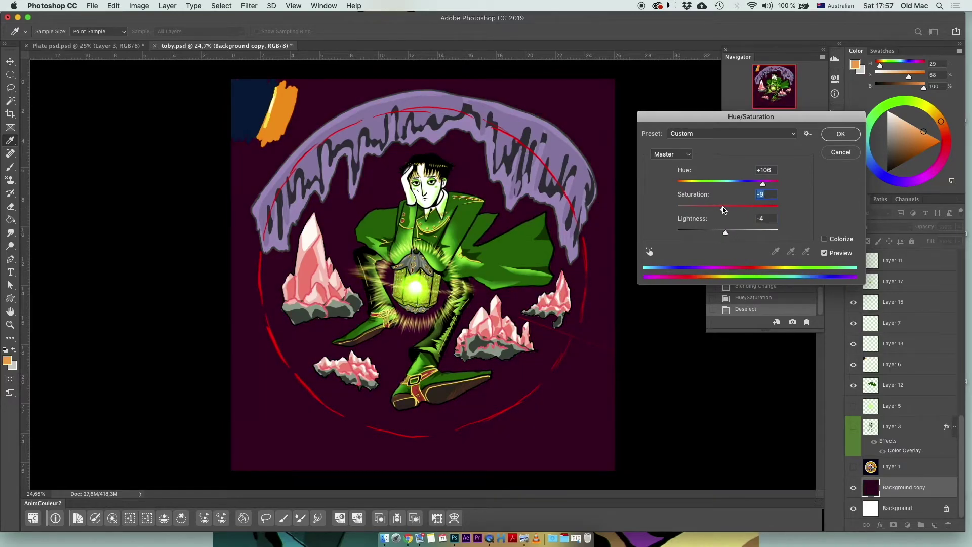
drag(774, 185, 774, 184)
drag(726, 209, 759, 208)
drag(726, 232, 736, 234)
drag(773, 183, 780, 183)
mouse_move(759, 208)
mouse_down()
mouse_move(774, 208)
mouse_move(745, 233)
mouse_up()
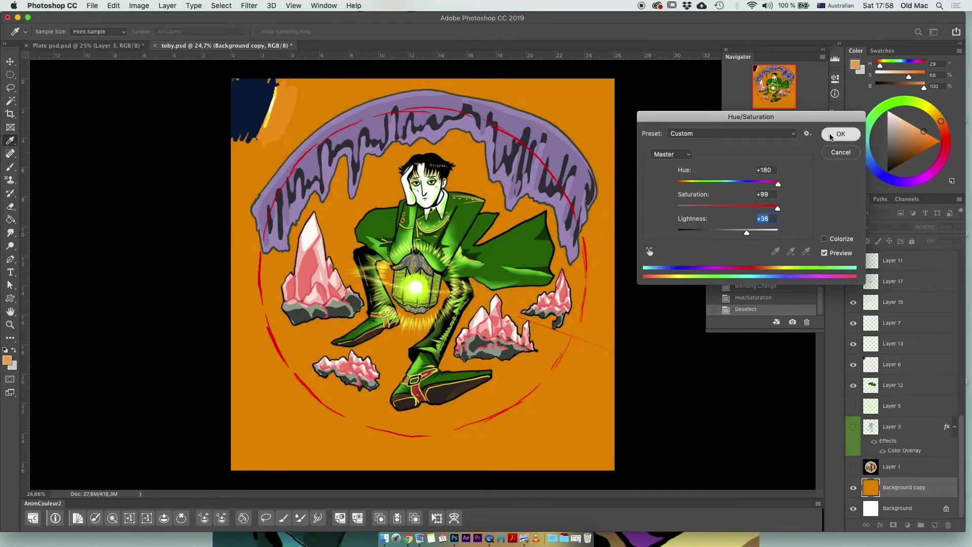
key(Return)
- Lighten the cave arch on Layer 28 to pale grey with Hue/Saturation +17/-19/+57
click(854, 288)
click(894, 286)
key(ctrl+u)
drag(739, 183, 737, 184)
mouse_move(739, 208)
mouse_down()
mouse_move(718, 208)
mouse_move(757, 233)
mouse_up()
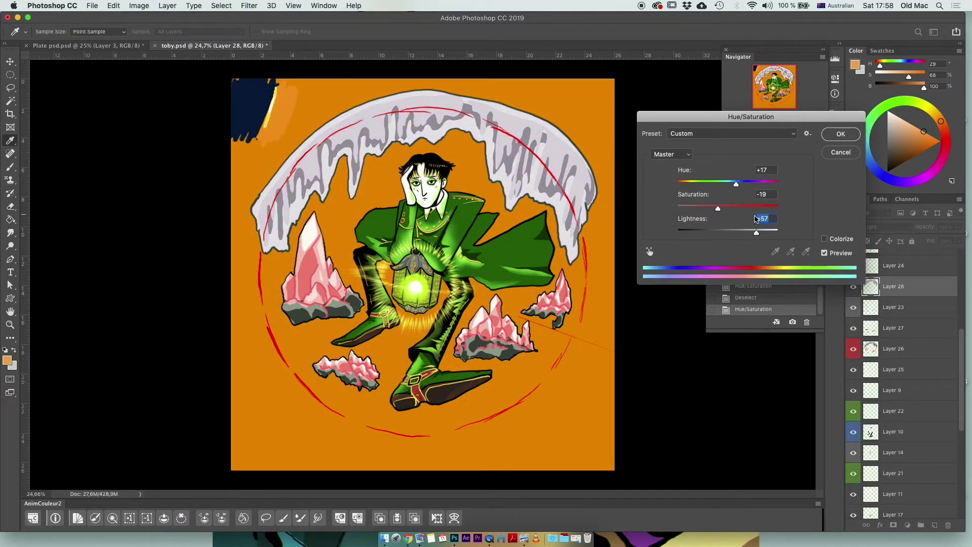
key(Return)
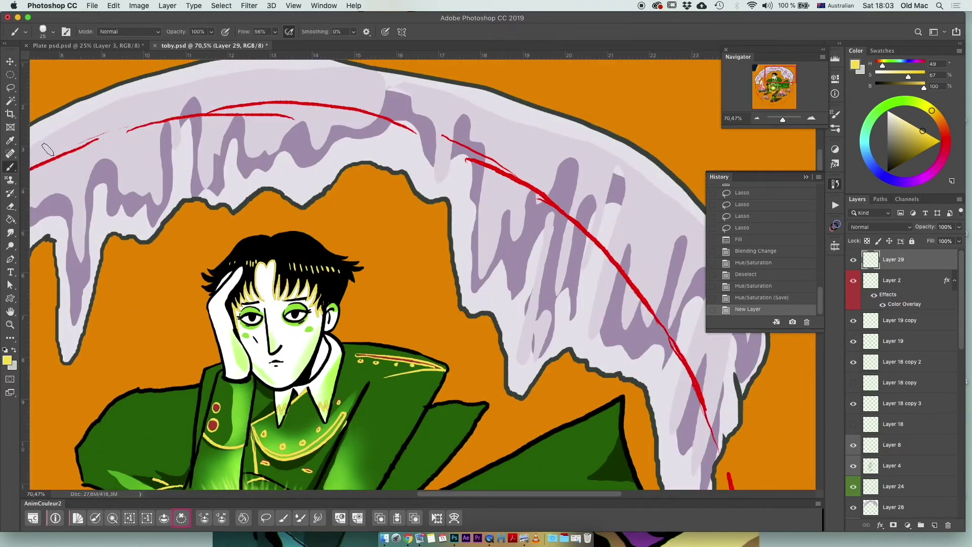
- Paint short yellow radiating dabs along the red circle guideline on the new layer
mouse_move(532, 193)
mouse_down()
mouse_move(608, 261)
mouse_move(709, 395)
mouse_up()
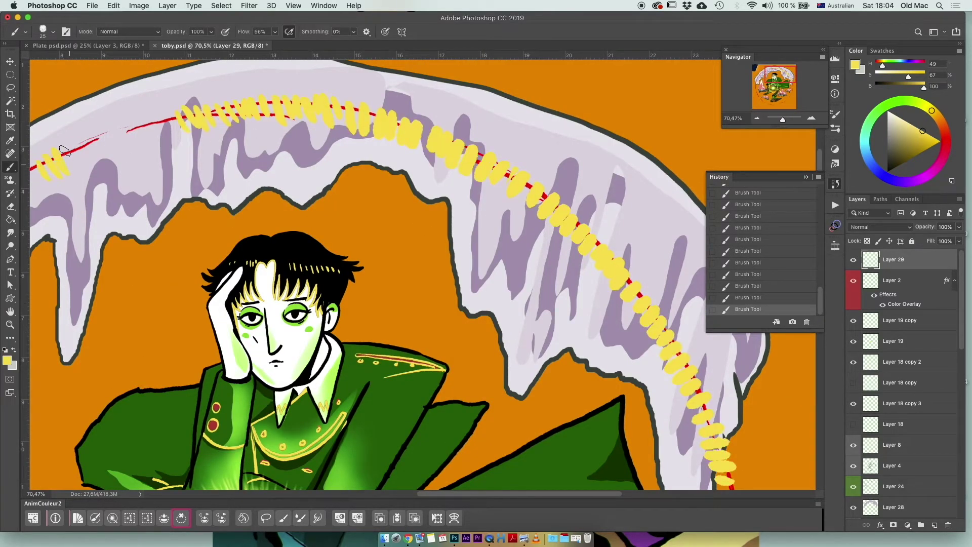
scroll(62, 169, down, 10)
drag(729, 212, 741, 312)
scroll(714, 443, down, 6)
drag(679, 299, 597, 385)
scroll(598, 385, down, 4)
drag(562, 274, 374, 359)
- Extend the yellow dabs around the rest of the circle, past the boots
scroll(304, 395, left, 5)
mouse_move(500, 405)
mouse_down()
mouse_move(314, 349)
mouse_move(217, 301)
mouse_move(129, 124)
mouse_move(116, 65)
mouse_up()
scroll(315, 349, left, 5)
scroll(116, 65, up, 6)
drag(122, 330, 144, 144)
scroll(144, 144, up, 6)
mouse_move(101, 405)
mouse_down()
mouse_move(170, 278)
mouse_move(254, 222)
mouse_move(449, 178)
mouse_up()
- Reduce the brush to size 14 and duplicate the yellow halo layer
click(52, 31)
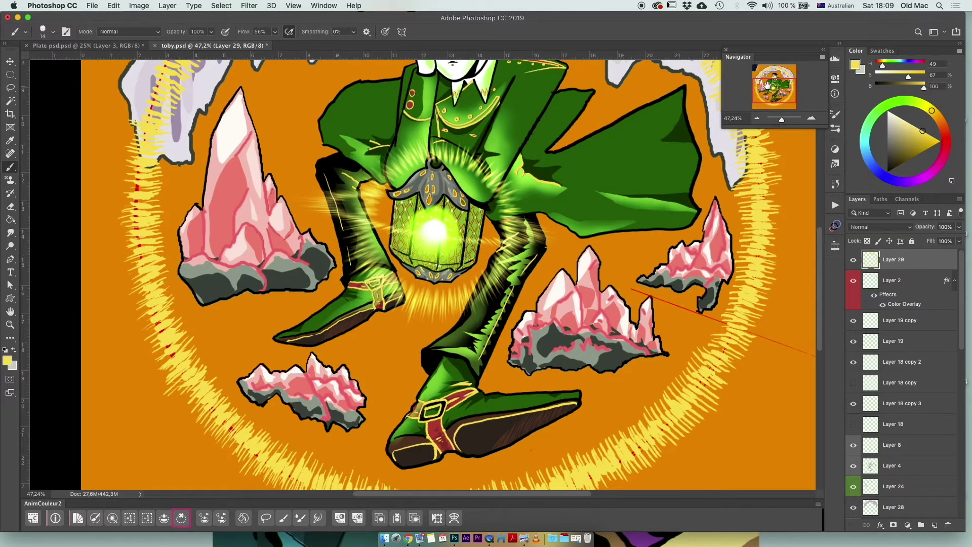
drag(768, 85, 767, 77)
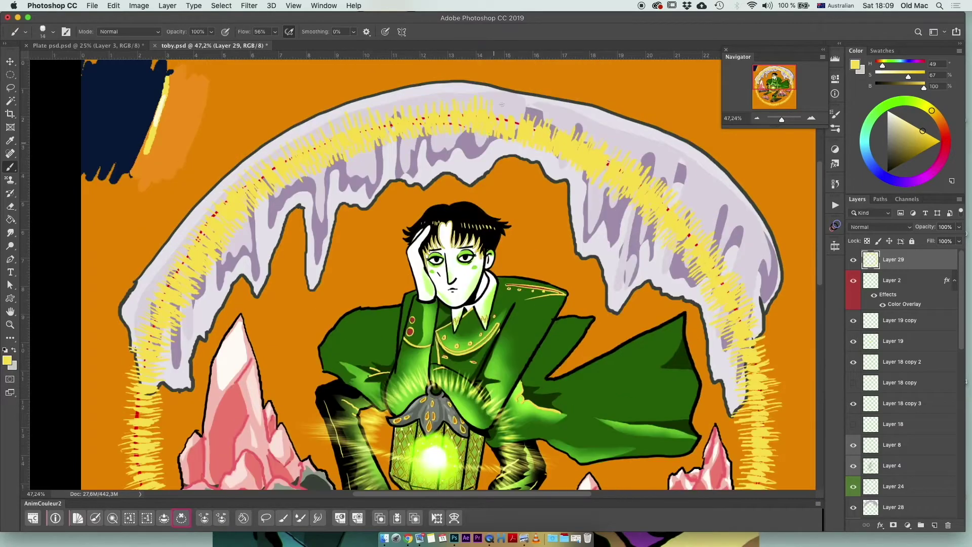
key(super+j)
scroll(334, 102, down, 3)
- Apply a Radial Blur to the halo copy and darken it slightly with Hue/Saturation
click(249, 6)
click(402, 206)
click(748, 237)
click(139, 6)
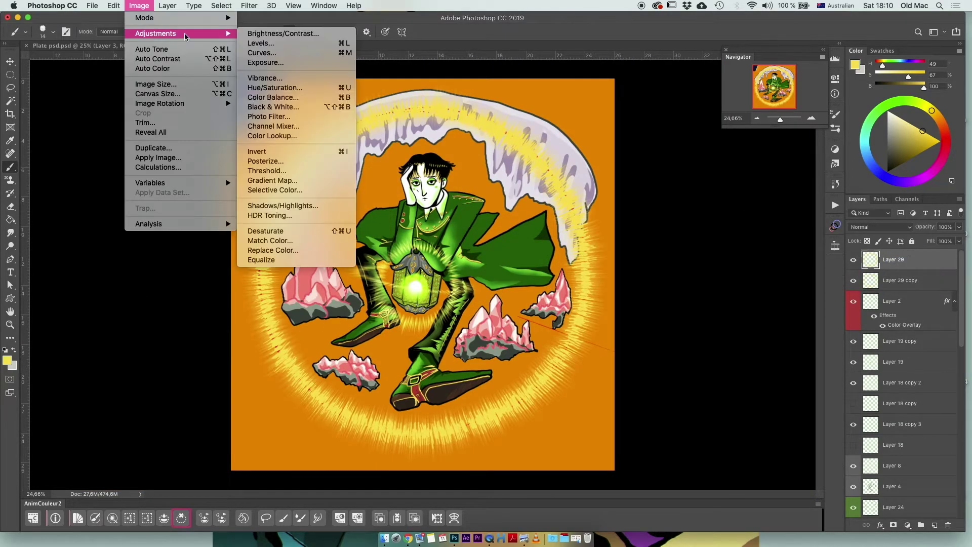
click(334, 93)
drag(727, 231, 723, 233)
key(Return)
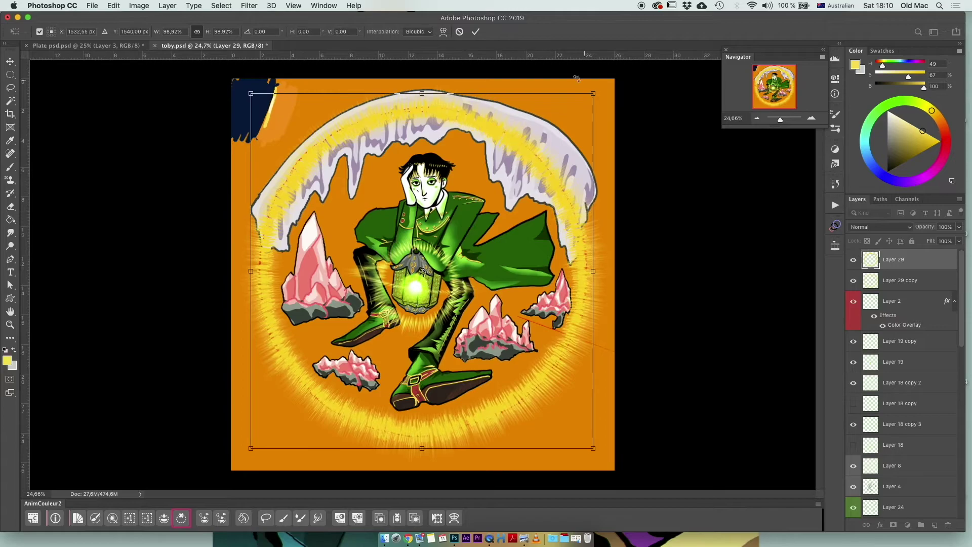
- Recolour the halo ring blue with Hue/Saturation and resize it with Free Transform
key(super+u)
mouse_move(728, 184)
mouse_down()
mouse_move(680, 184)
mouse_move(741, 183)
mouse_move(775, 208)
mouse_up()
drag(727, 232, 739, 233)
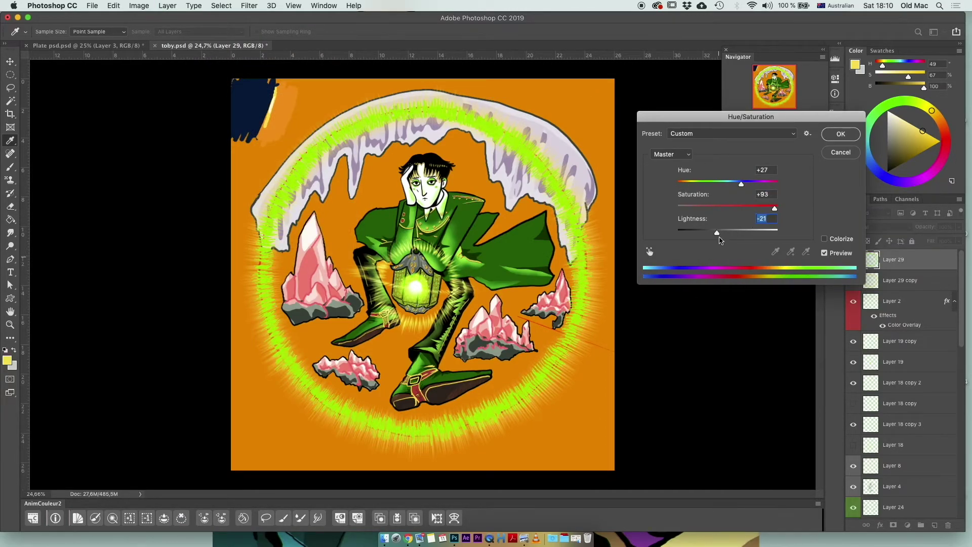
drag(721, 240, 725, 240)
mouse_move(775, 208)
mouse_down()
mouse_move(752, 193)
mouse_move(769, 184)
mouse_up()
key(Return)
key(ctrl+t)
drag(589, 99, 586, 104)
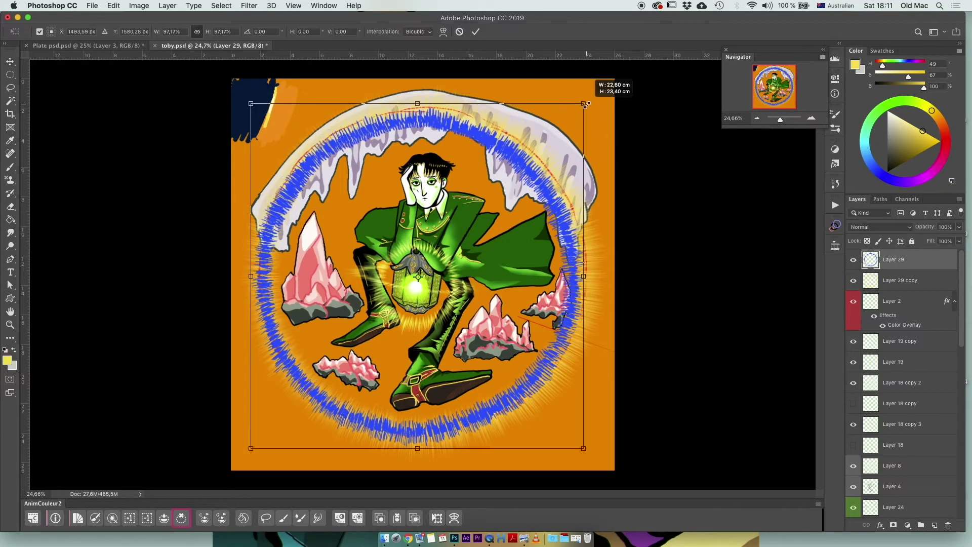
key(Return)
- Duplicate the blue ring, radial-blur the copy and set it to Linear Light
key(ctrl+j)
click(249, 6)
click(409, 193)
click(749, 239)
click(881, 227)
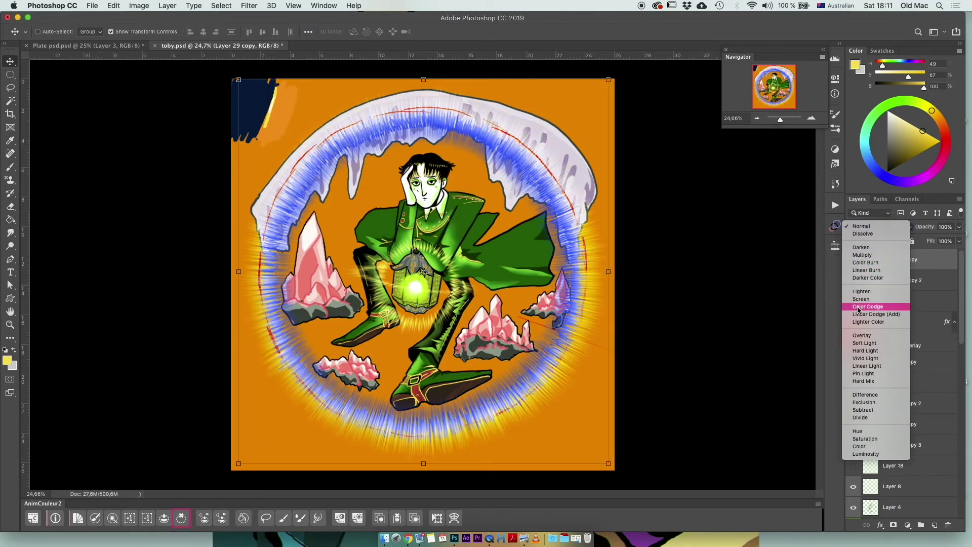
click(867, 365)
drag(959, 316, 915, 375)
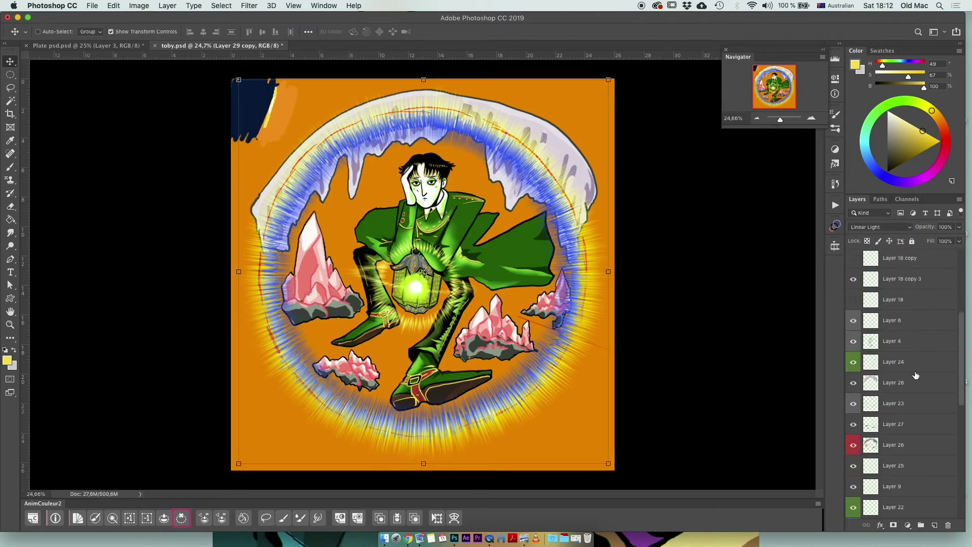
- Merge the cave layers into Layer 24 and delete the ice outside the circle
shift+click(893, 361)
key(ctrl+e)
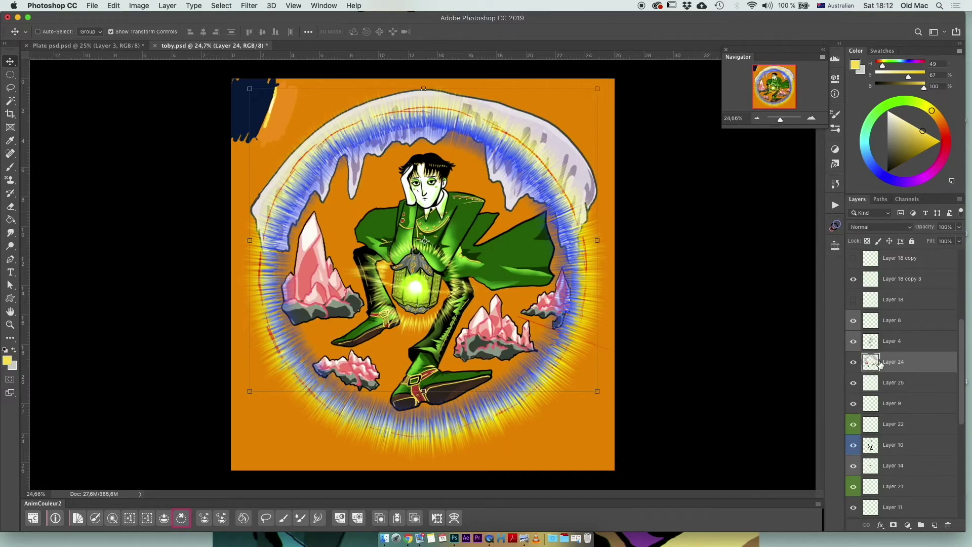
key(m)
drag(273, 128, 422, 307)
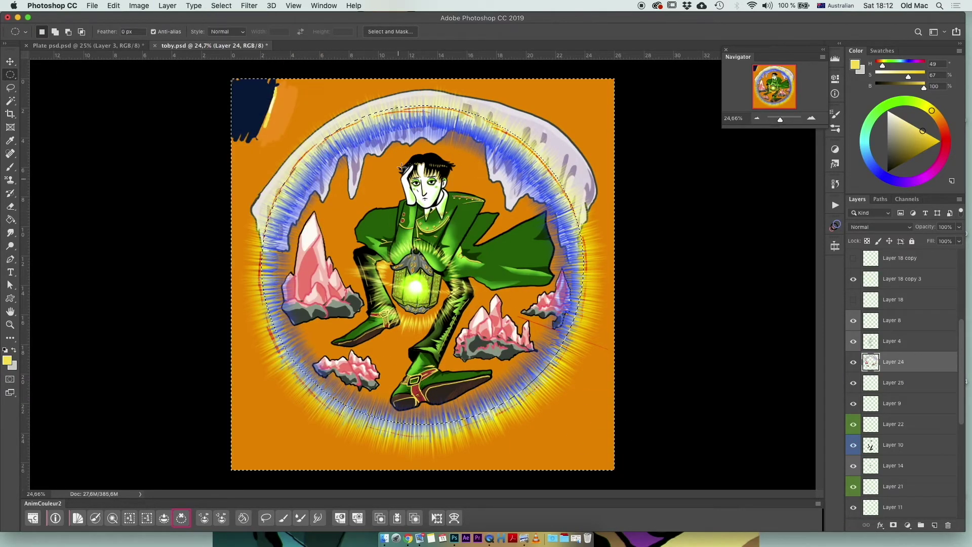
key(Delete)
- Boost Background copy's saturation and set Exposure offset -0.3049 to make it red-orange
drag(958, 395, 958, 456)
click(904, 487)
click(139, 5)
click(264, 96)
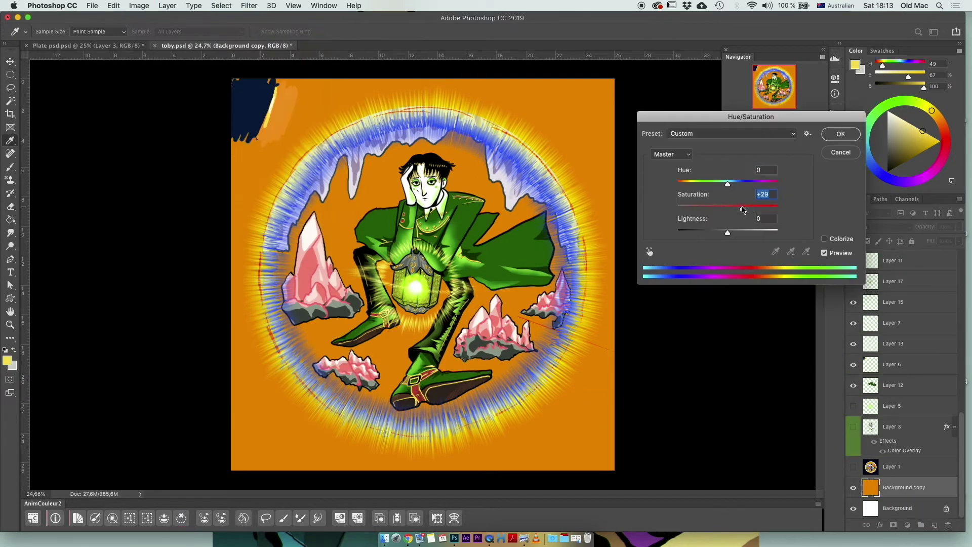
drag(755, 210, 745, 210)
click(837, 133)
click(139, 5)
click(269, 62)
drag(644, 248, 606, 251)
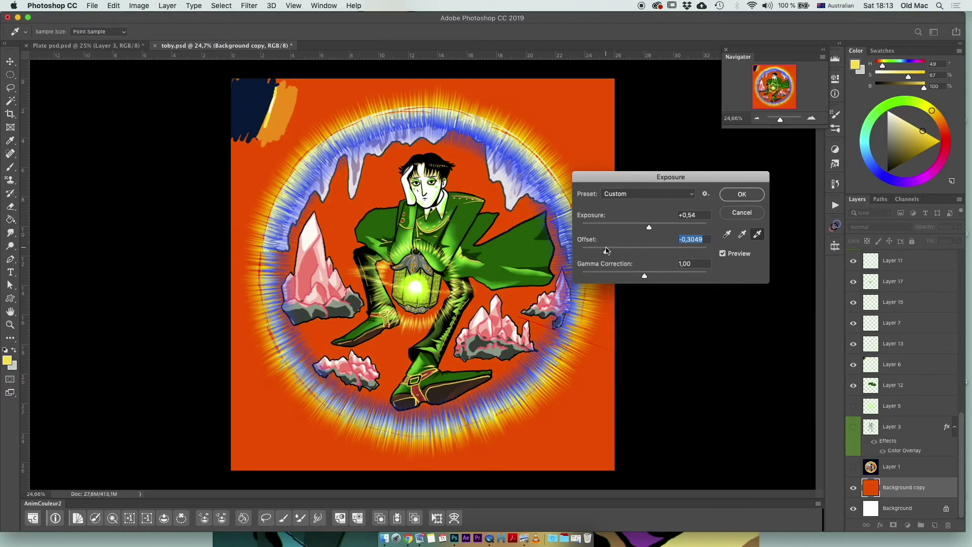
click(731, 196)
- Hide Layer 29 copy 3 and fill the area outside the circle navy
key(ctrl+t)
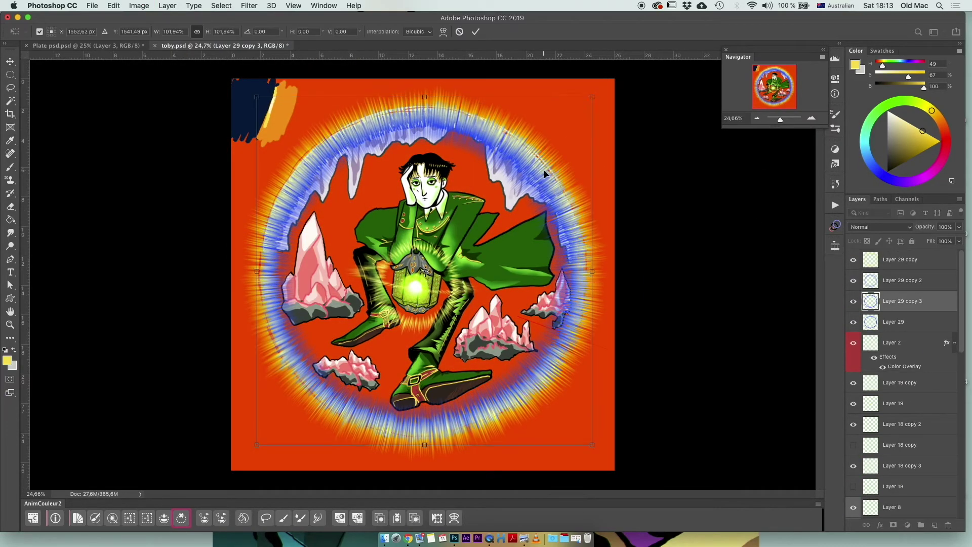
key(Return)
click(854, 301)
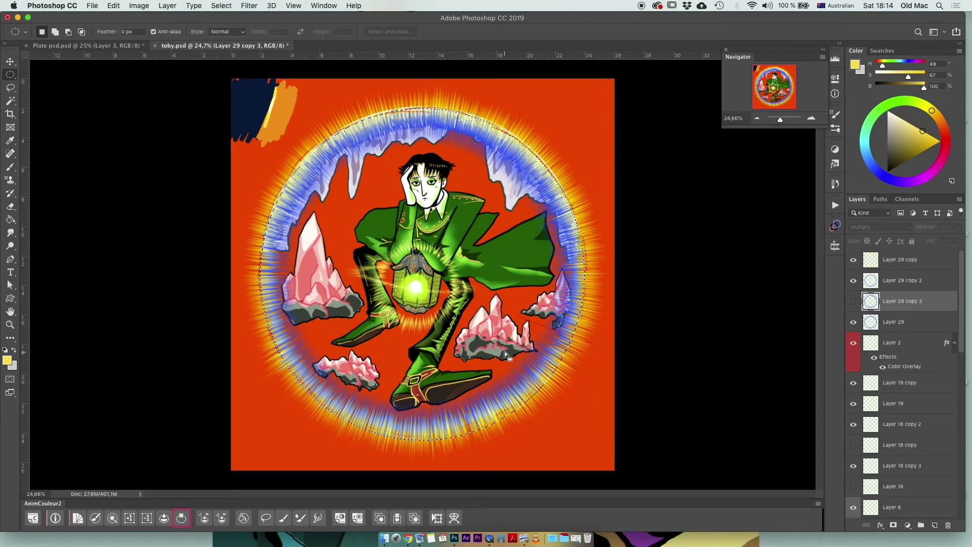
click(164, 518)
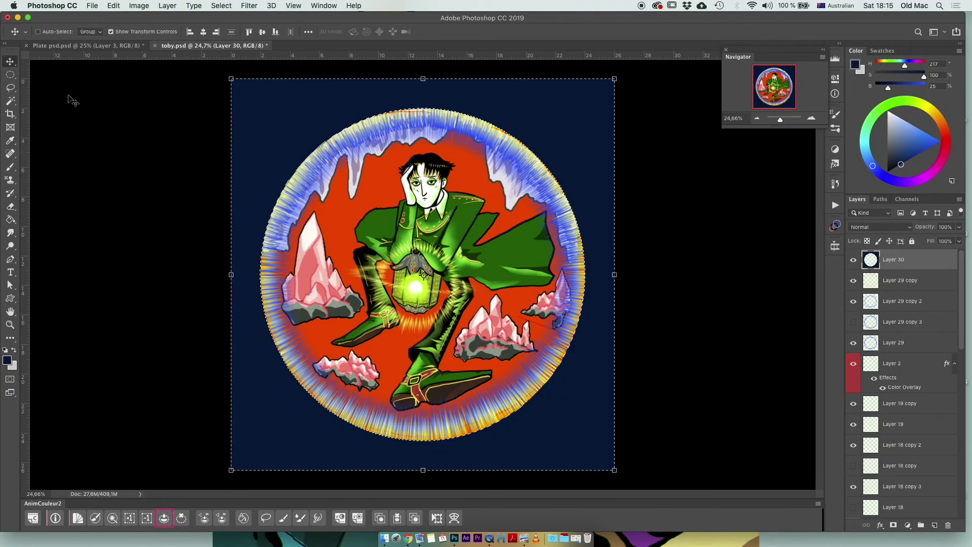
- Shrink Layer 29 copy to about 93% so the halo sits inside the circle
key(shift+Up)
key(shift+Up)
key(Up)
key(Up)
key(Up)
drag(610, 84, 595, 106)
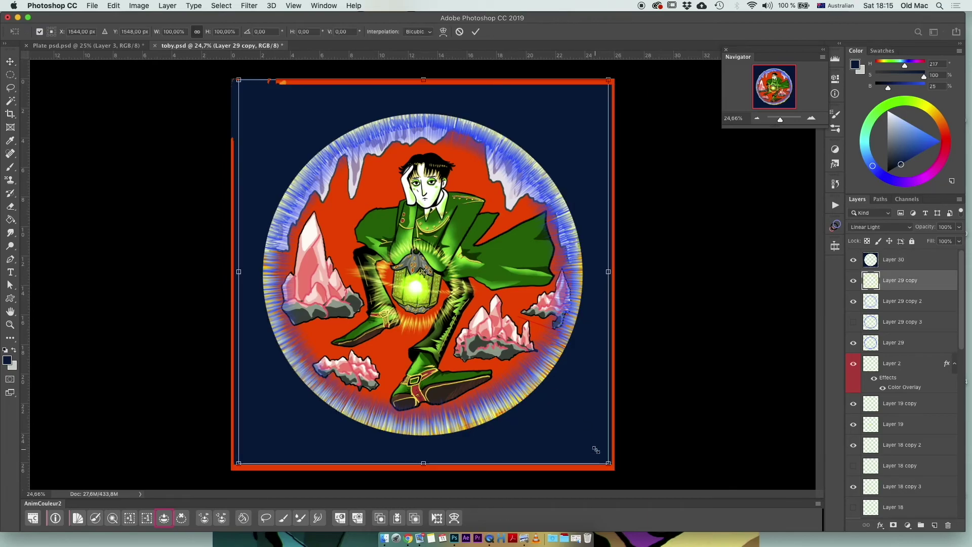
drag(609, 80, 597, 94)
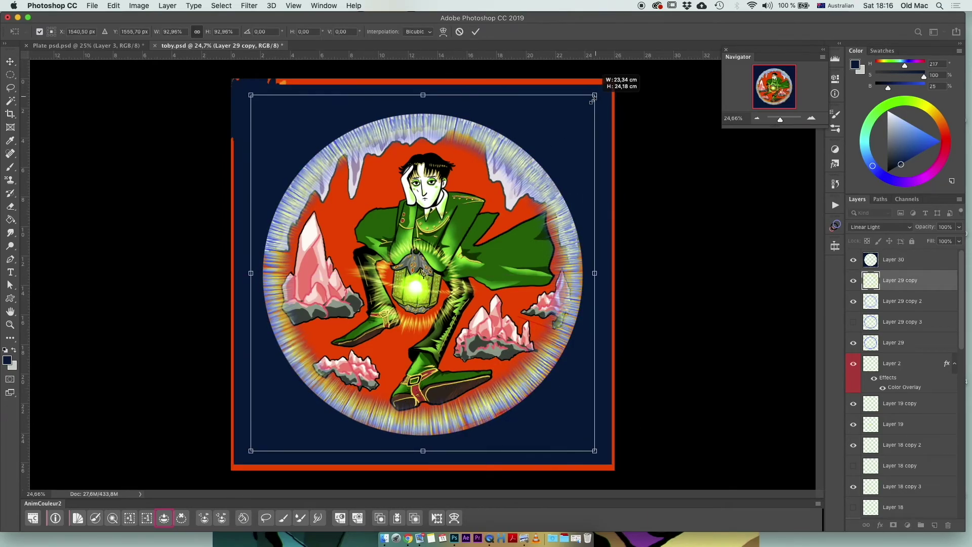
key(Return)
- Change the blending mode of Layer 29 copy 2
click(901, 301)
click(882, 227)
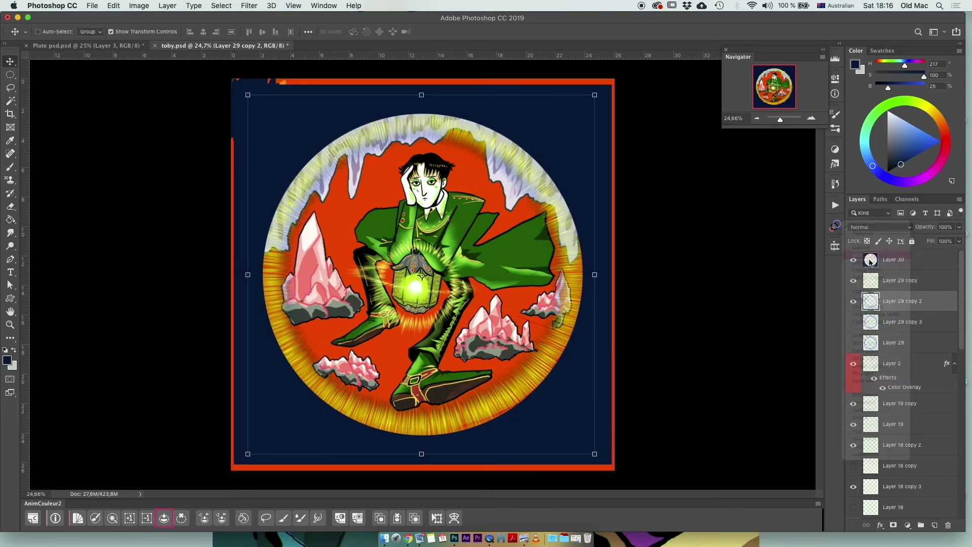
click(875, 256)
- Darken the navy surround on Layer 30 with Hue/Saturation, Saturation +74, Lightness -57
click(139, 6)
click(266, 91)
drag(728, 208, 765, 208)
drag(728, 233, 700, 233)
key(Return)
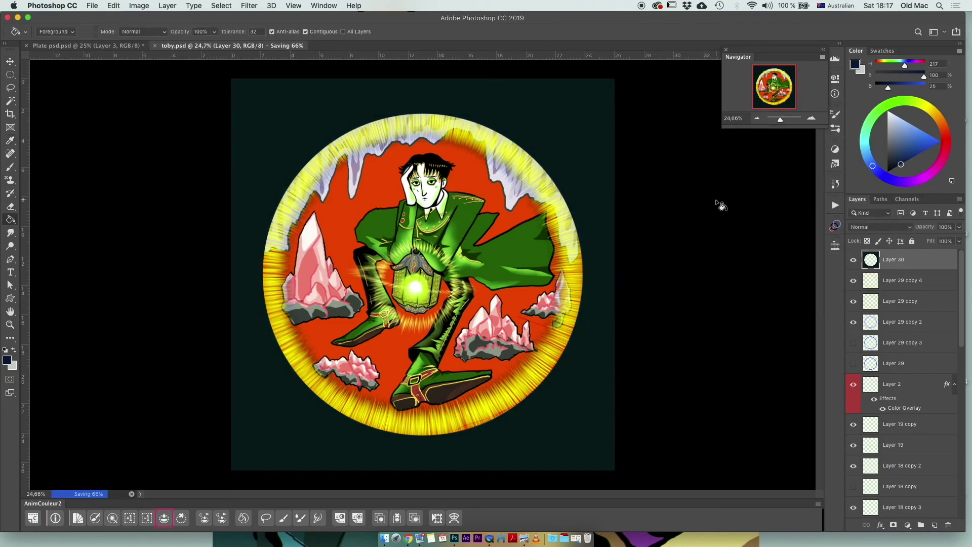